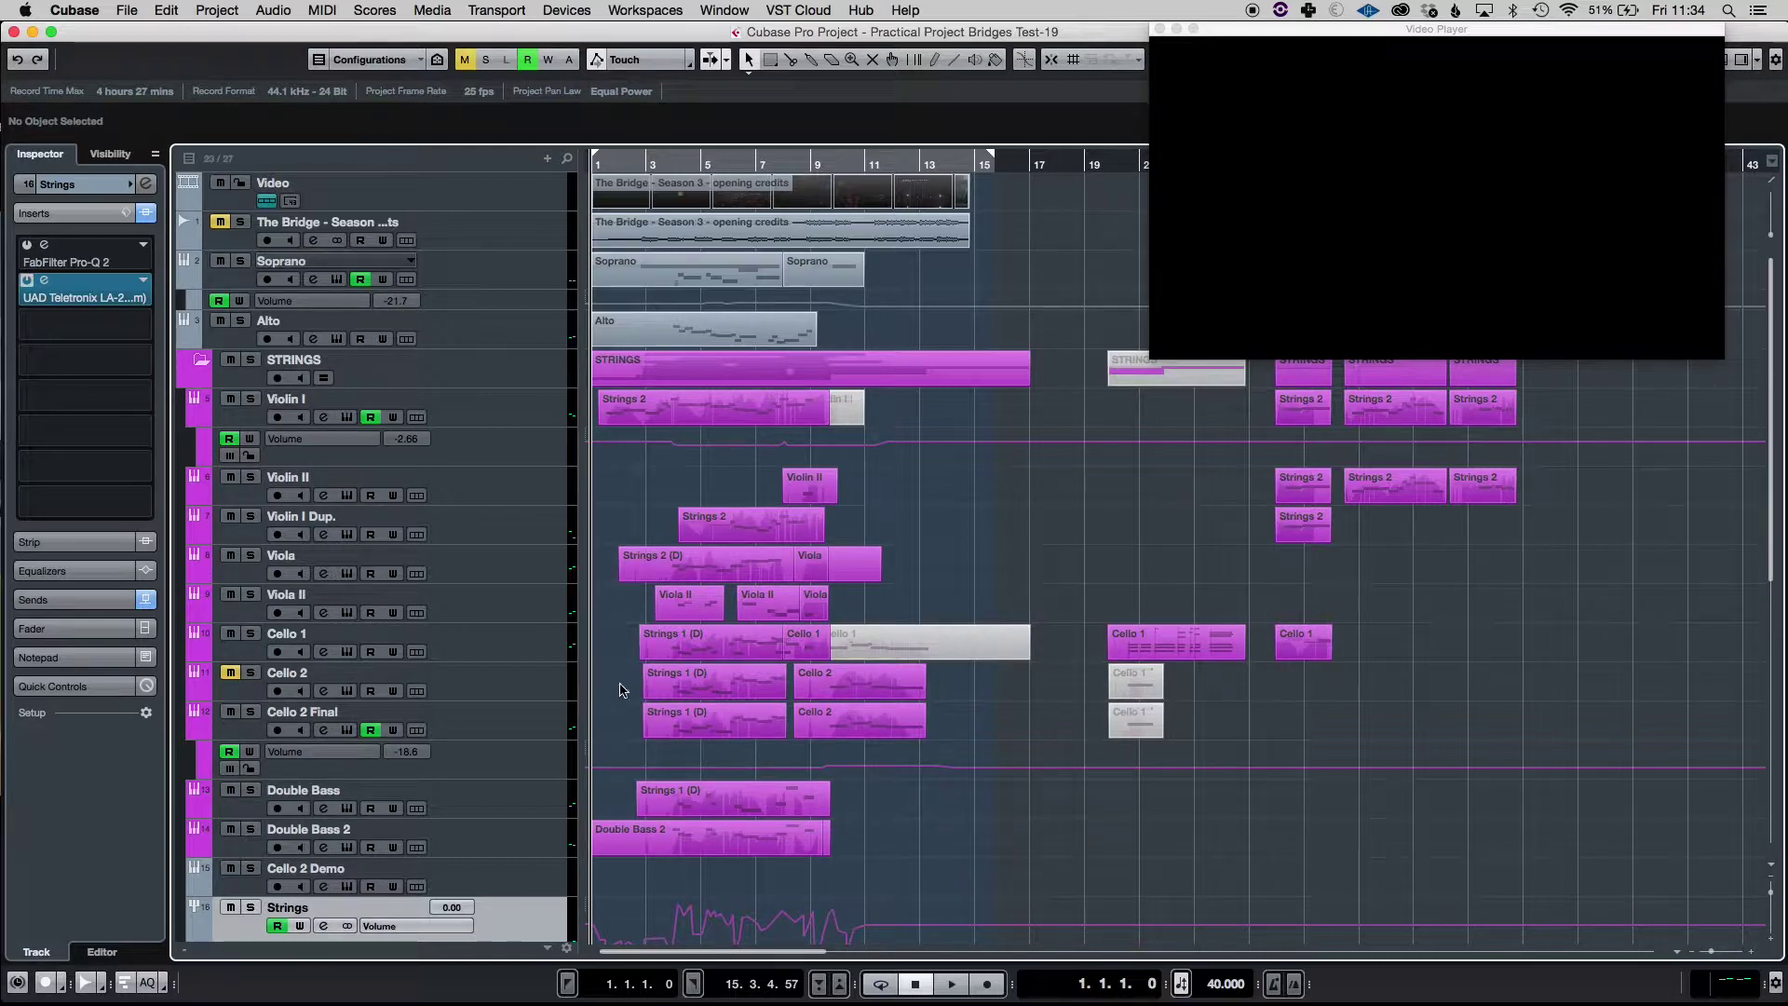
Step: Confirm the Strings bus sends to Verb 1 at -15.3, then open Verb 1's UAD EMT 140 plate reverb
click(148, 599)
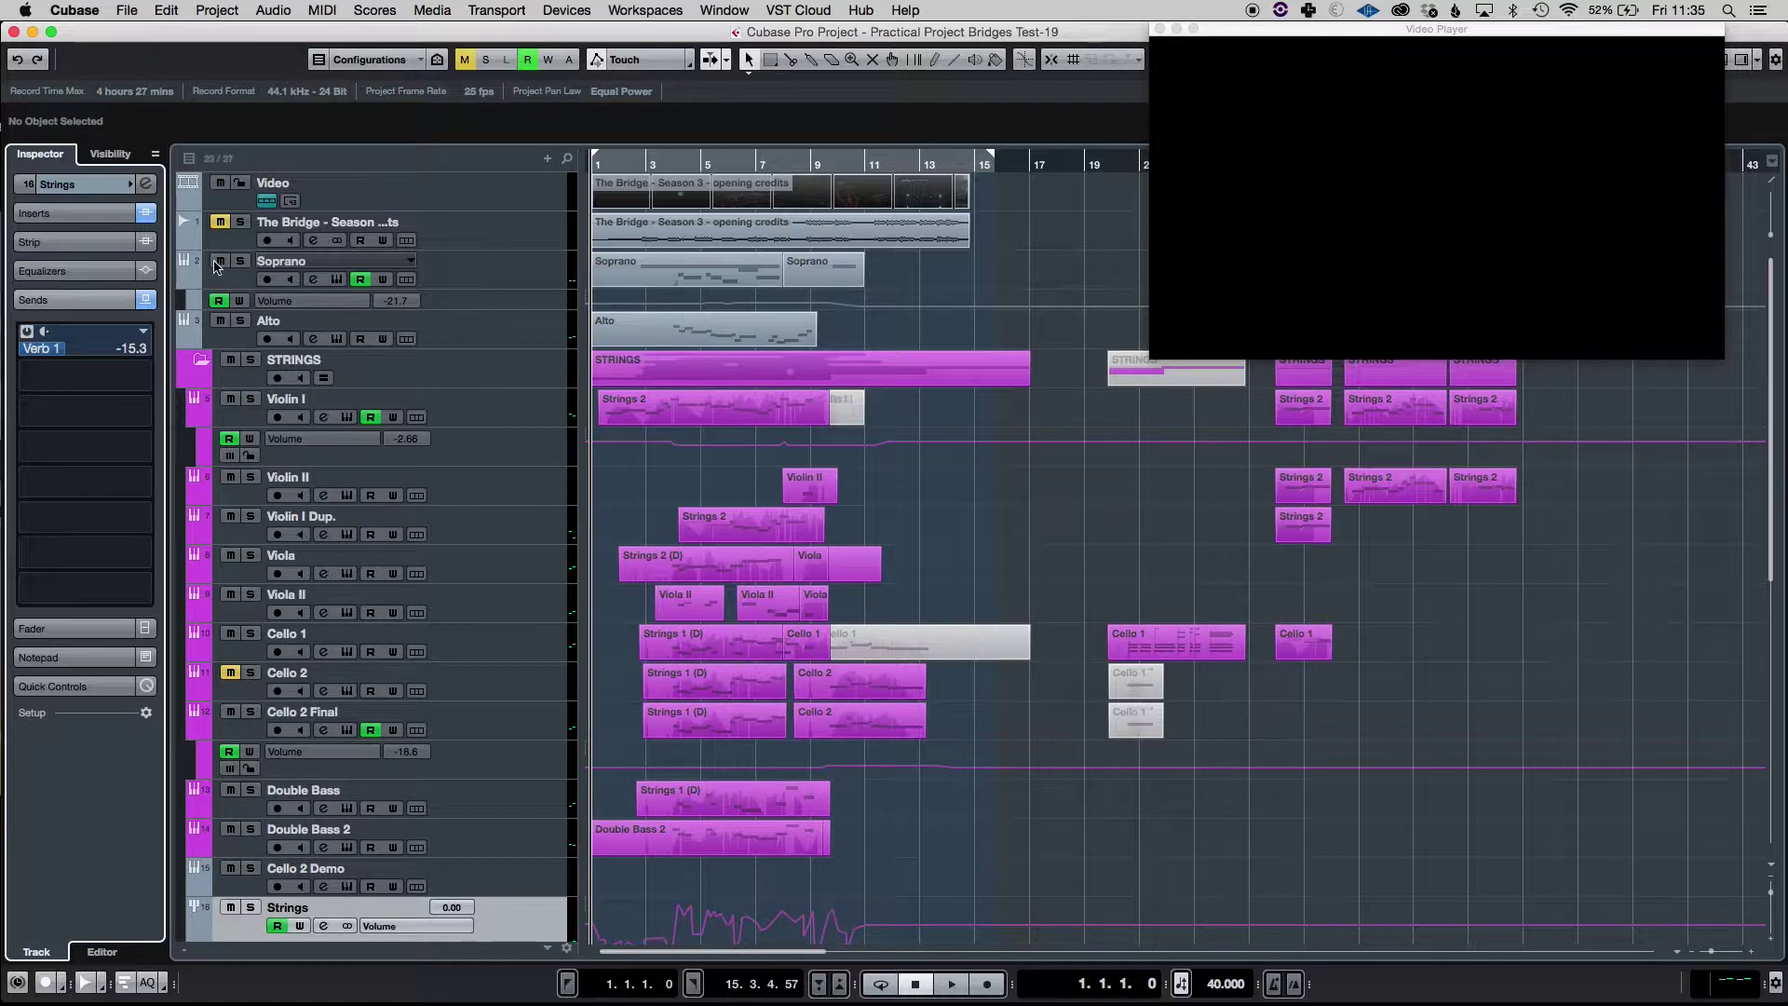
scroll(521, 801, down, 10)
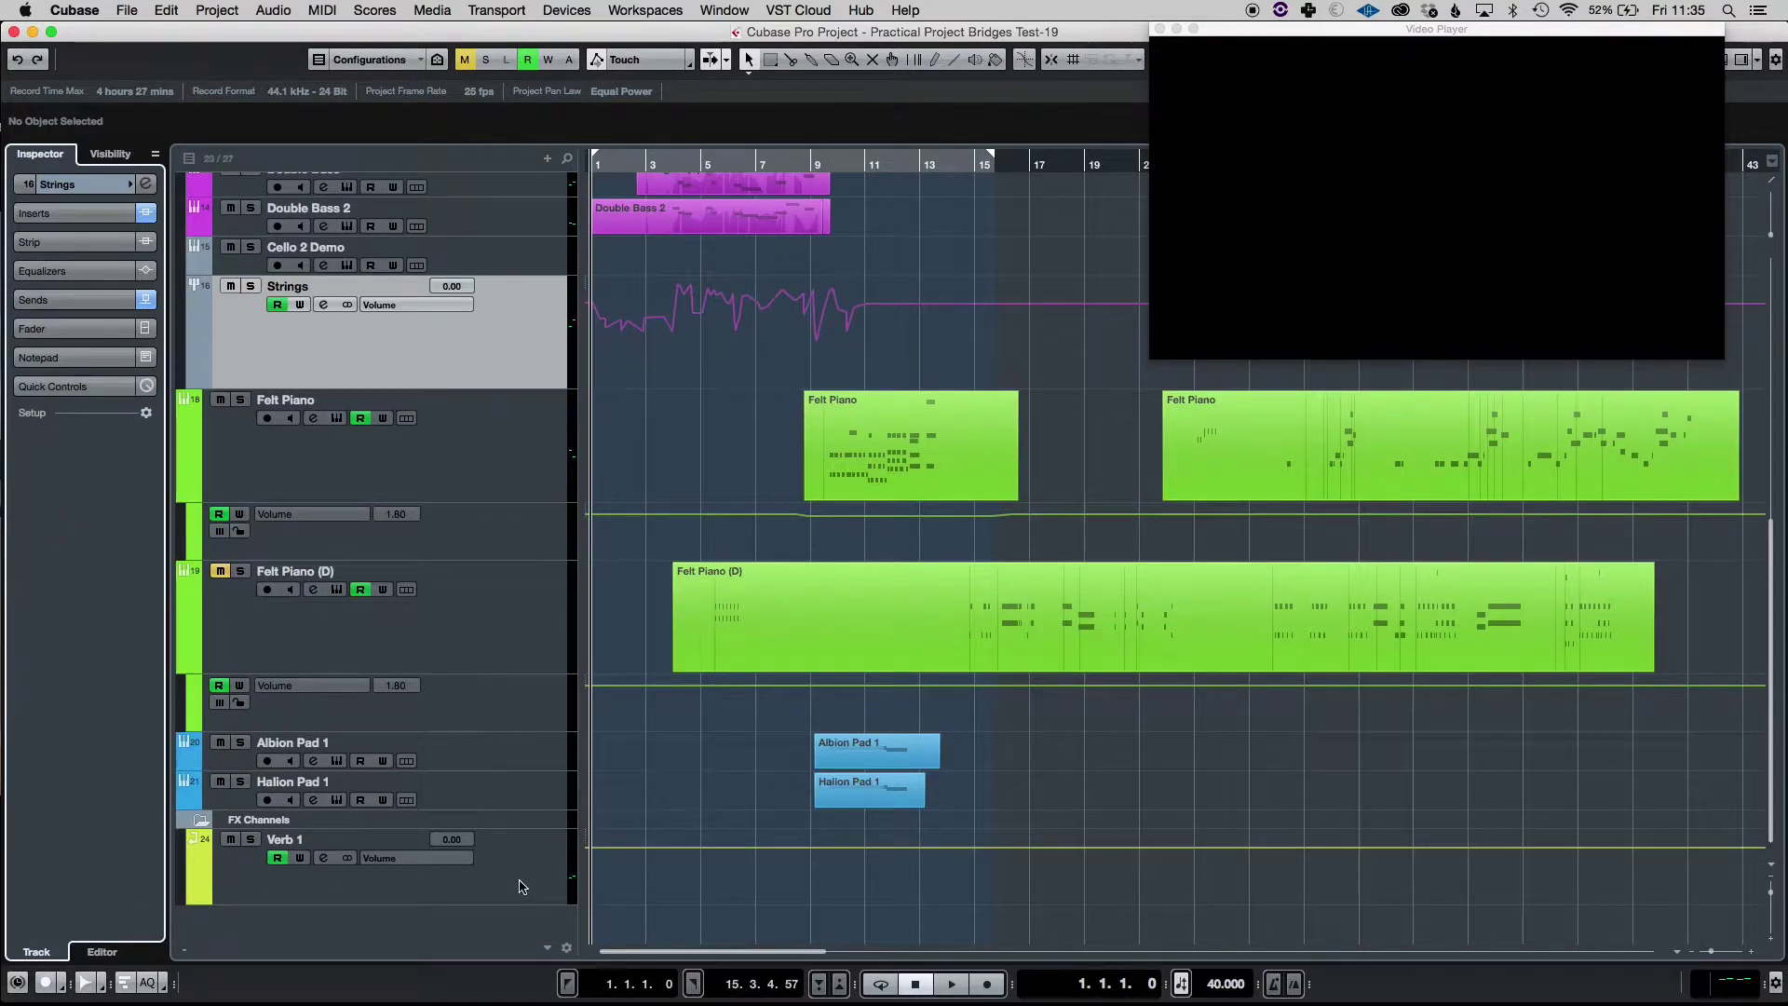
click(519, 886)
click(75, 213)
click(110, 270)
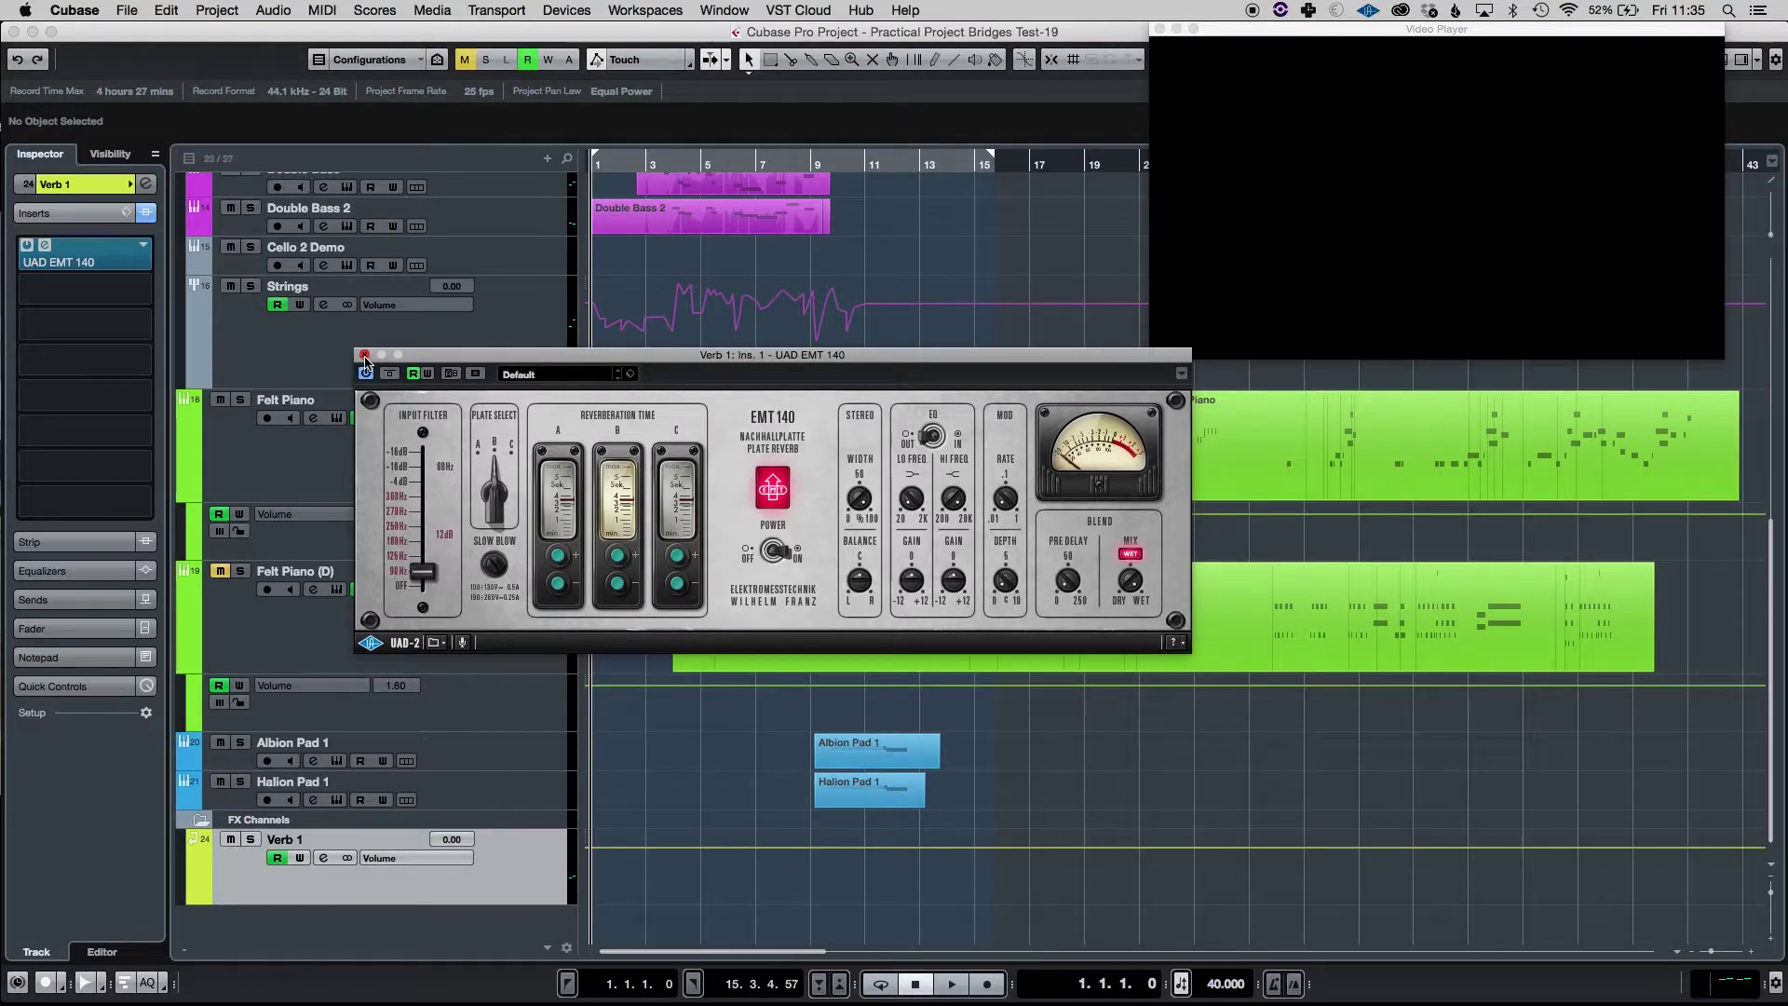
Step: Close the EMT 140 and open the UAD Teletronix LA-2A compressor on the Strings bus
click(365, 357)
scroll(548, 444, up, 10)
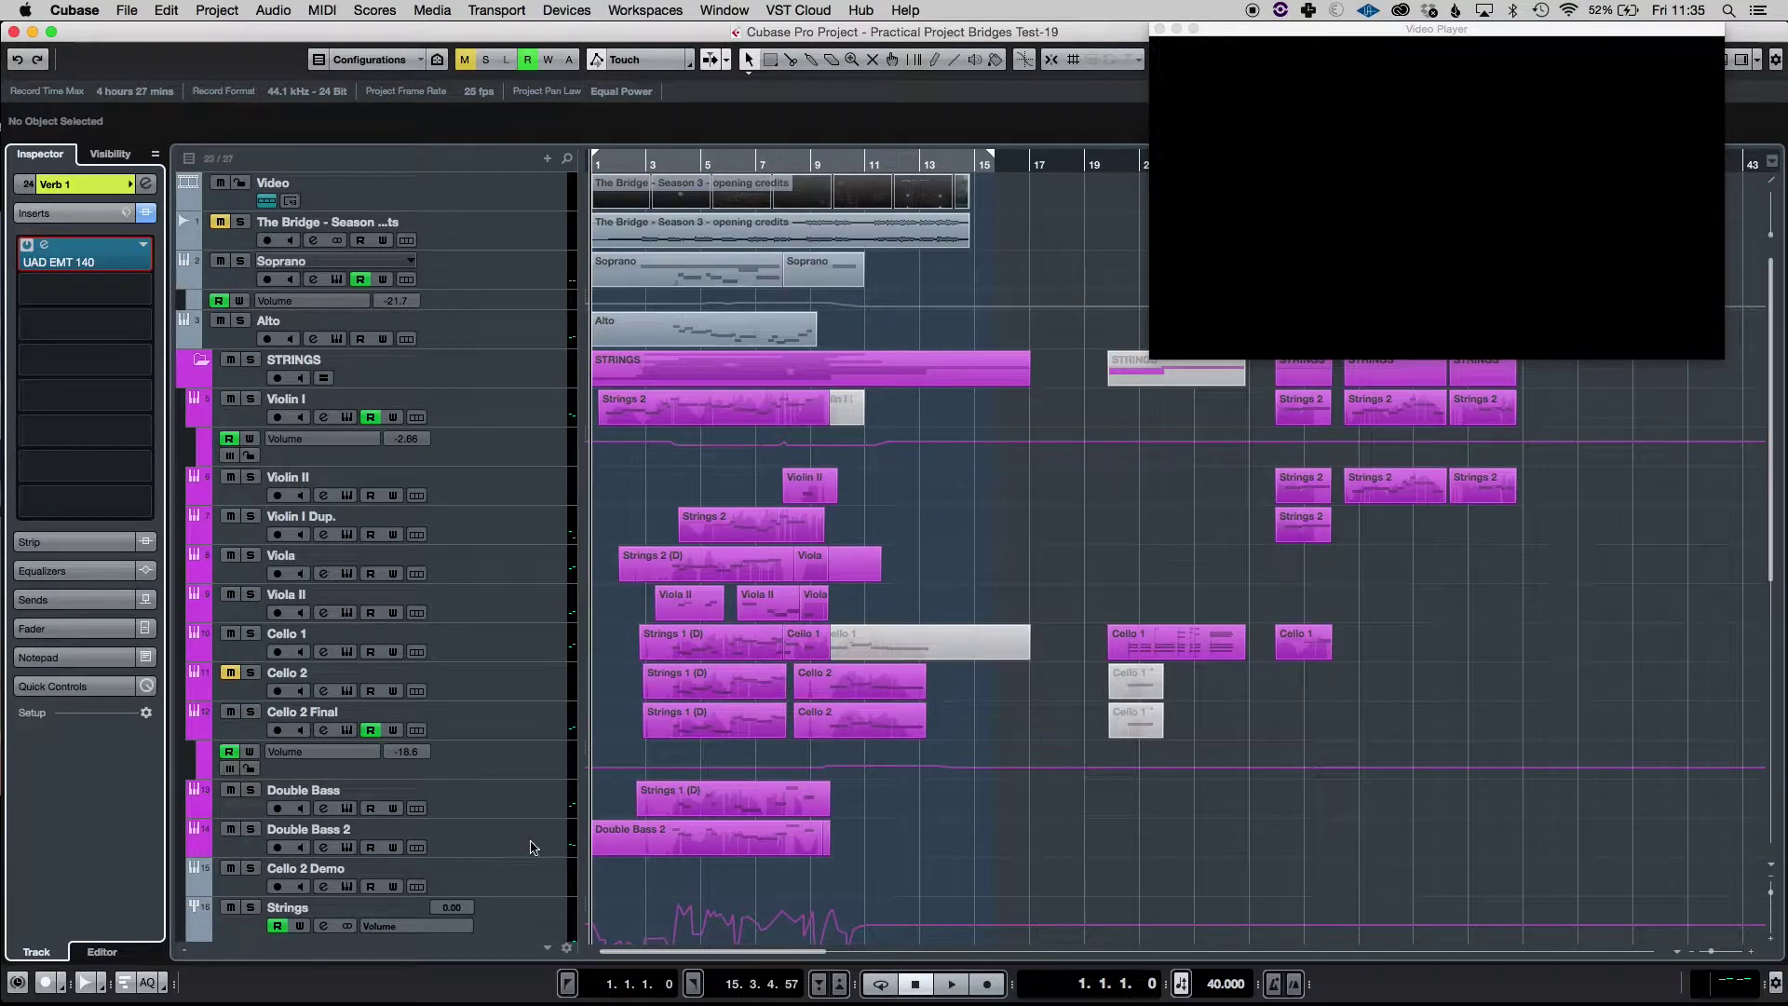
click(527, 910)
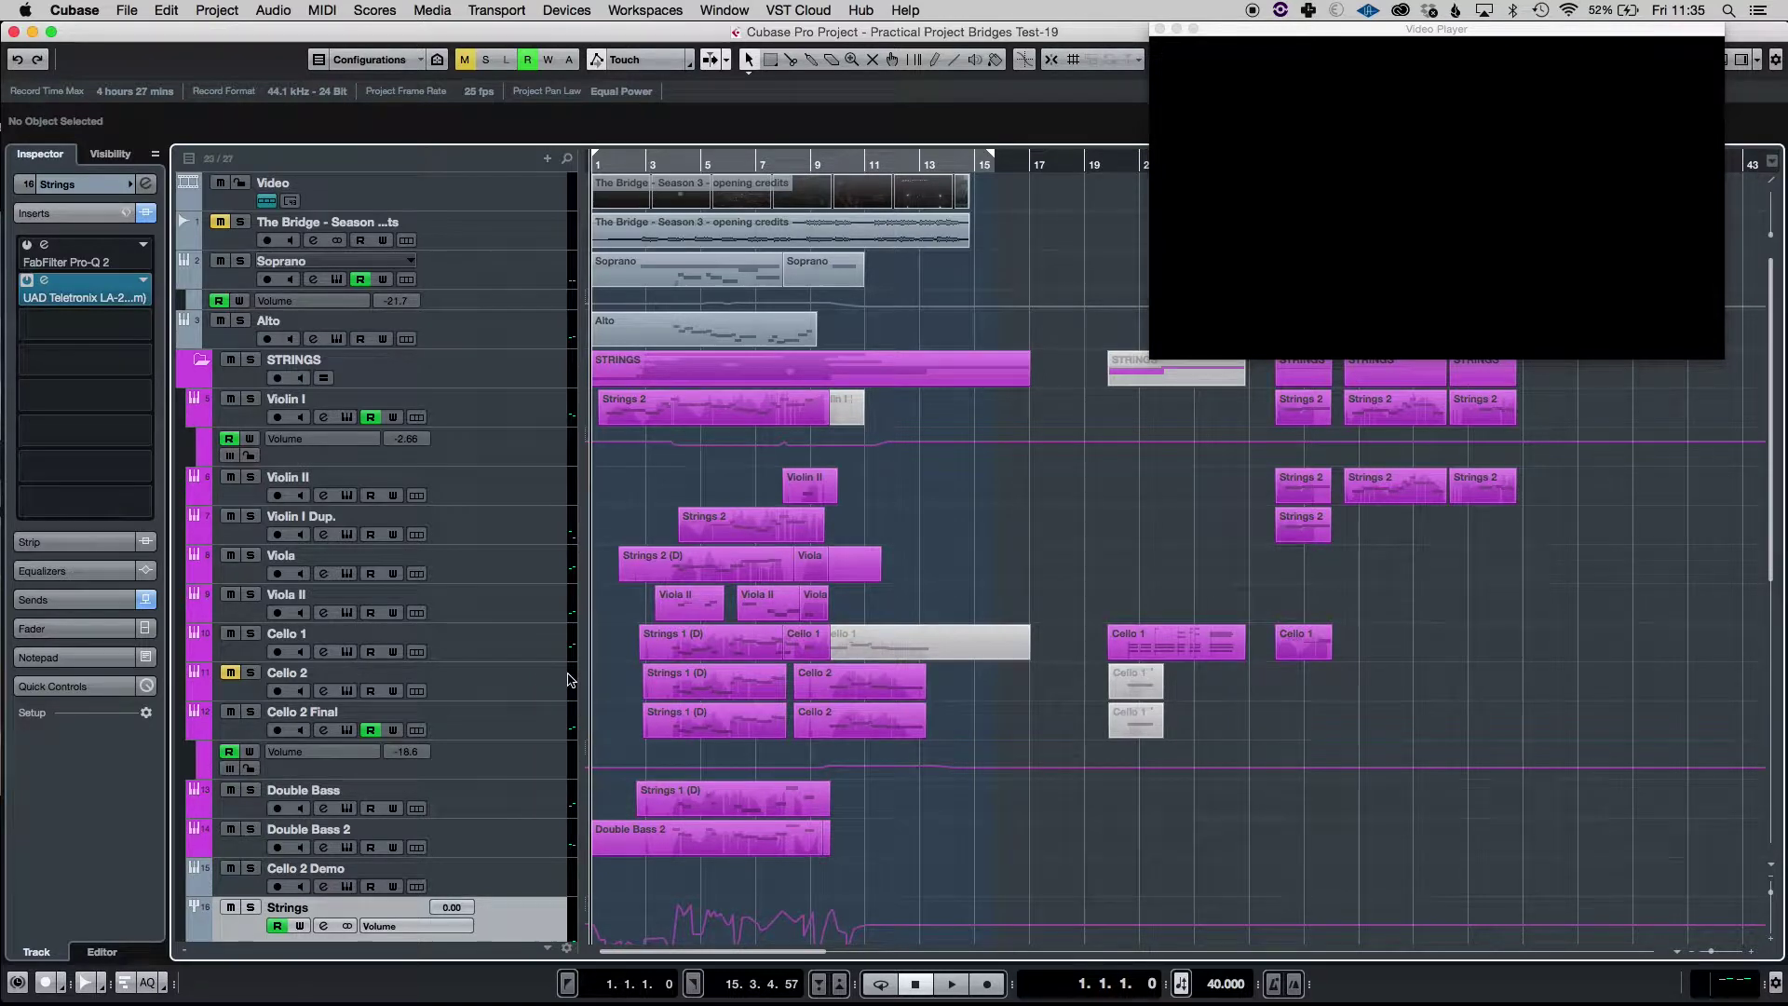
click(75, 298)
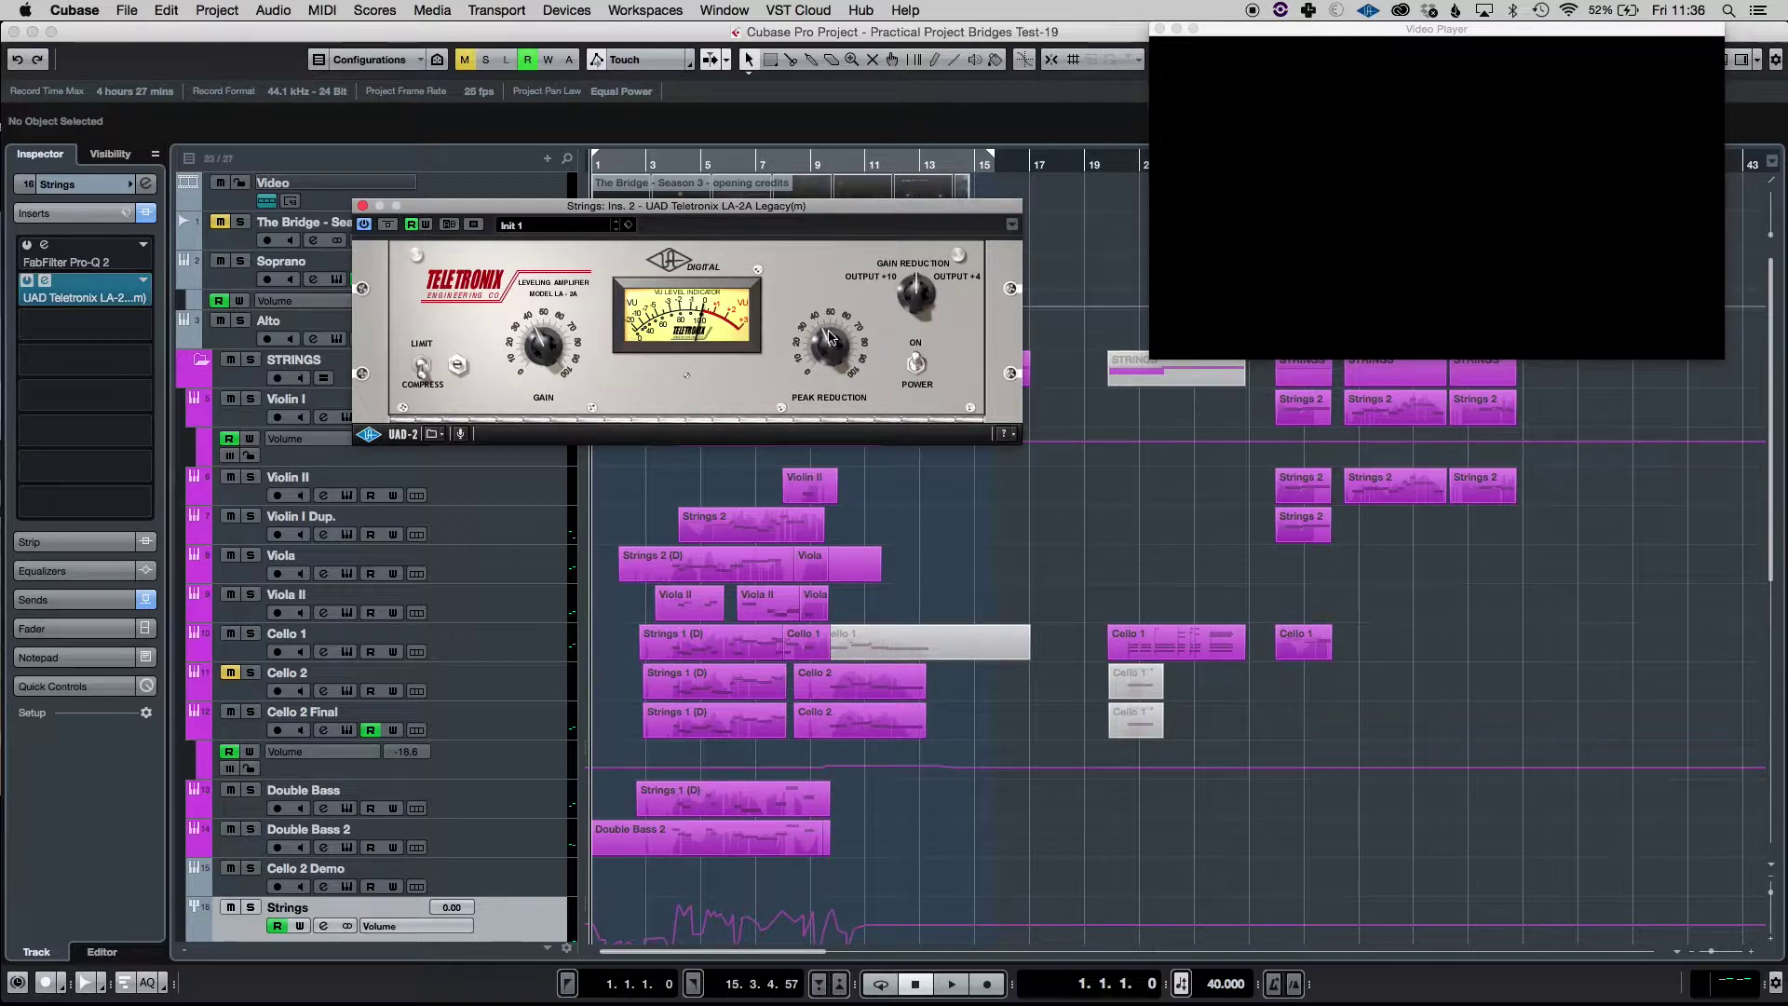
Step: Zoom in on the opening bars and set playback to start near bar 3
drag(632, 216, 1053, 302)
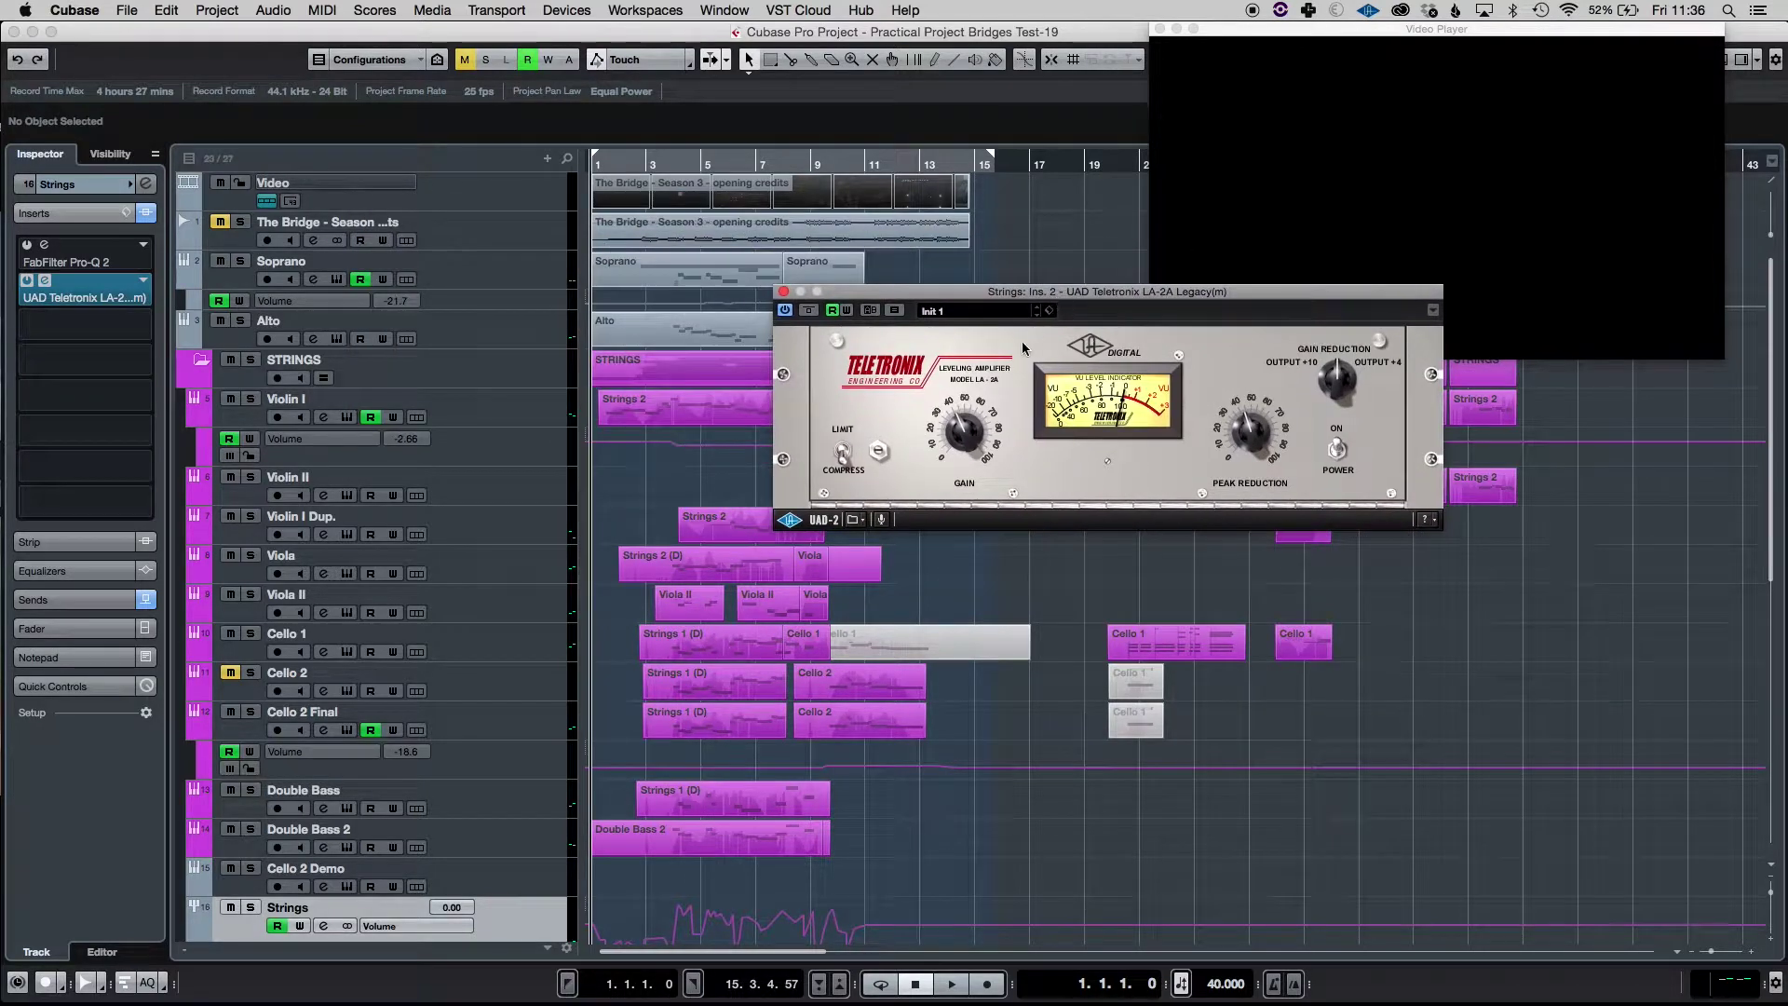
key(h)
drag(766, 166, 820, 176)
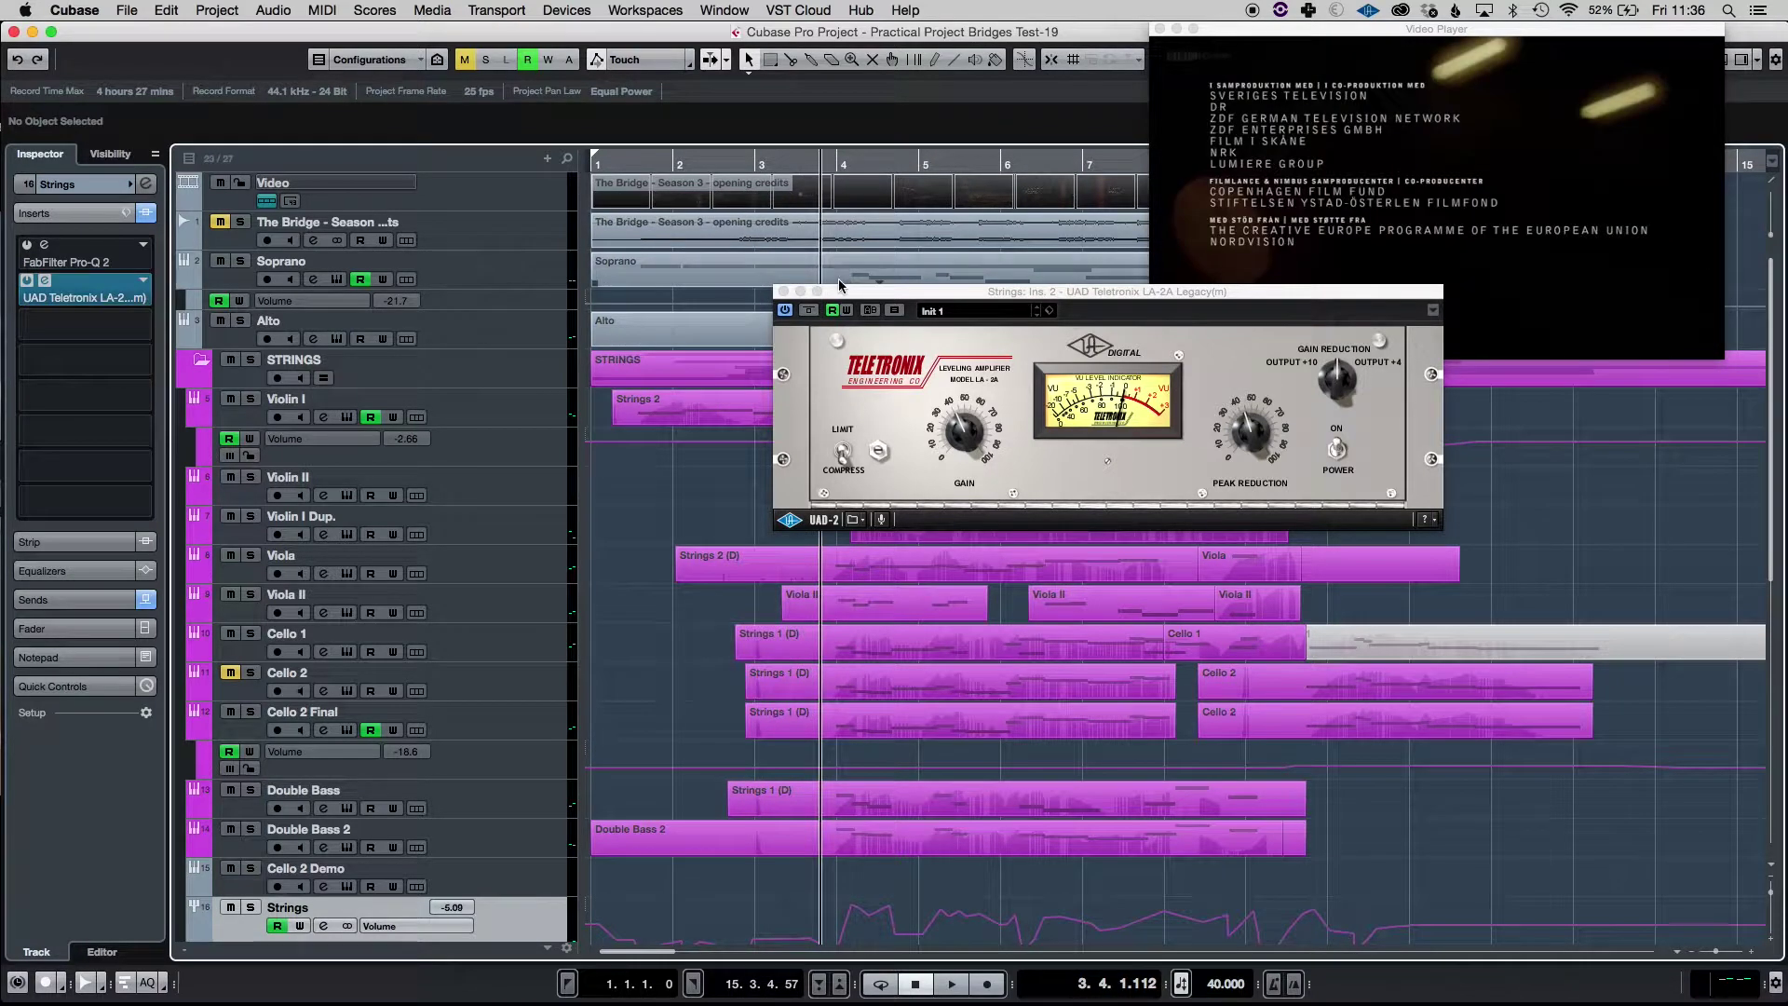
click(783, 291)
key(space)
key(space)
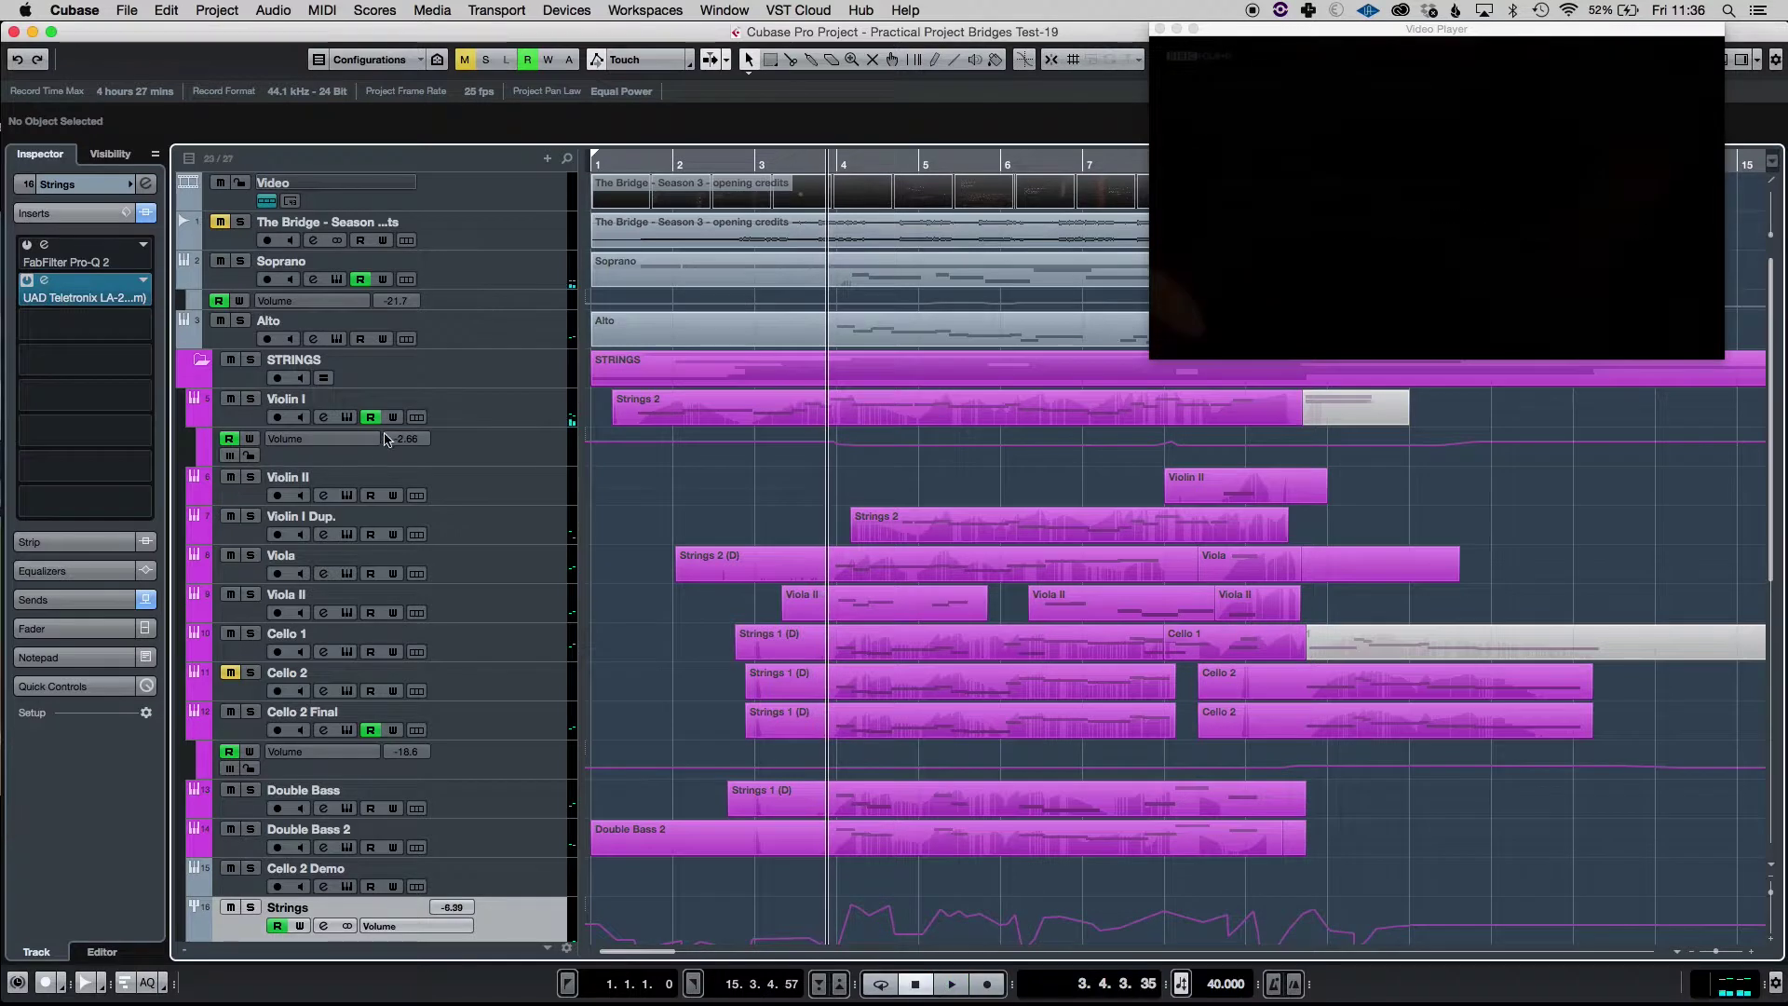
Step: While the cue plays, adjust the LA-2A peak reduction and compare bypass, leaving it switched on
key(space)
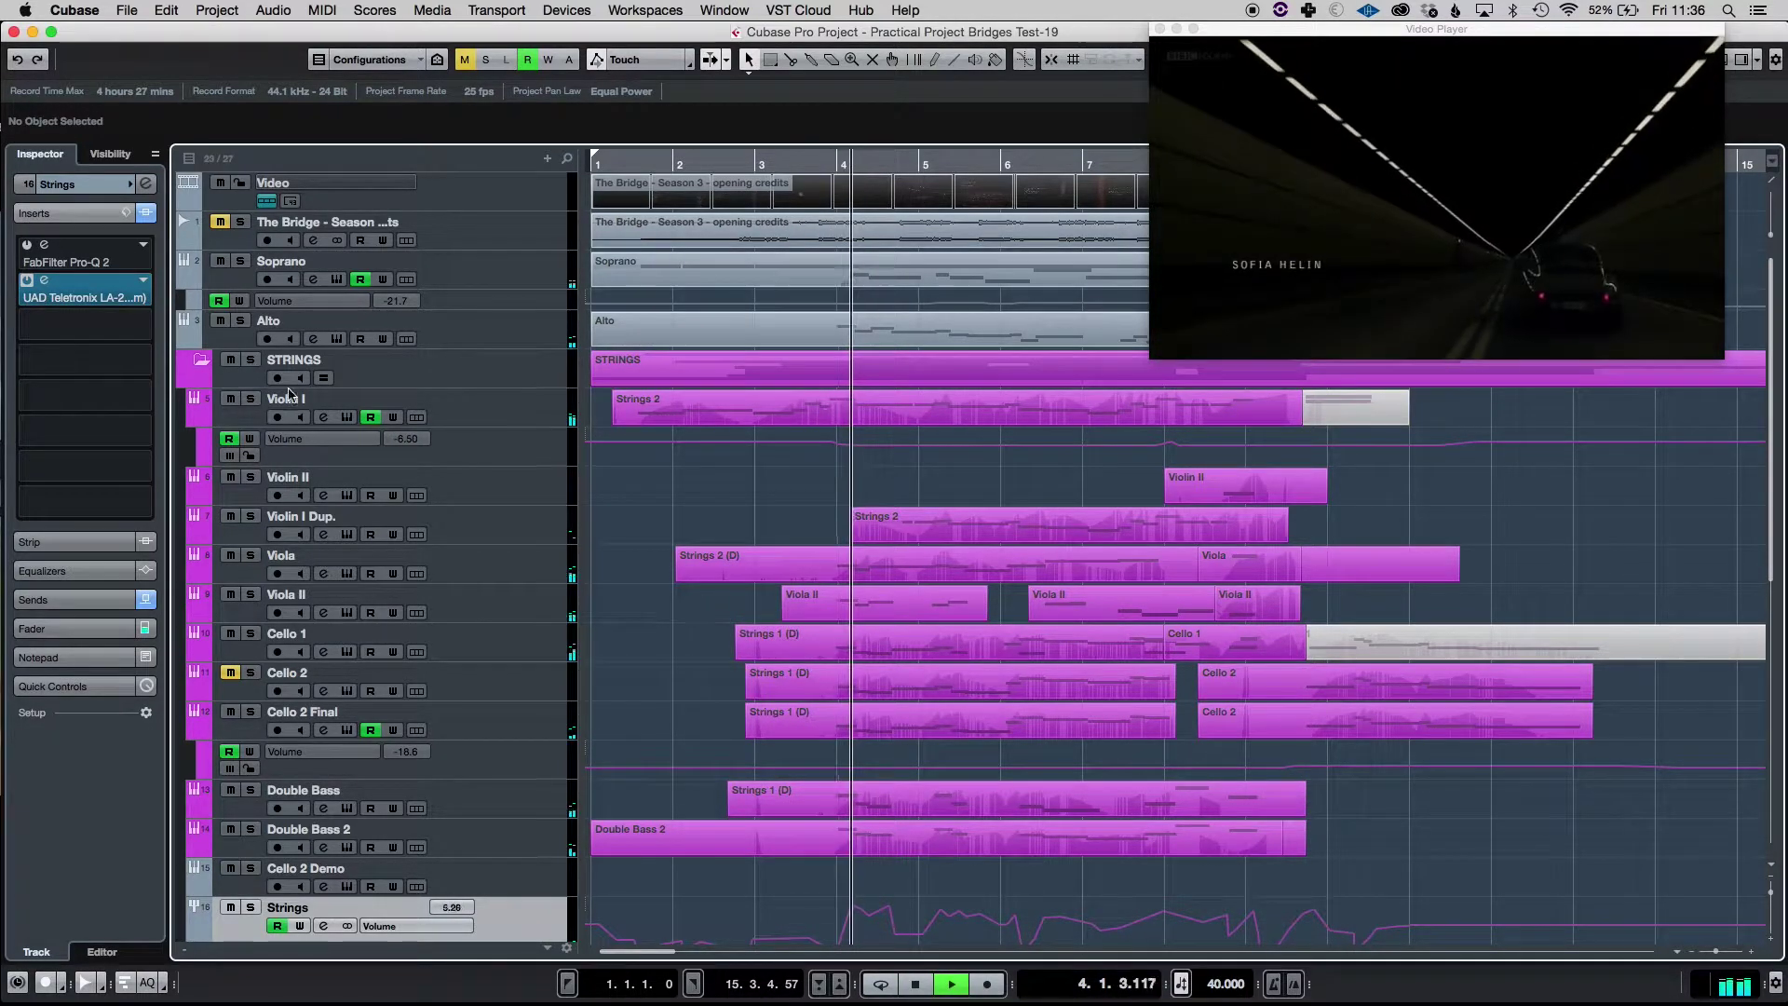
click(44, 279)
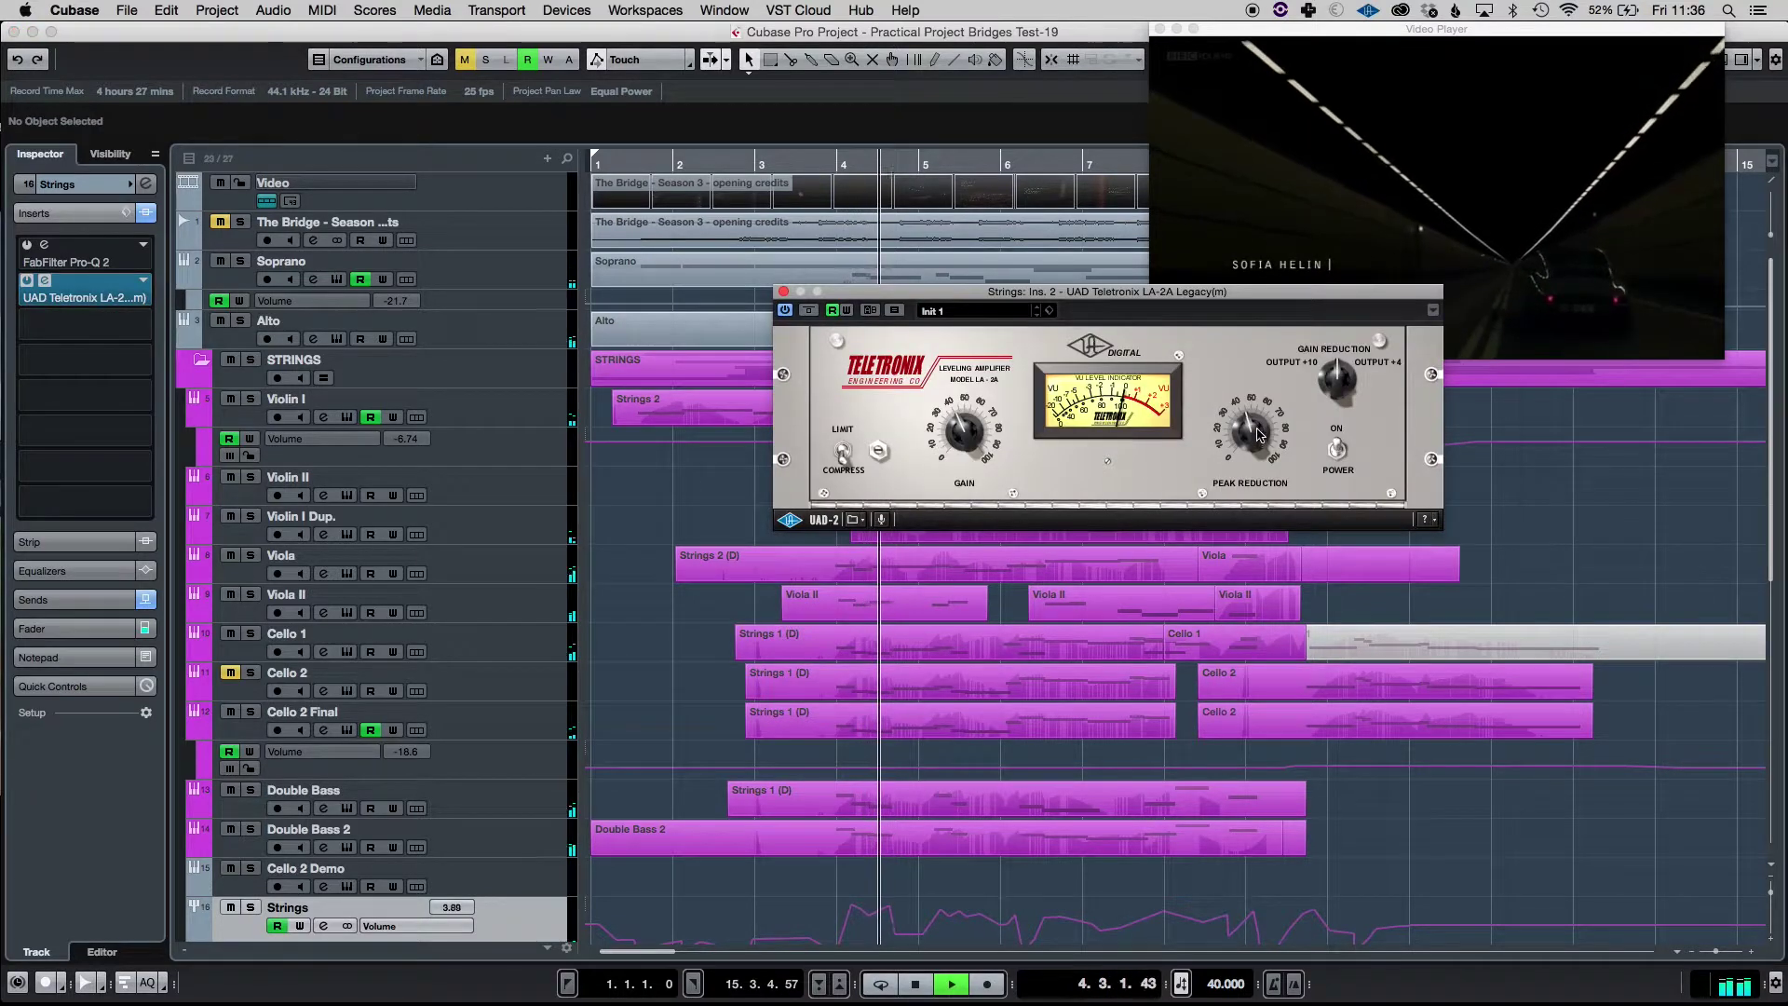
drag(1251, 426, 1265, 385)
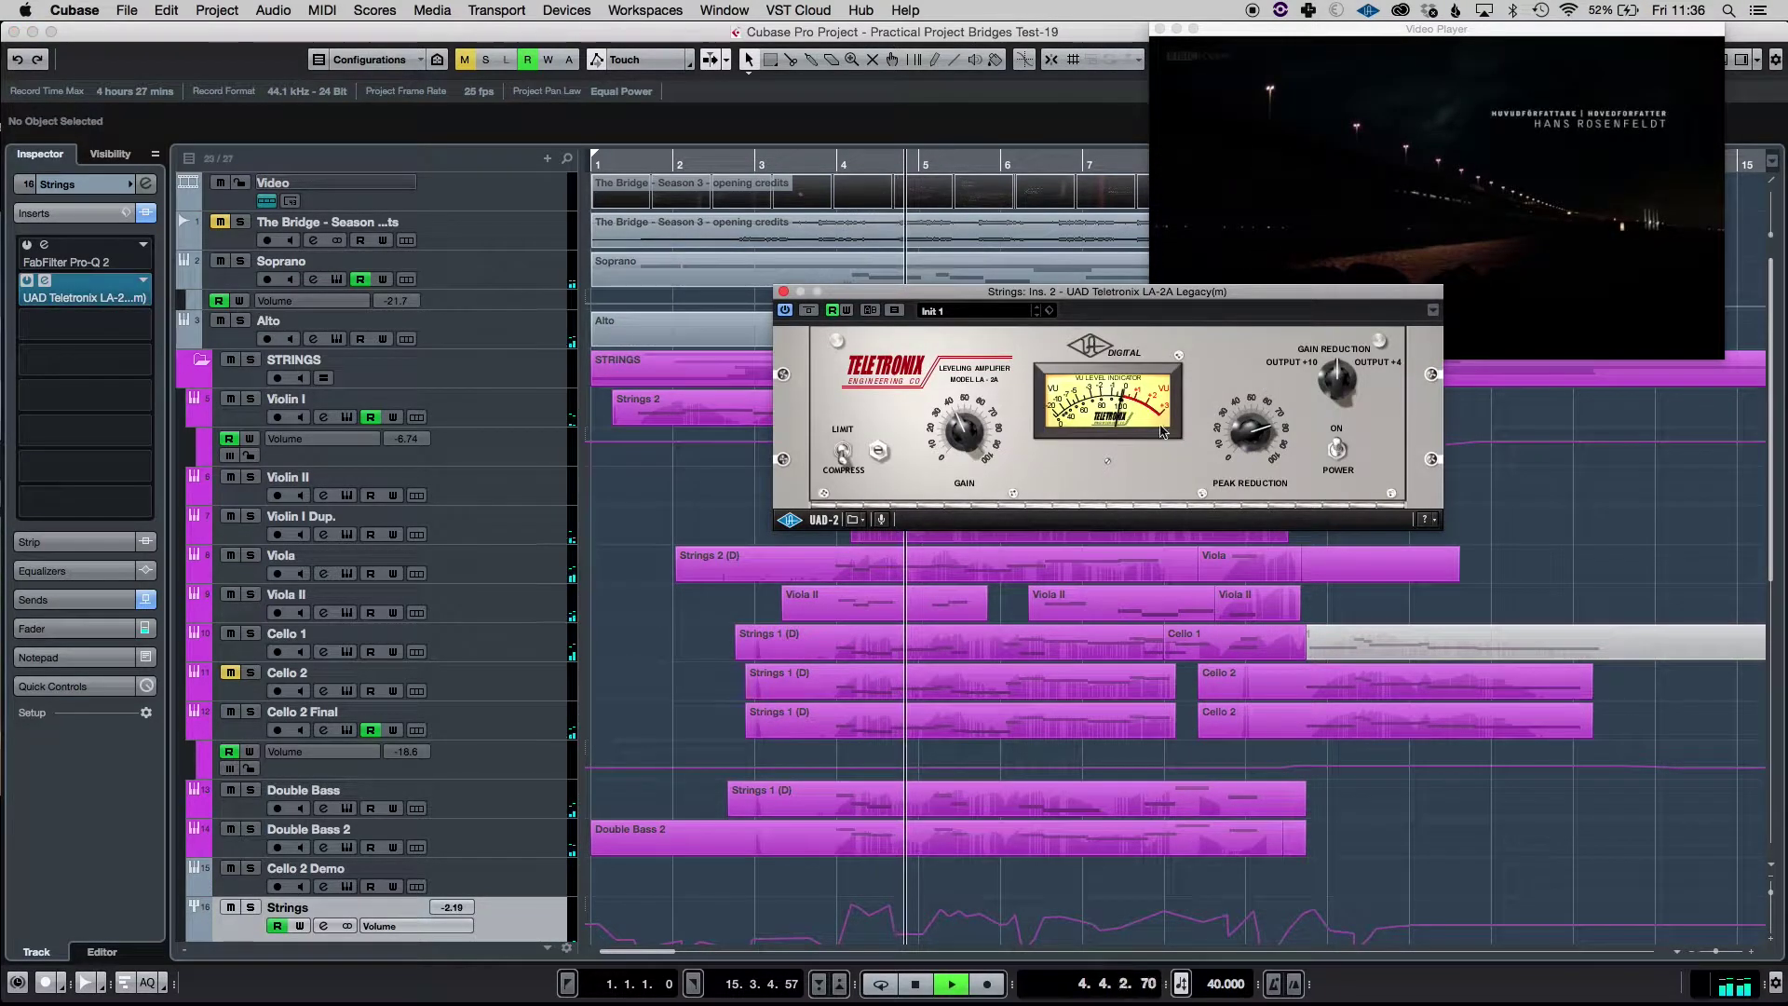
drag(1256, 430, 1253, 485)
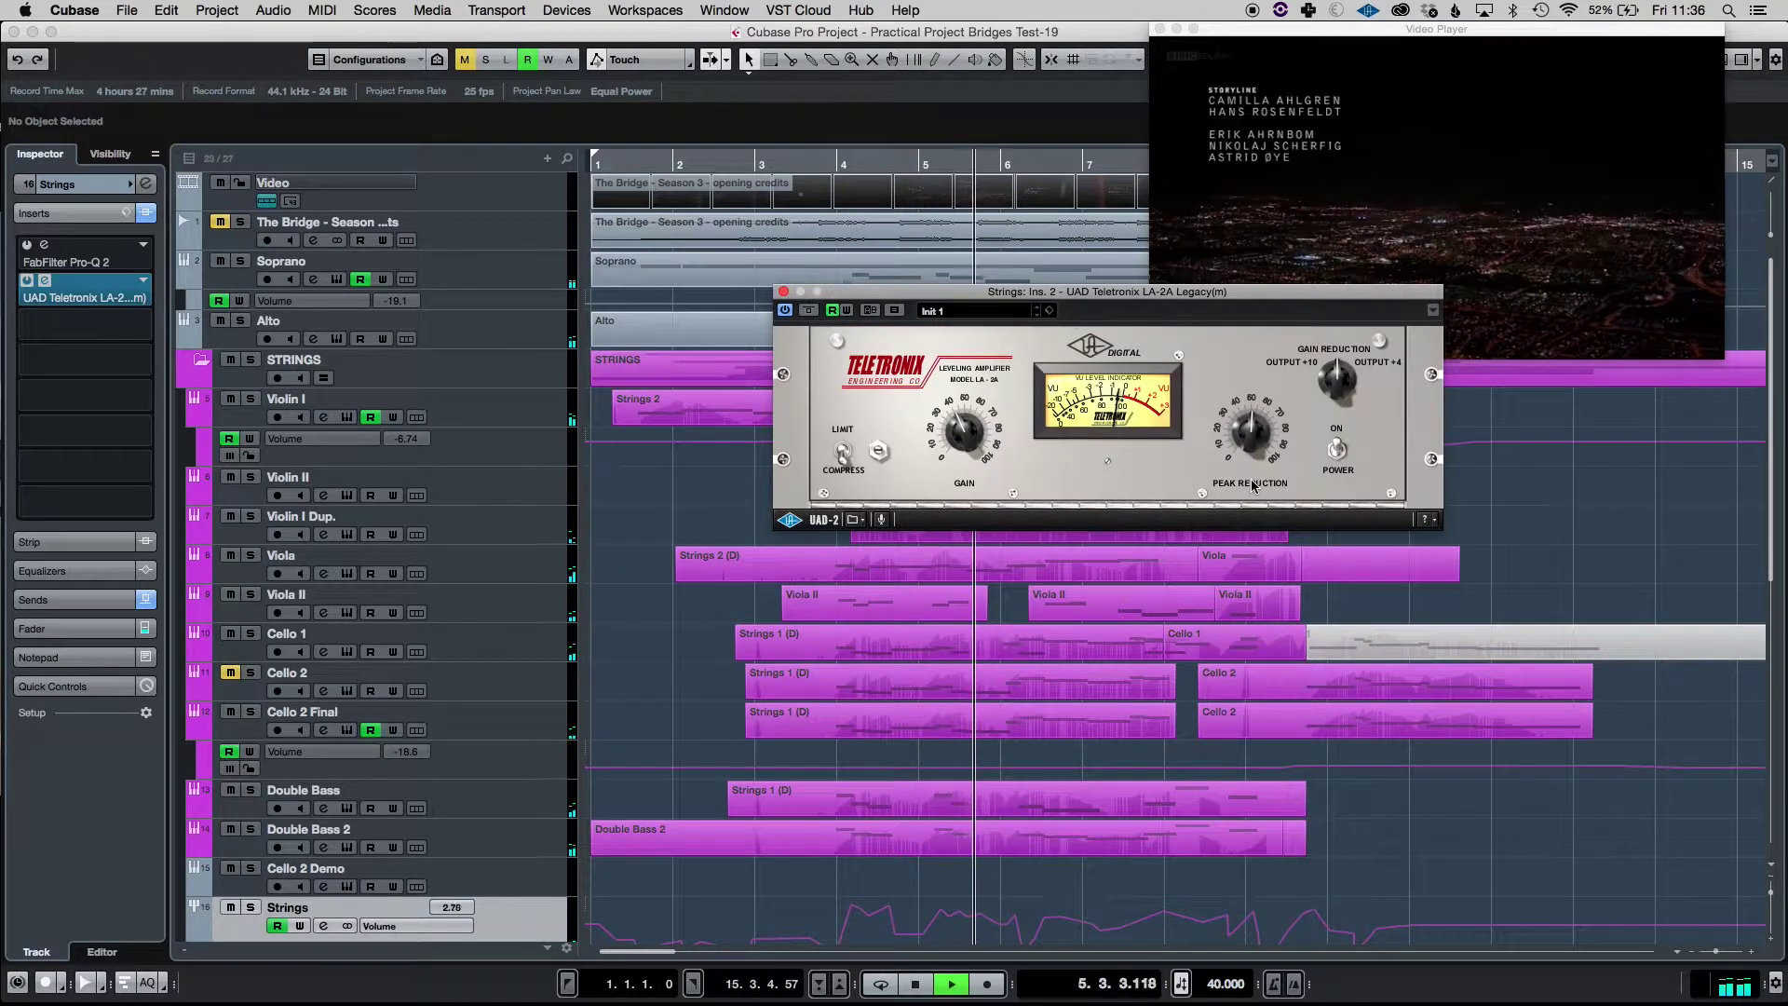
click(787, 312)
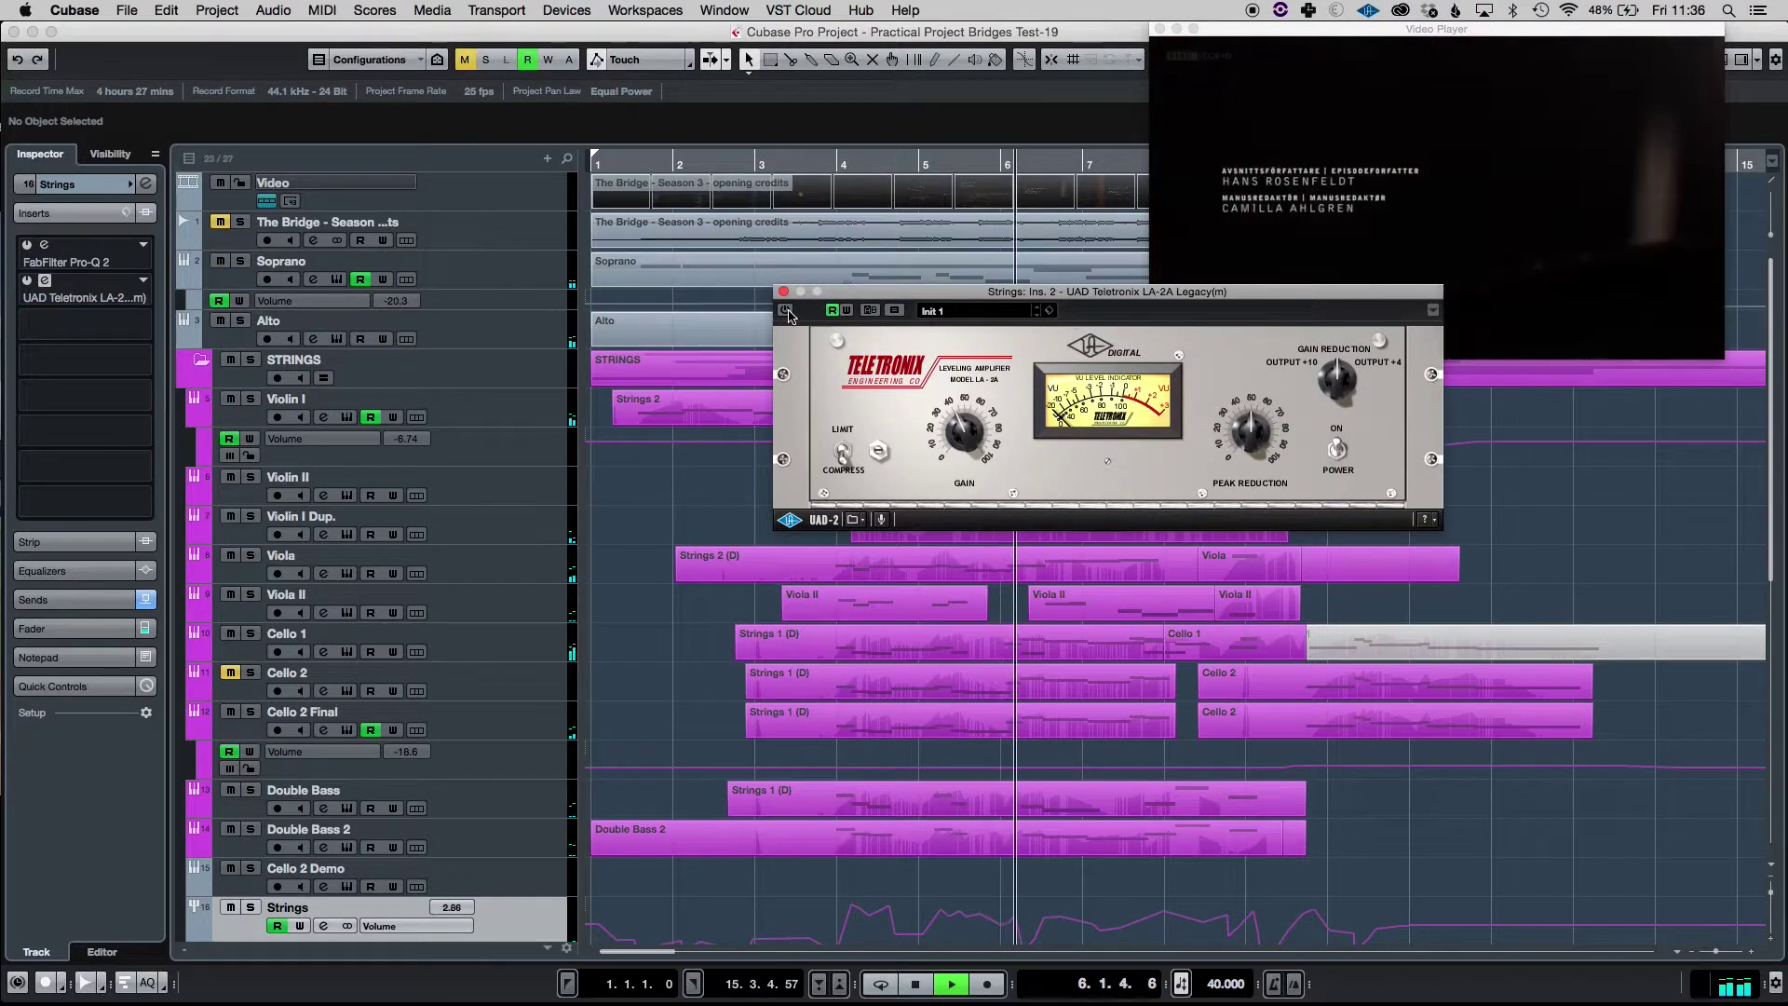
click(787, 312)
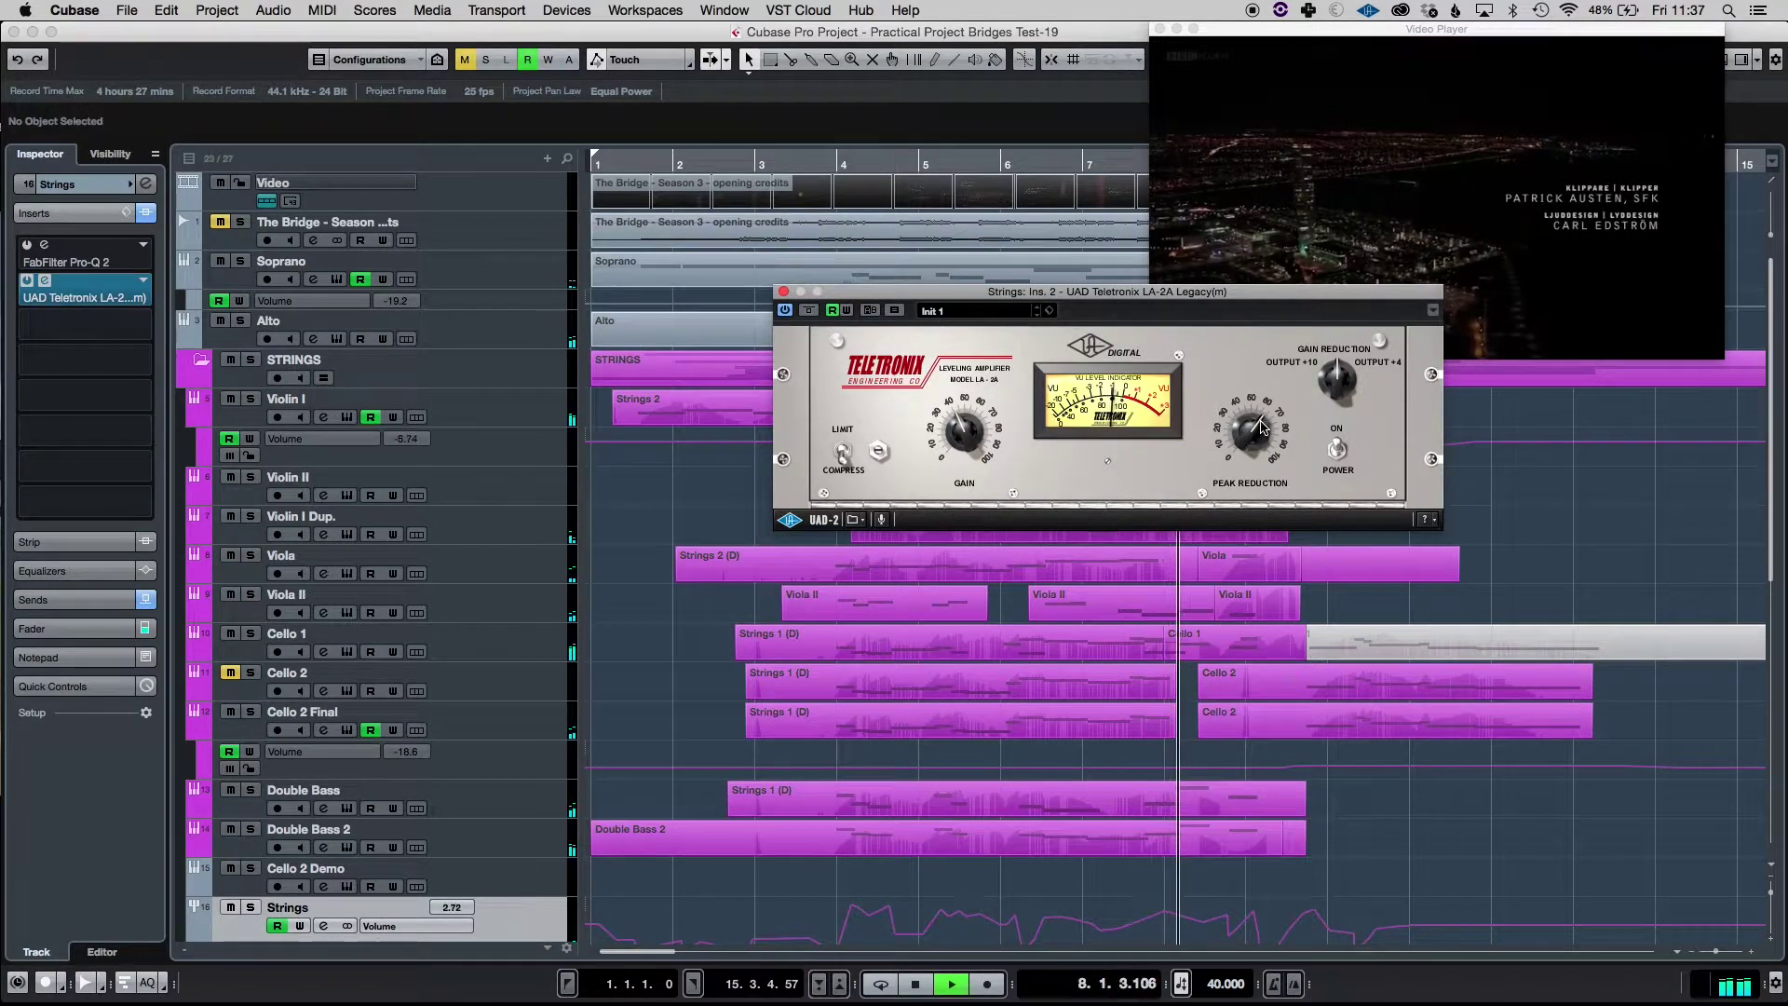
key(space)
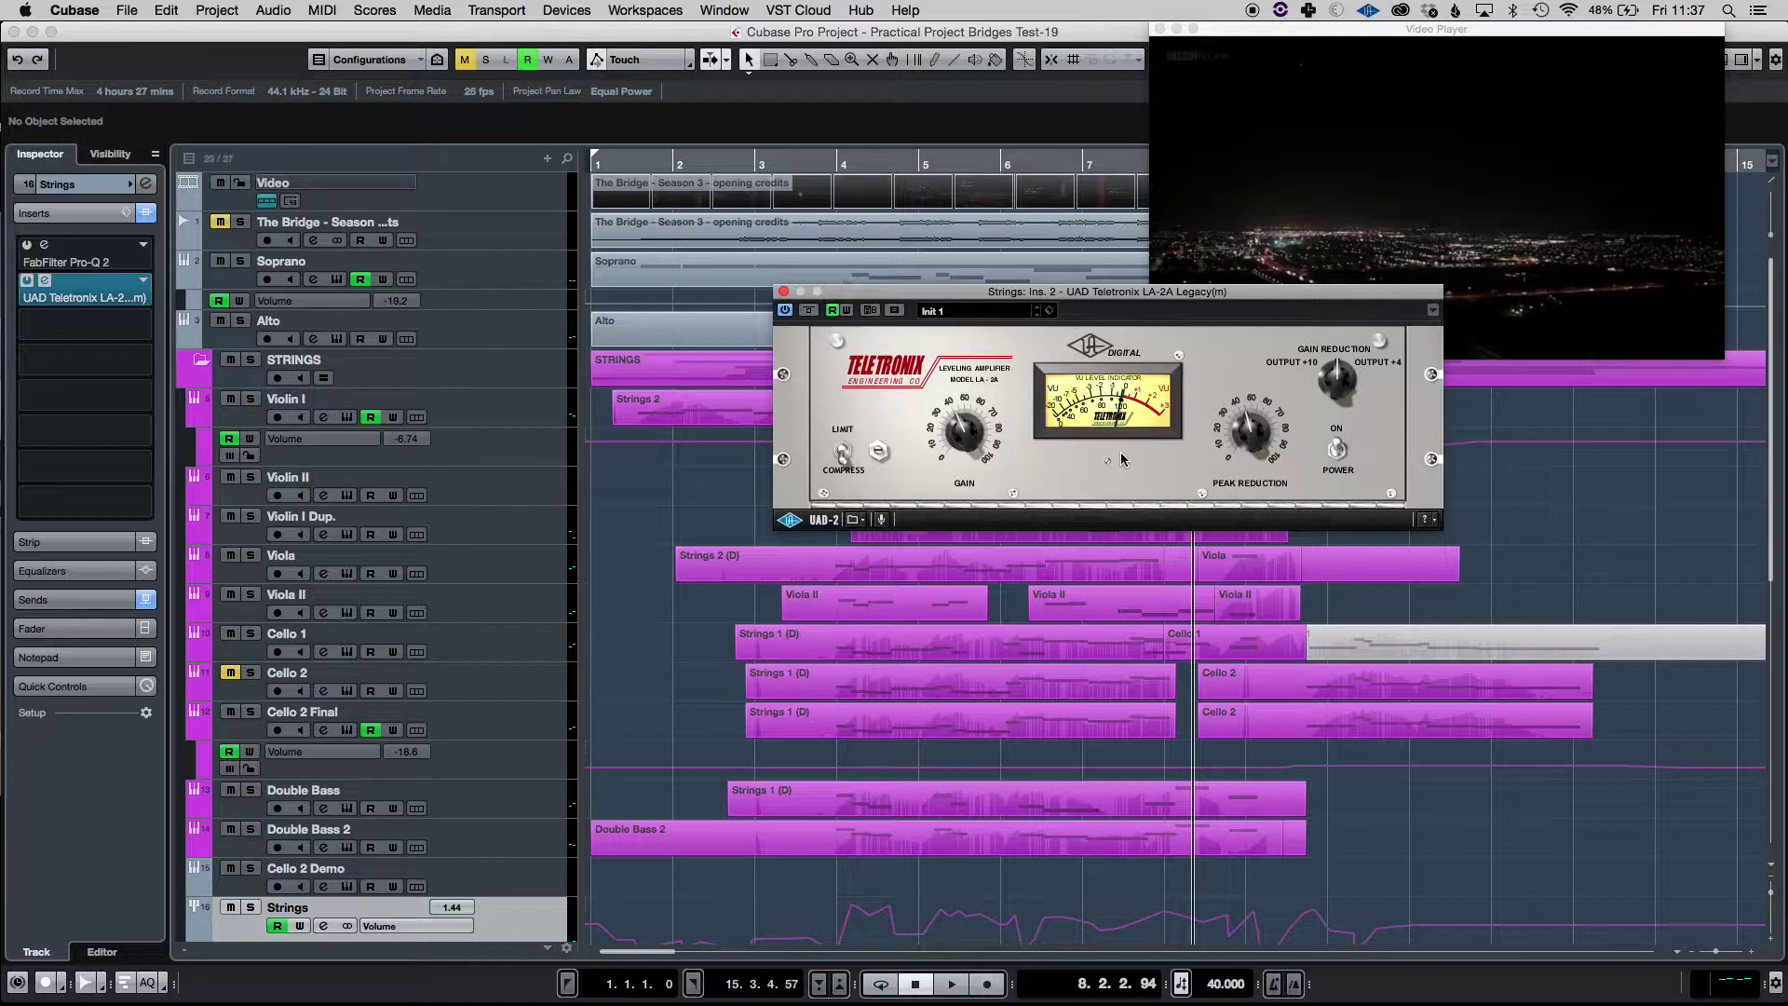
Step: Close the LA-2A, select the Cello 2 Final track and audition the cellos briefly
click(783, 291)
click(125, 213)
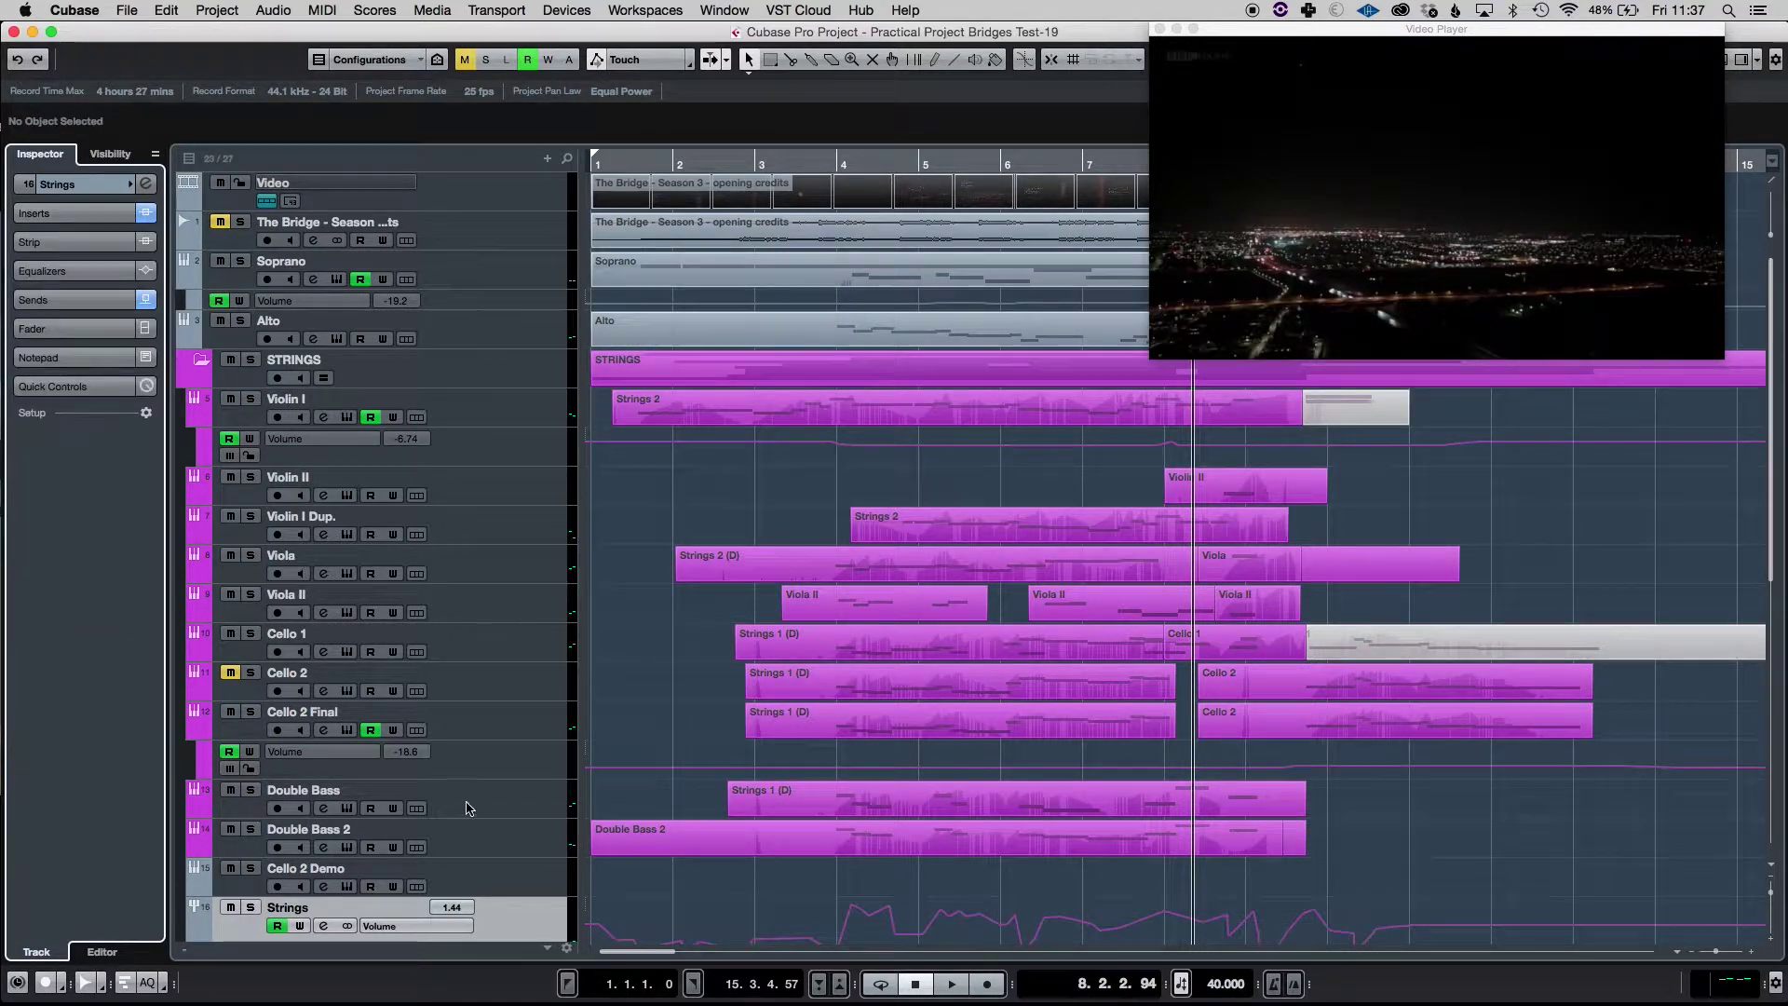
click(504, 643)
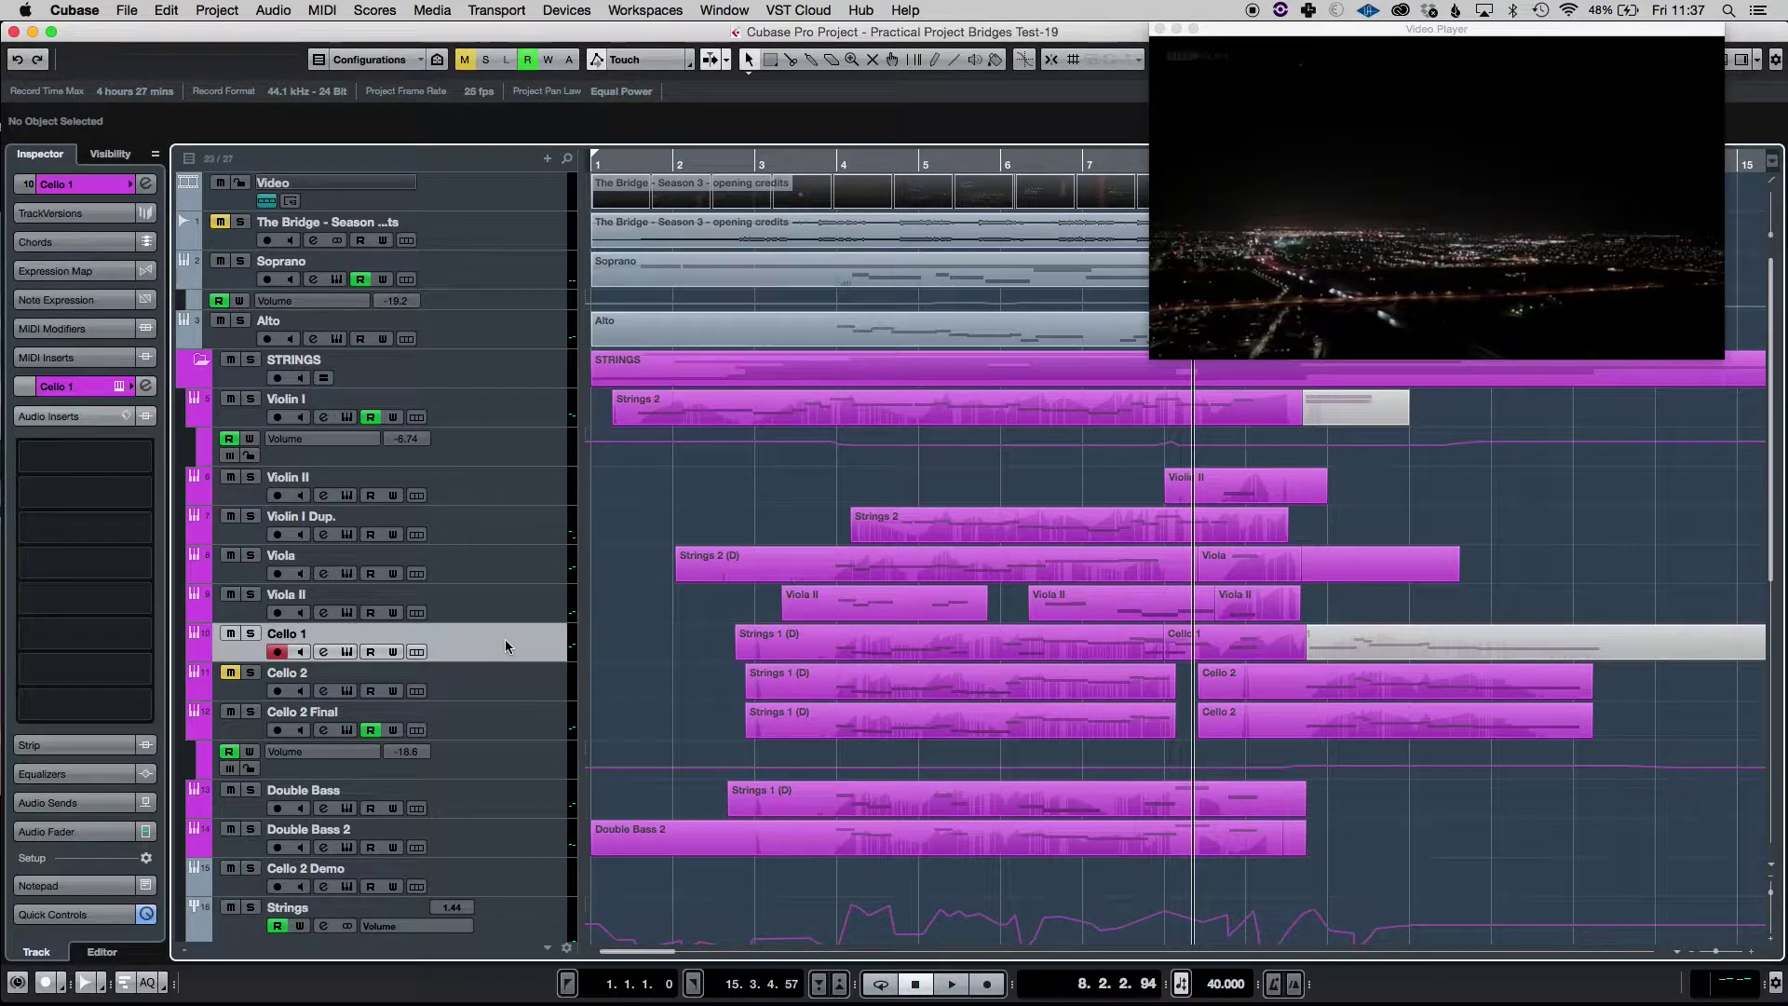
click(521, 722)
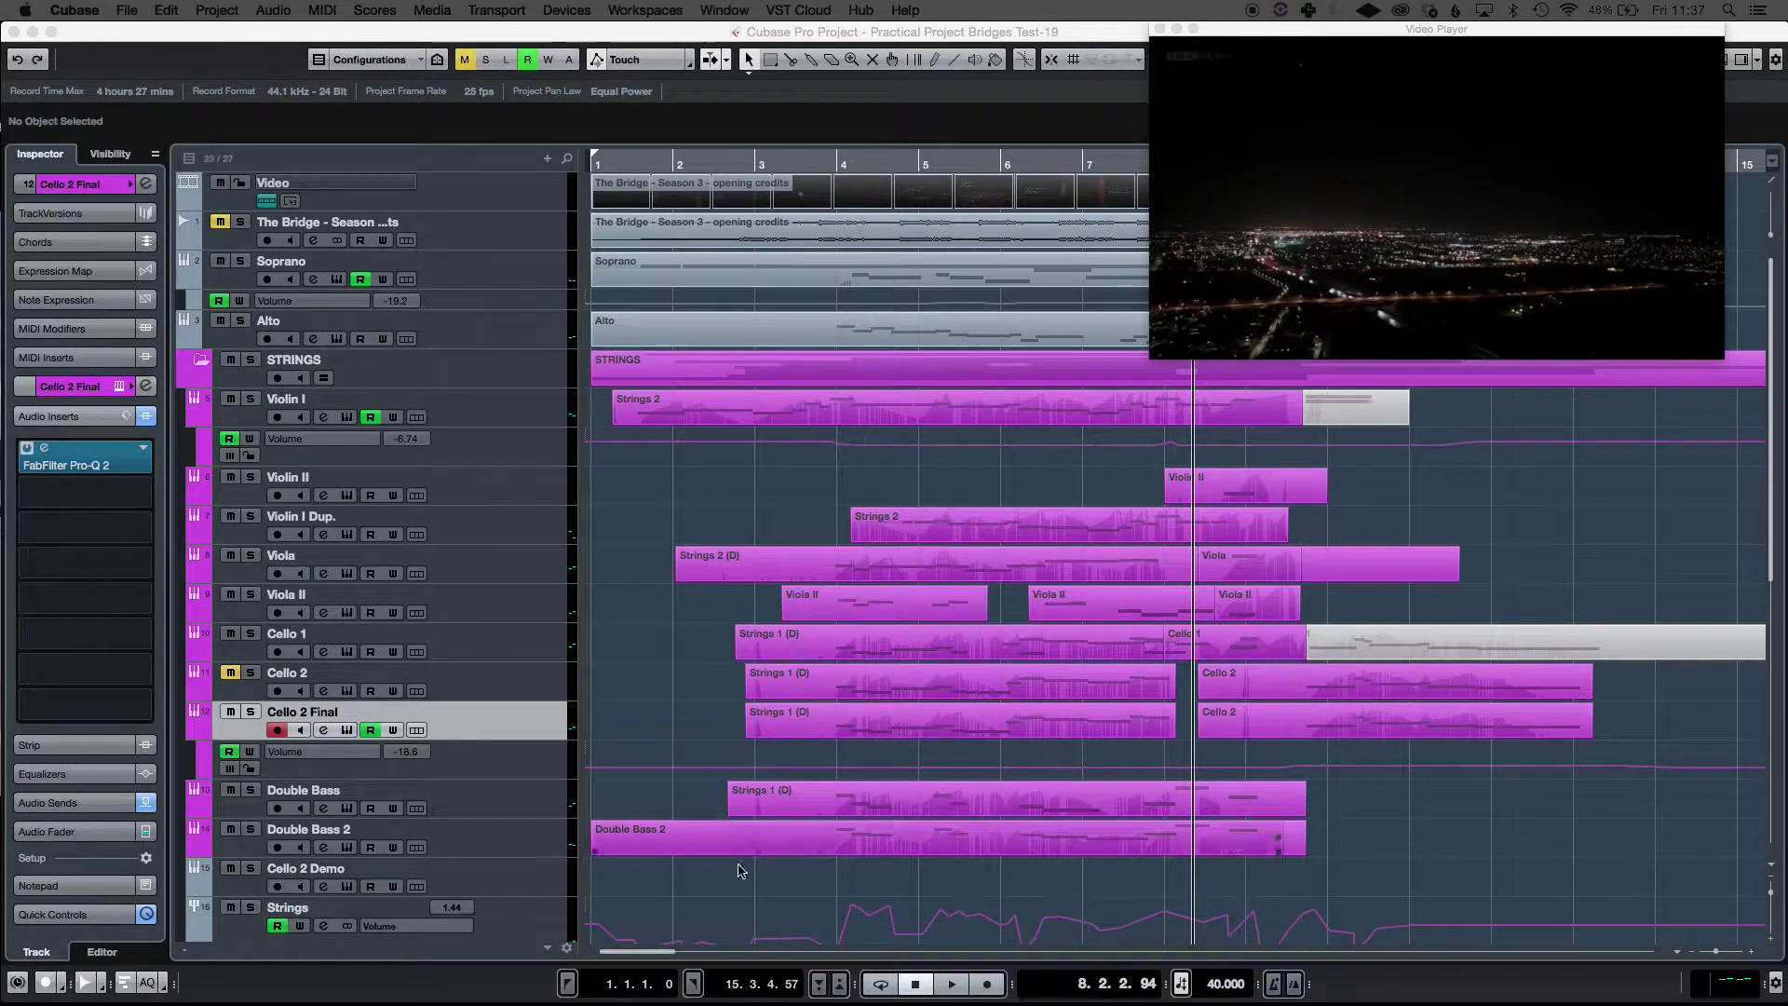
drag(653, 955, 657, 960)
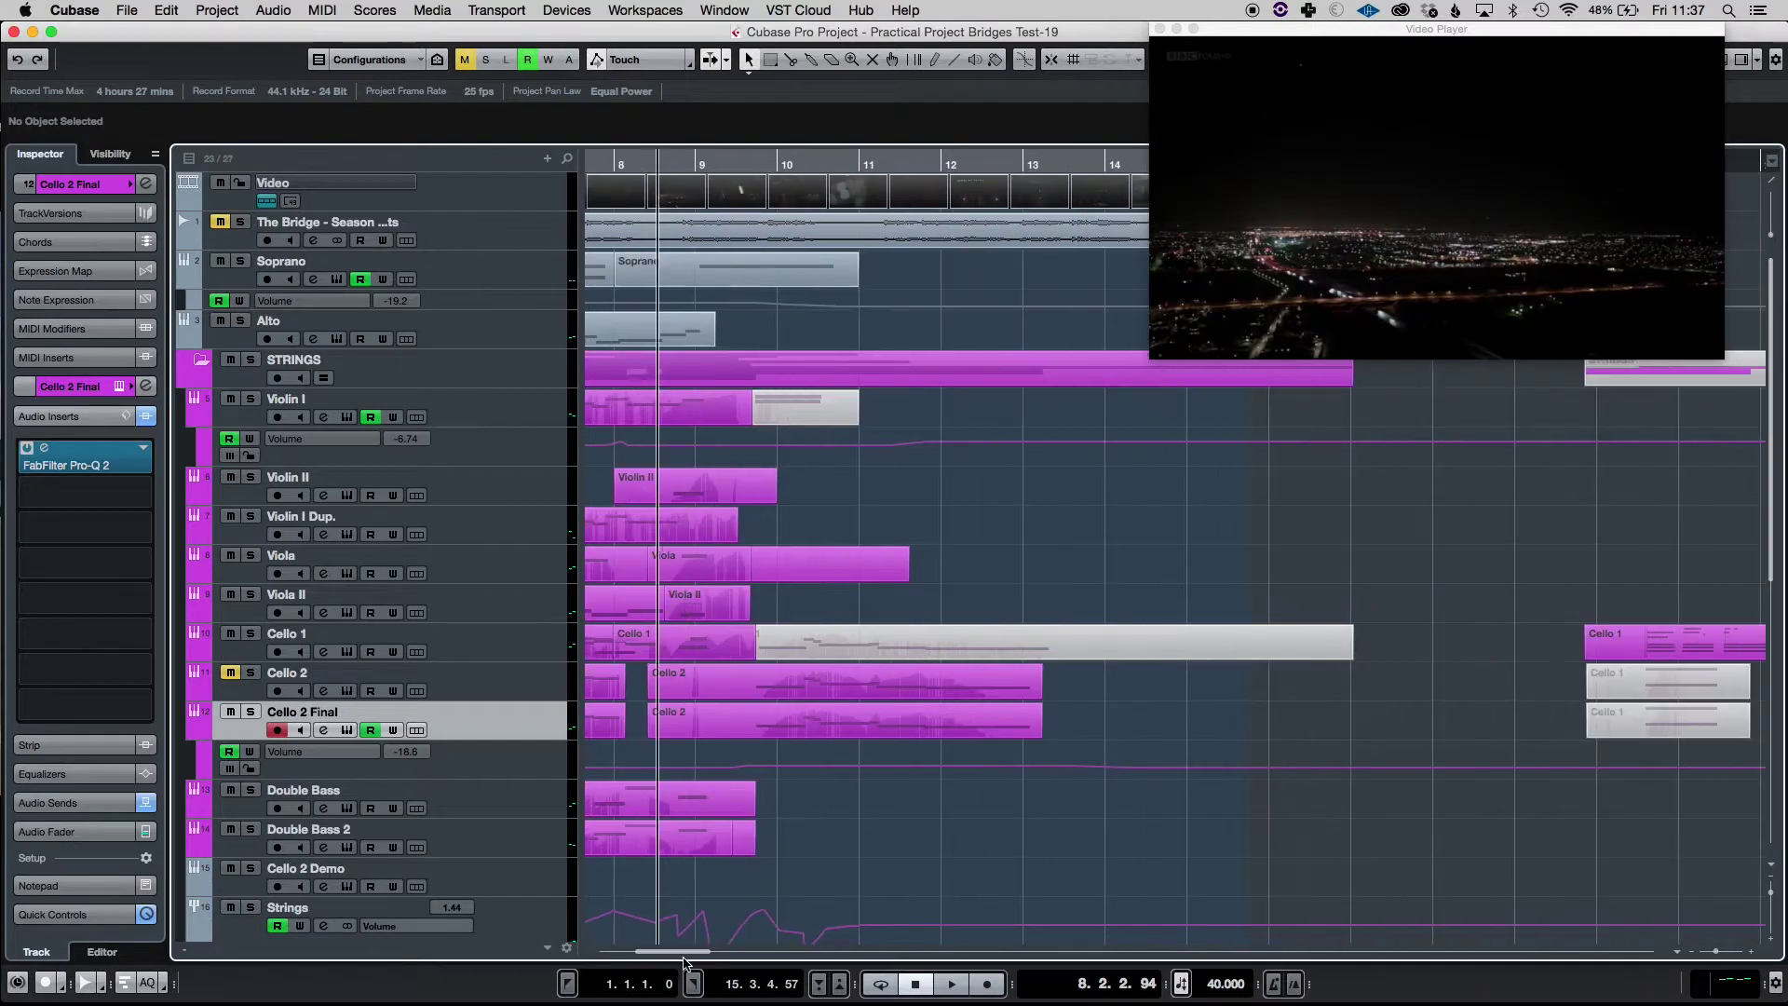
scroll(684, 962, left, 1)
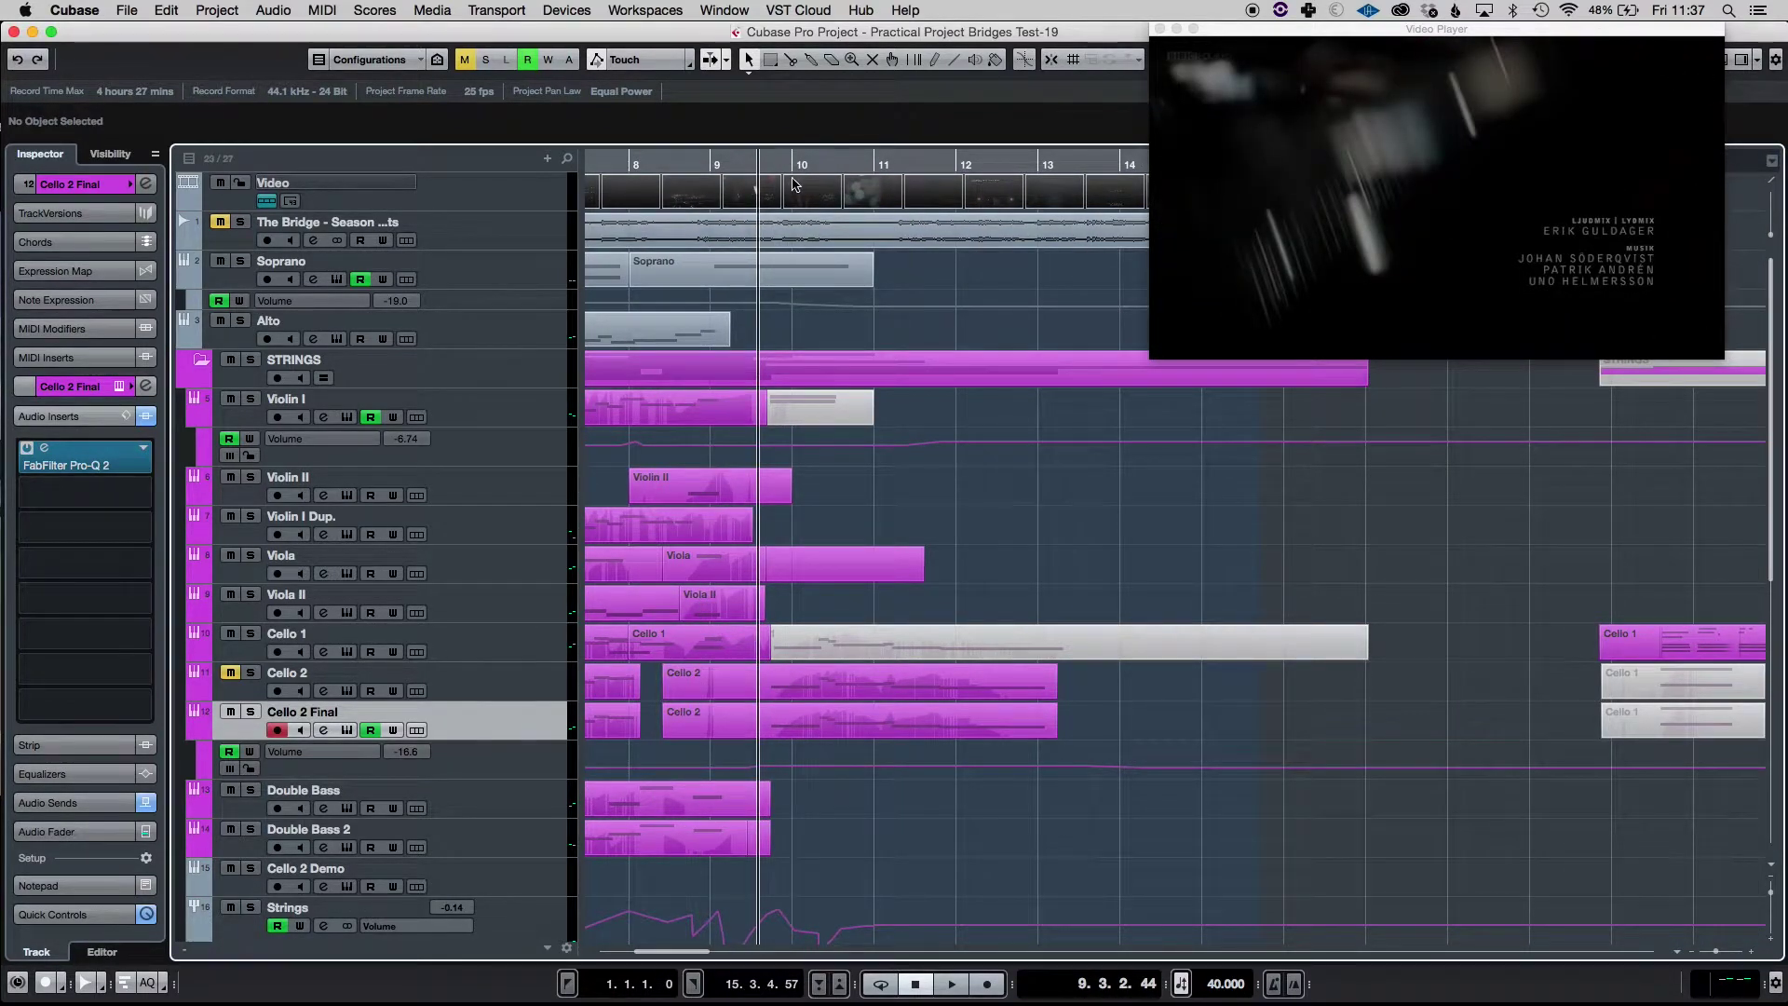
key(space)
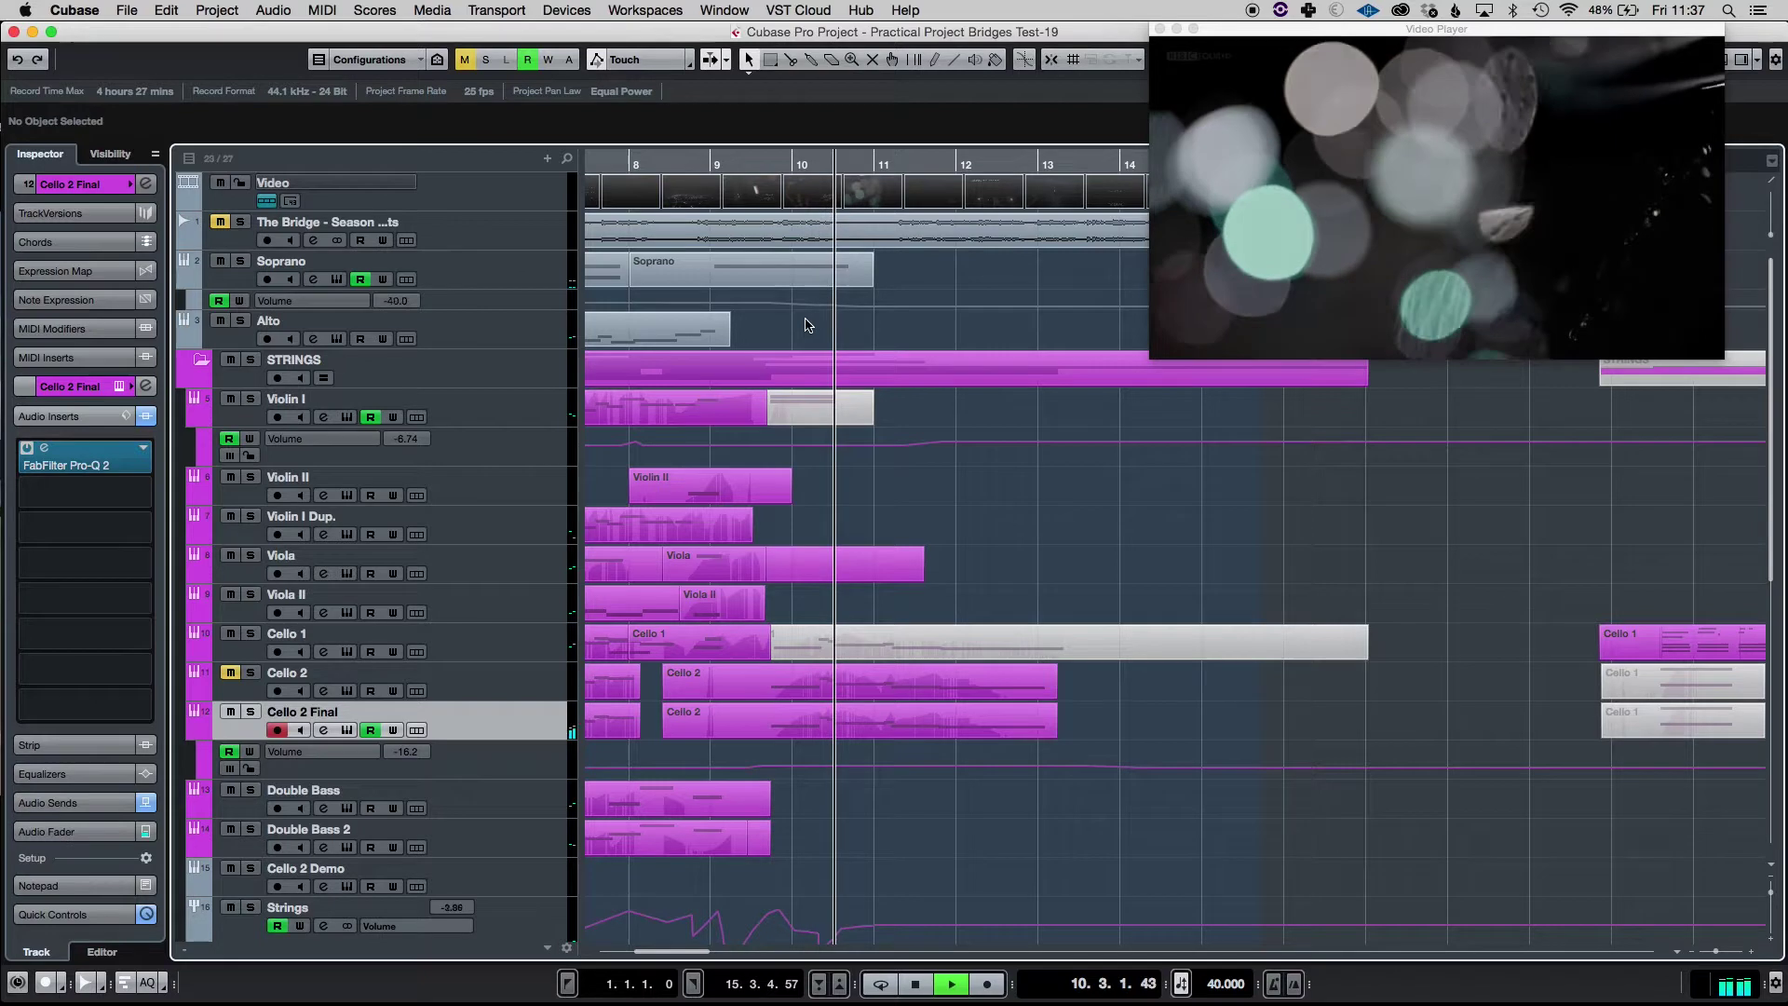
key(space)
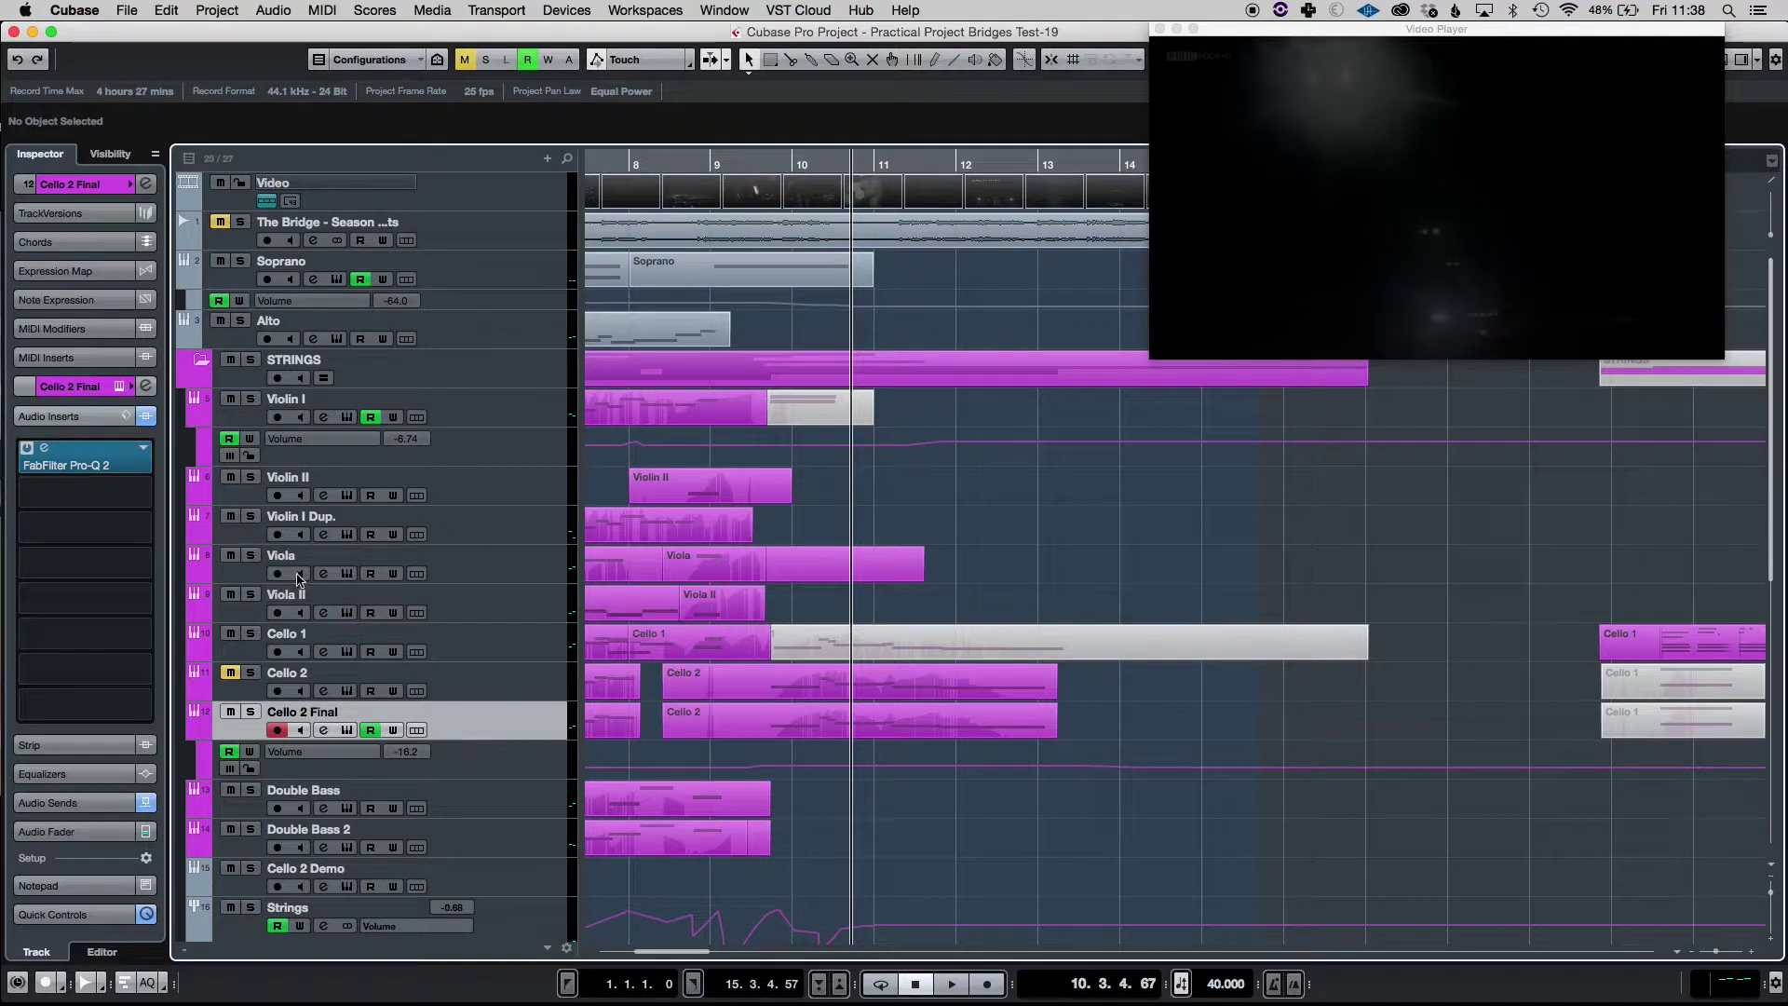
Step: Review Cello 2 Final's Pro-Q 2 EQ, bring the Felt Piano and pad tracks into view, then close it
click(97, 469)
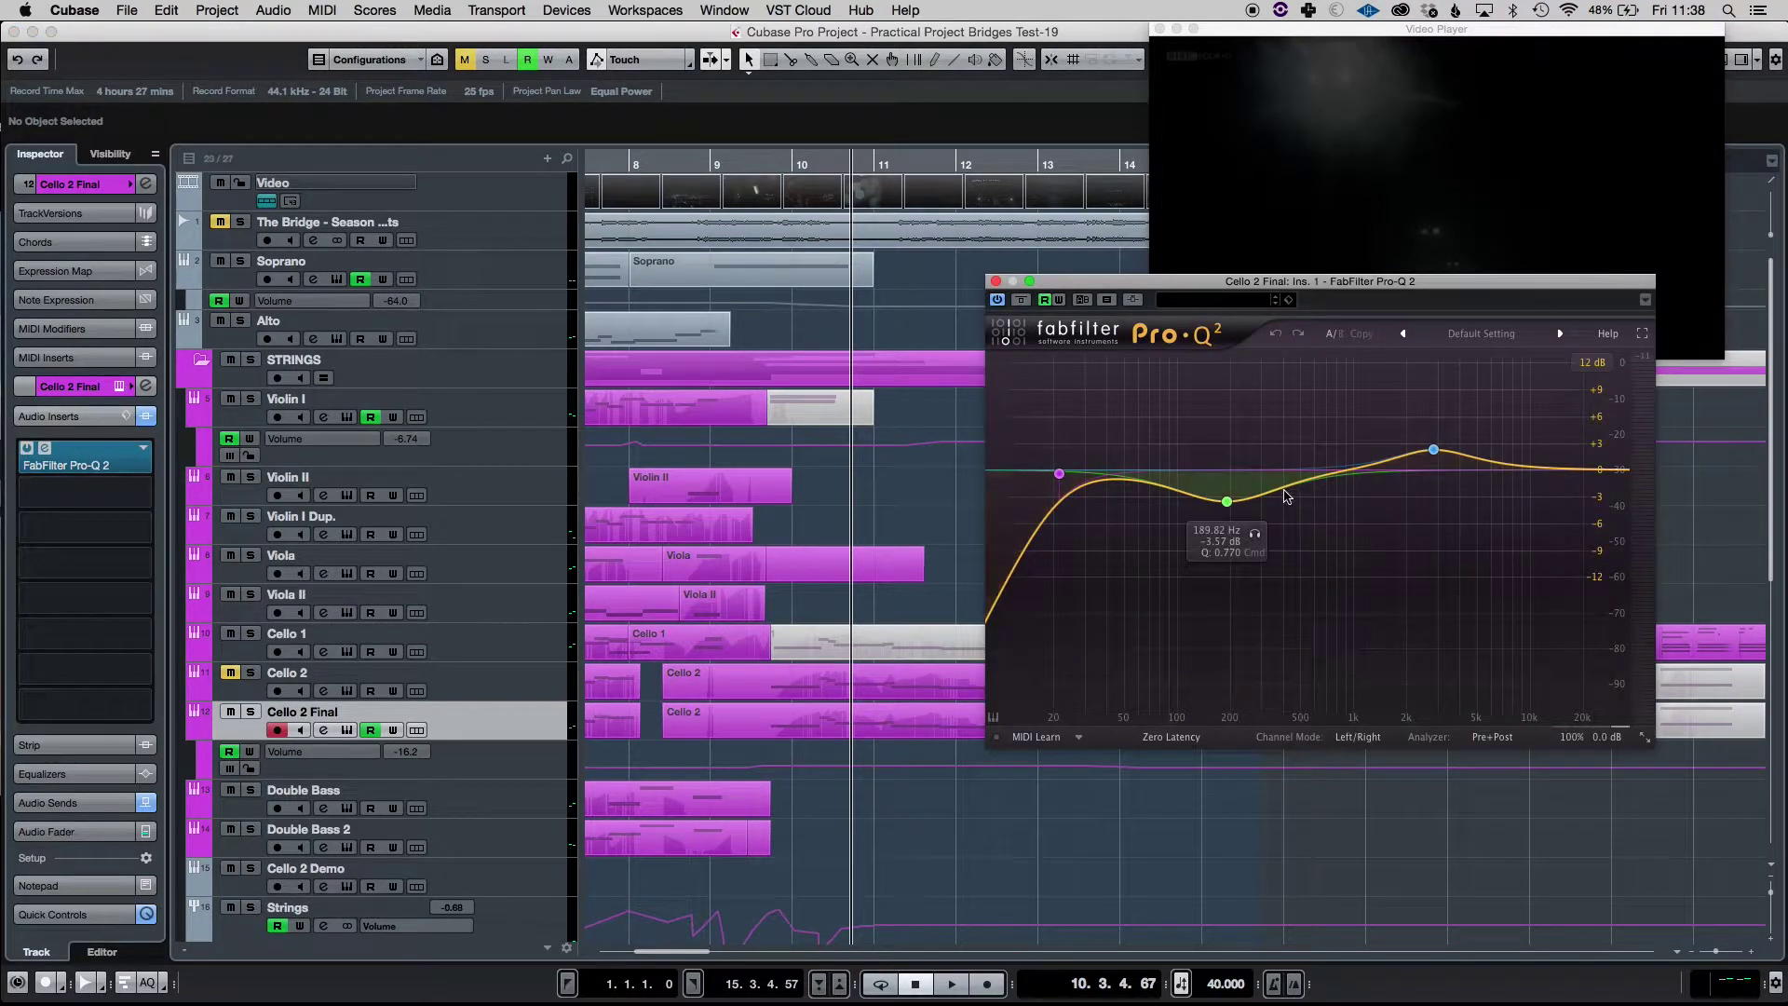
scroll(786, 559, down, 10)
scroll(786, 559, left, 7)
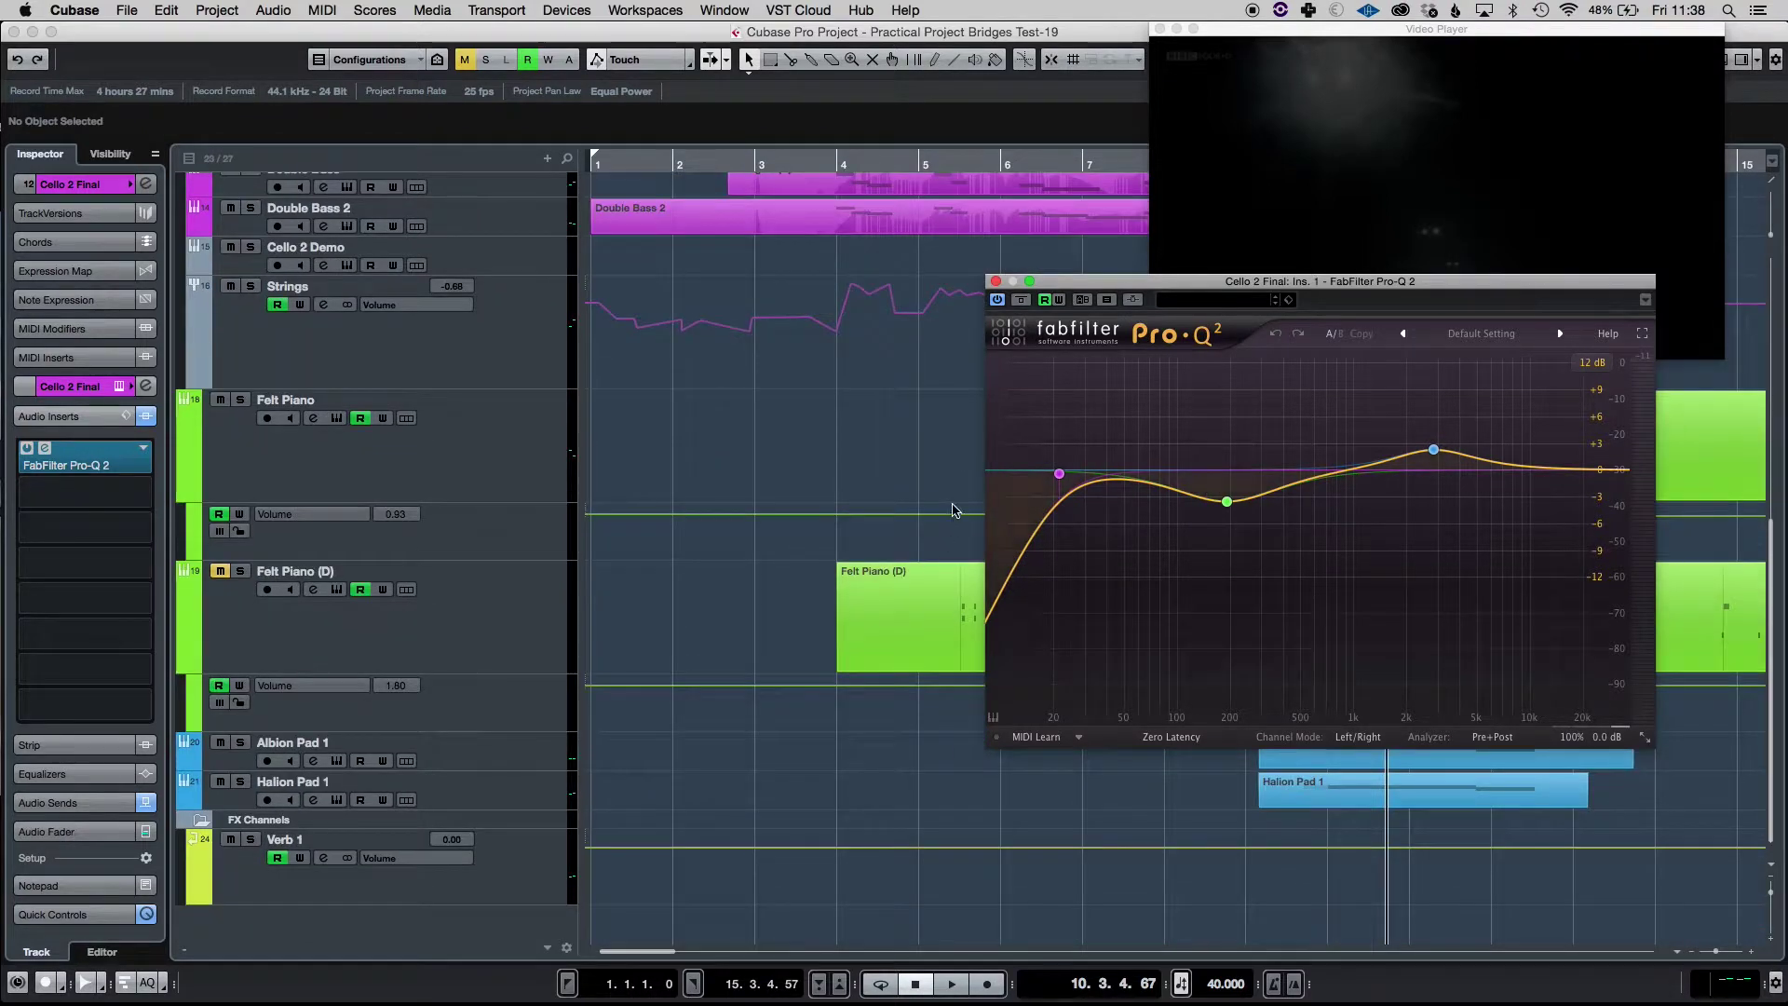
key(g)
key(g)
key(g)
key(g)
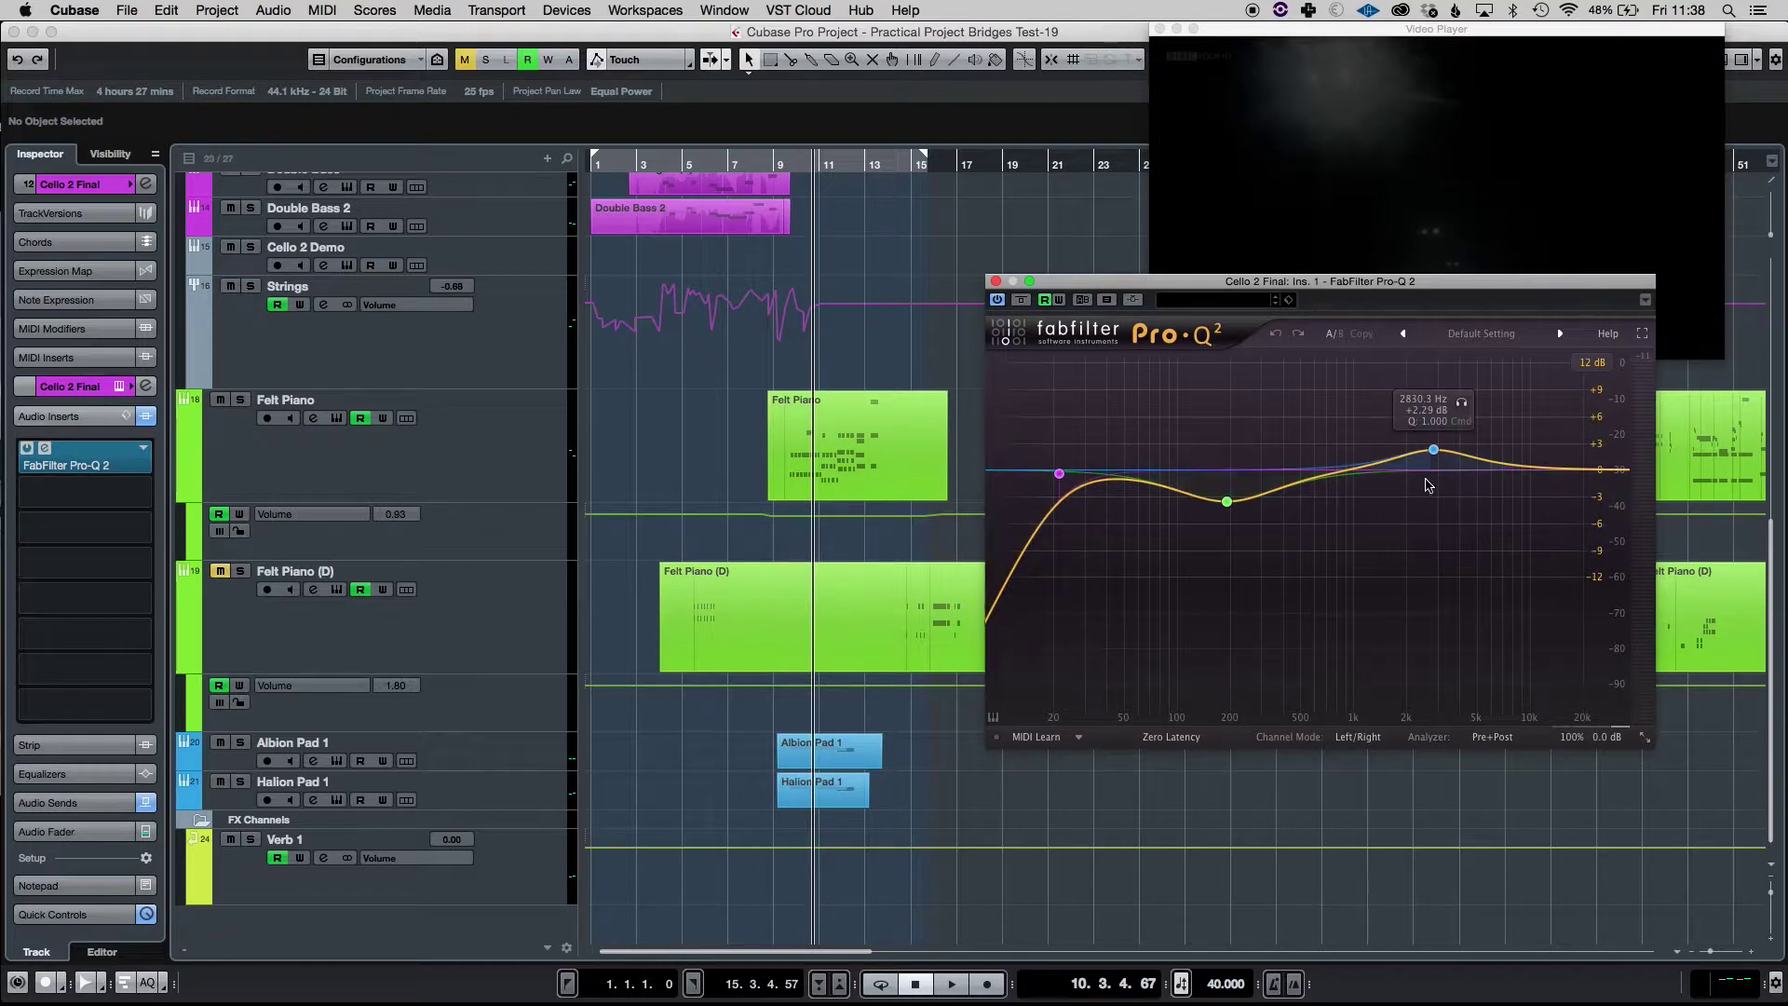
click(995, 281)
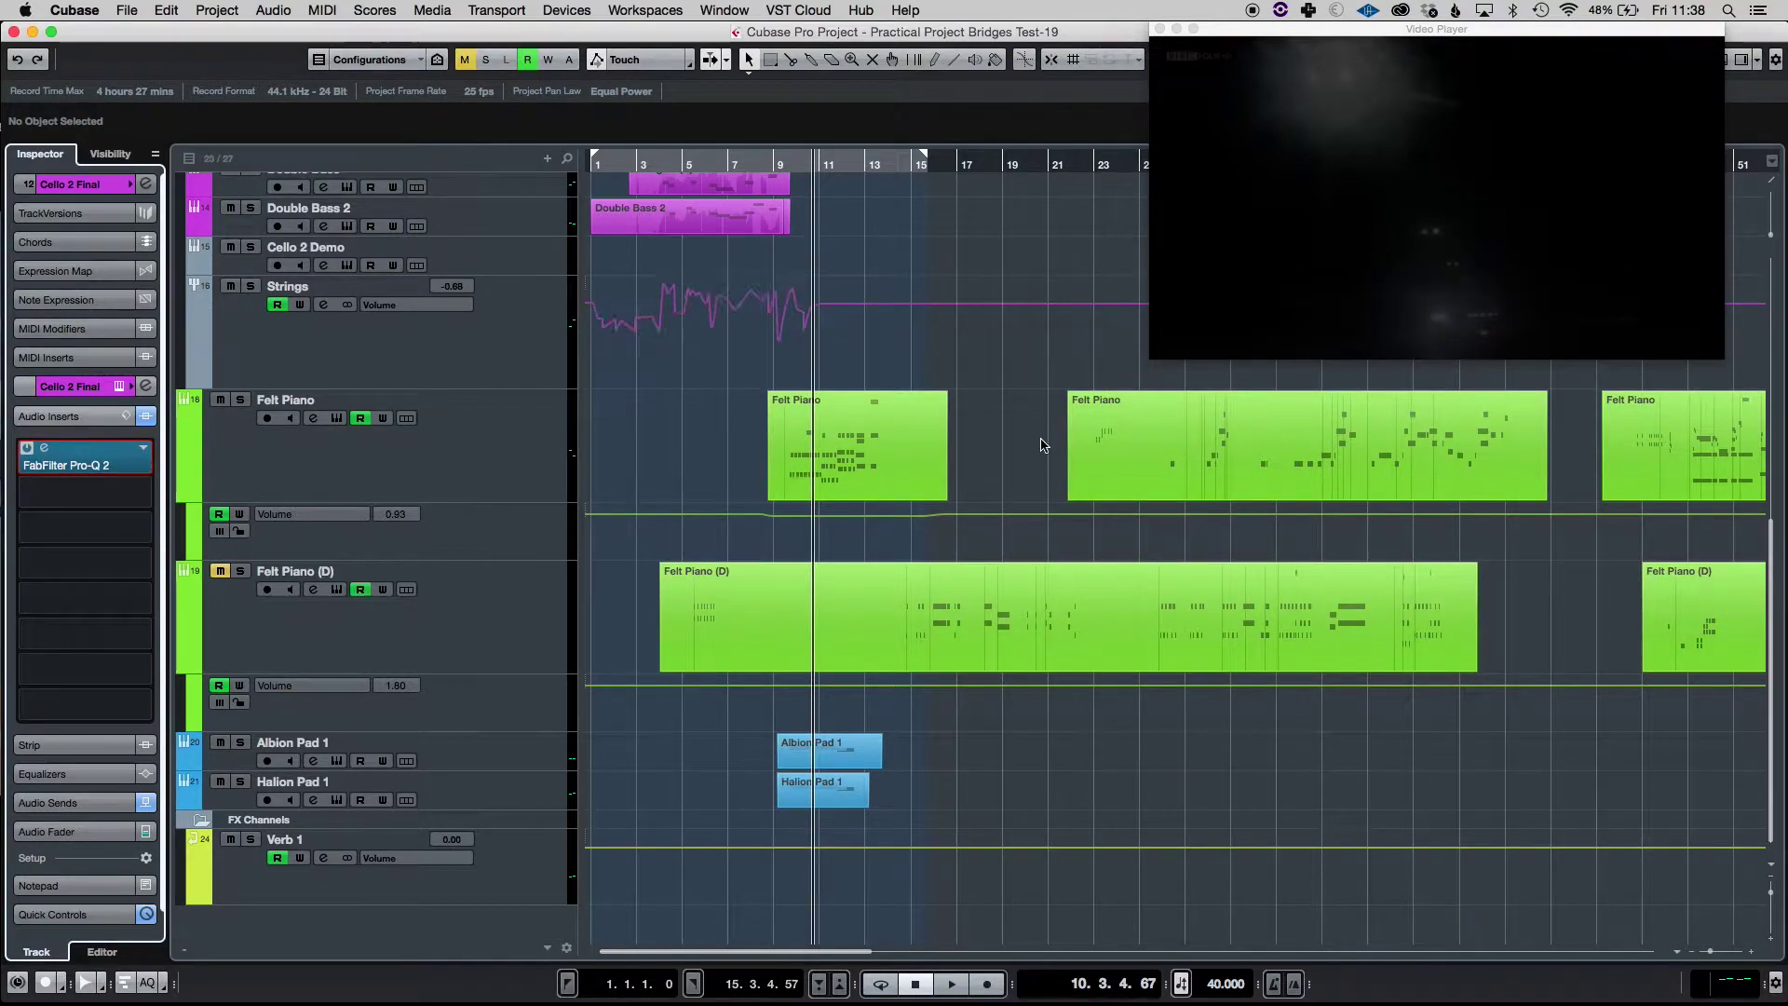
Step: Return the playhead to the cue's start and step through the string tracks from Viola II to Double Bass 2
scroll(1046, 452, up, 10)
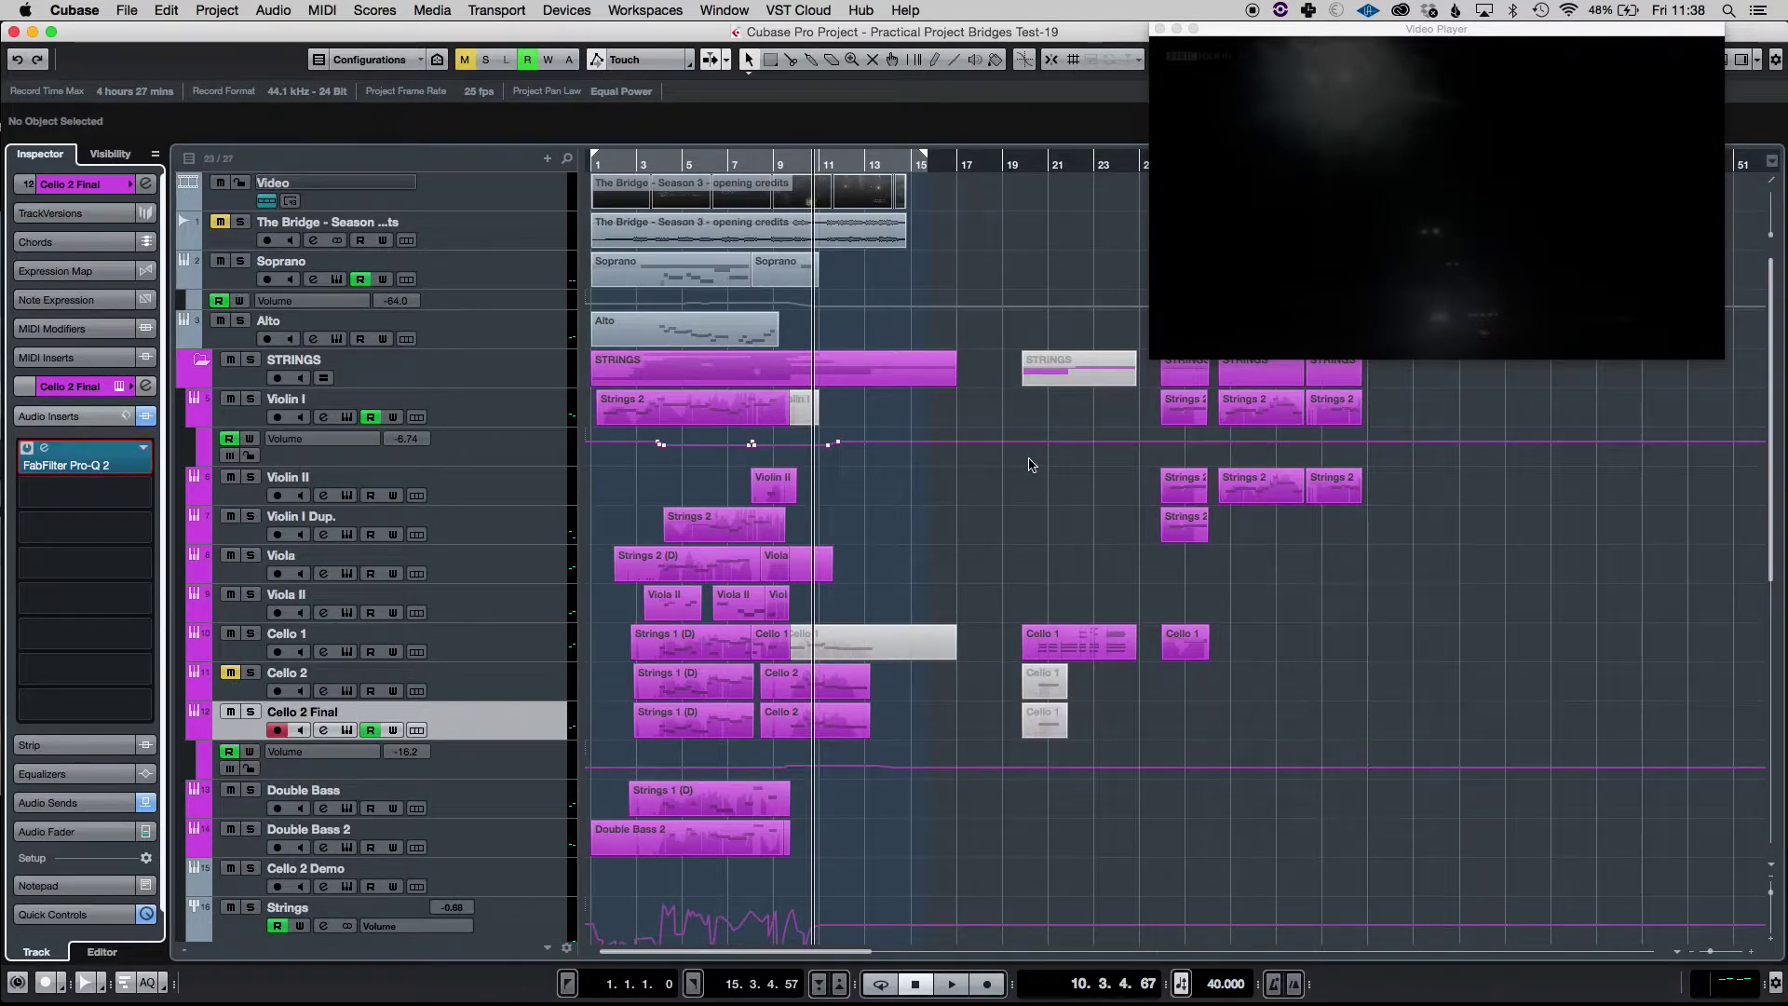
key(h)
key(h)
key(h)
key(h)
key(g)
key(g)
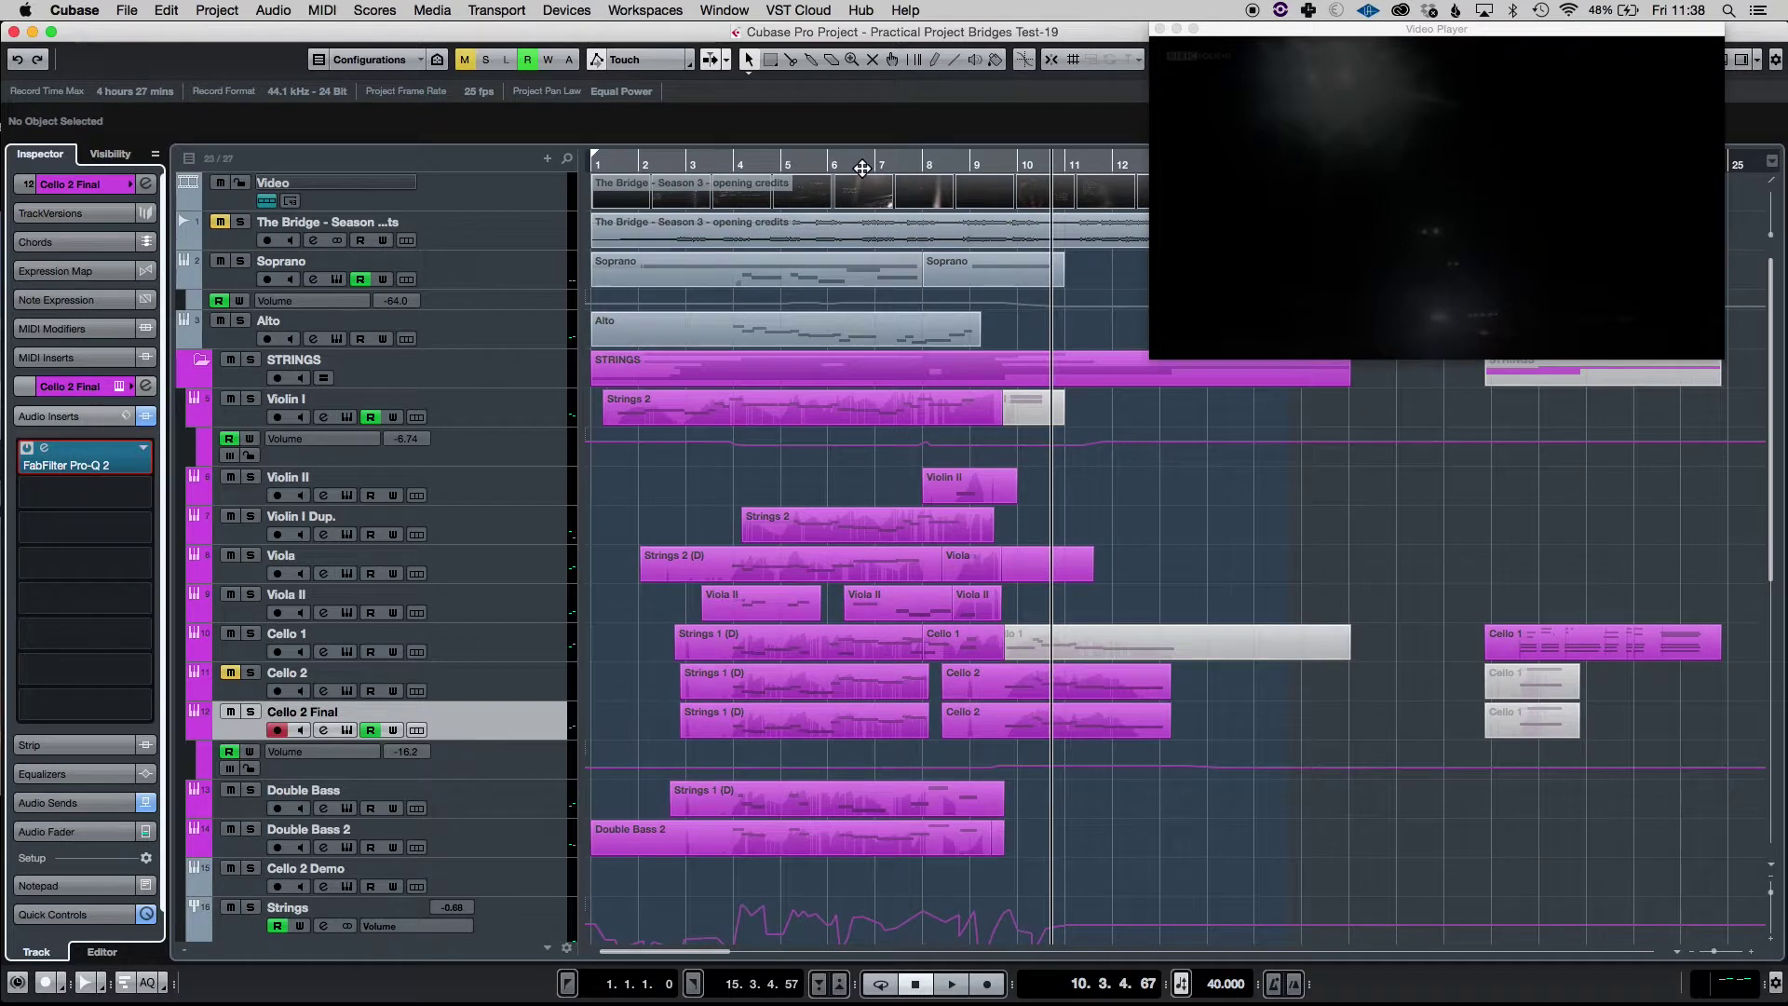
key(KP_Subtract)
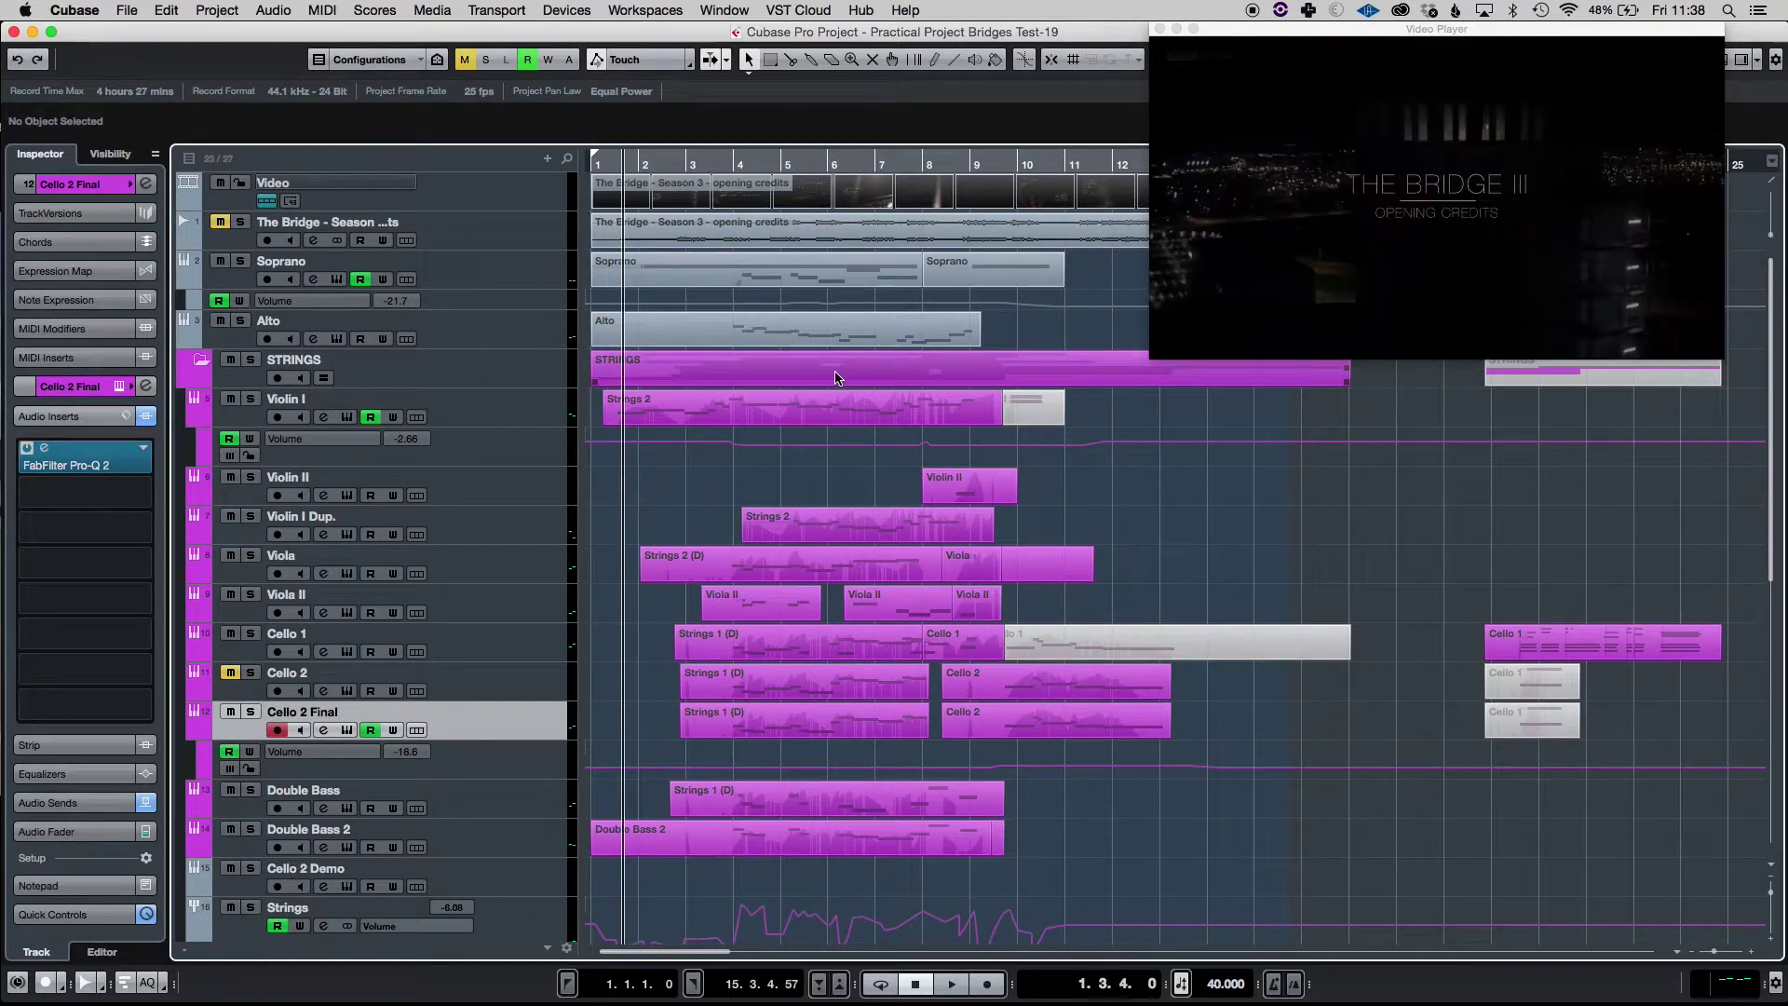
click(500, 501)
click(500, 565)
click(501, 604)
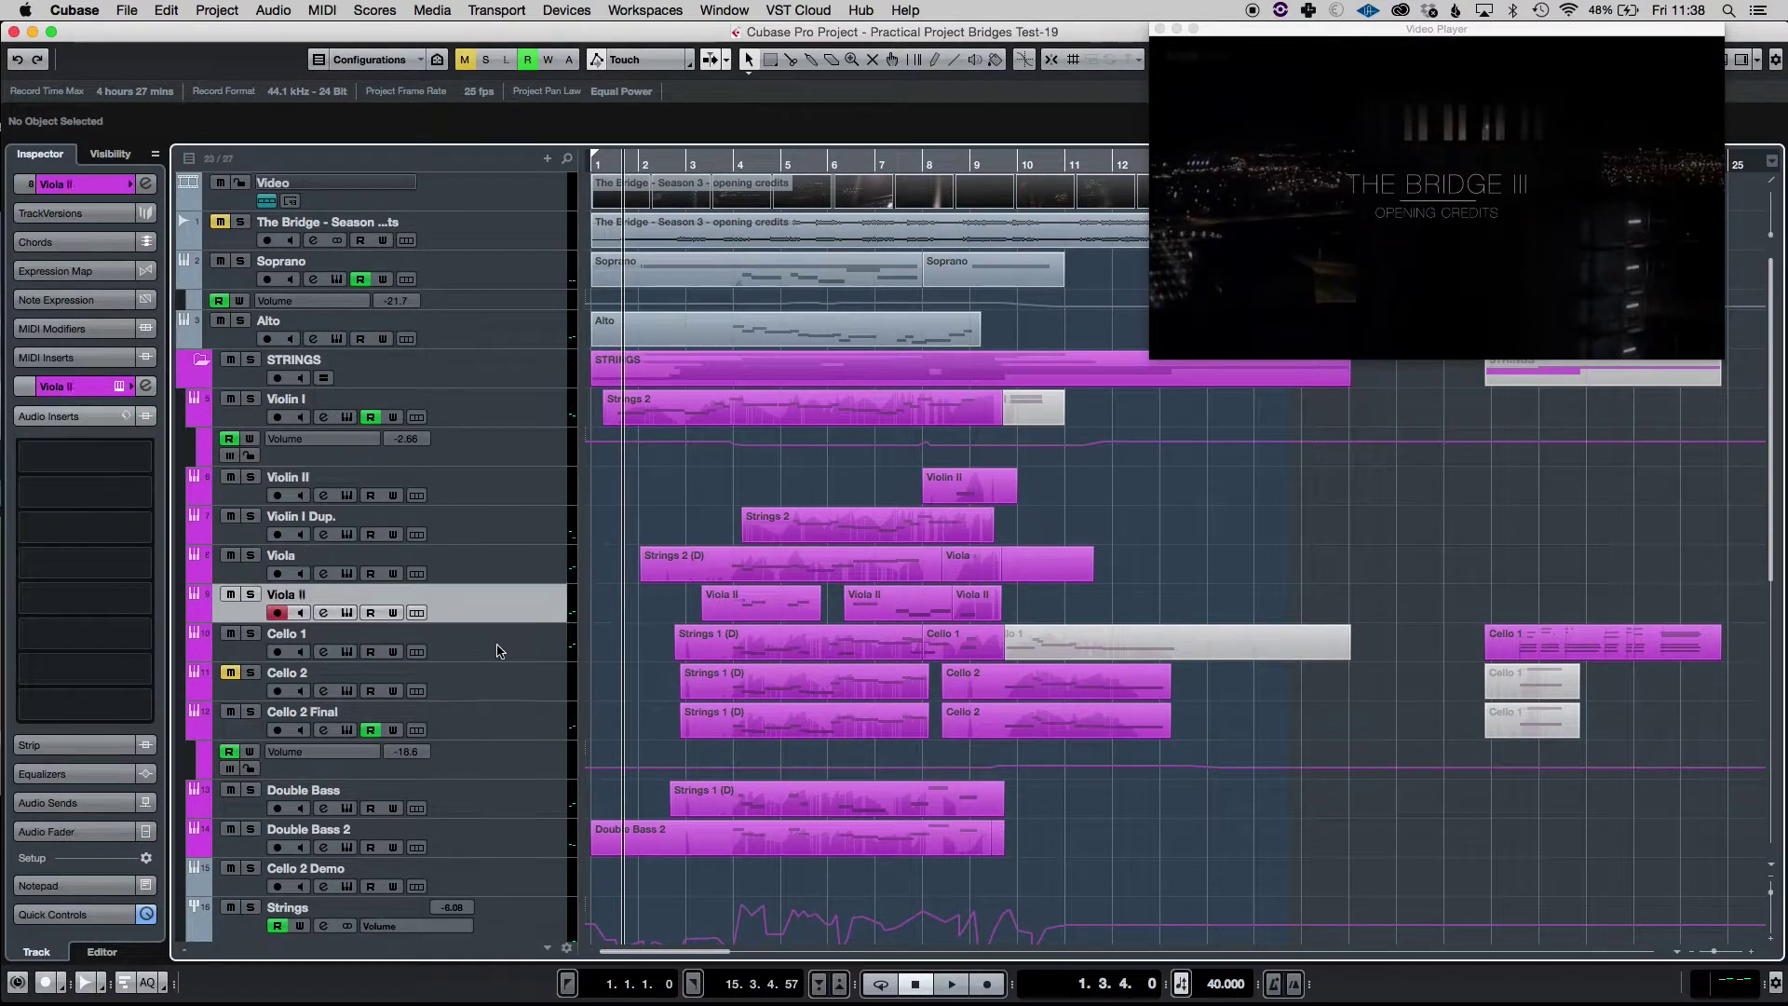
click(501, 651)
click(503, 711)
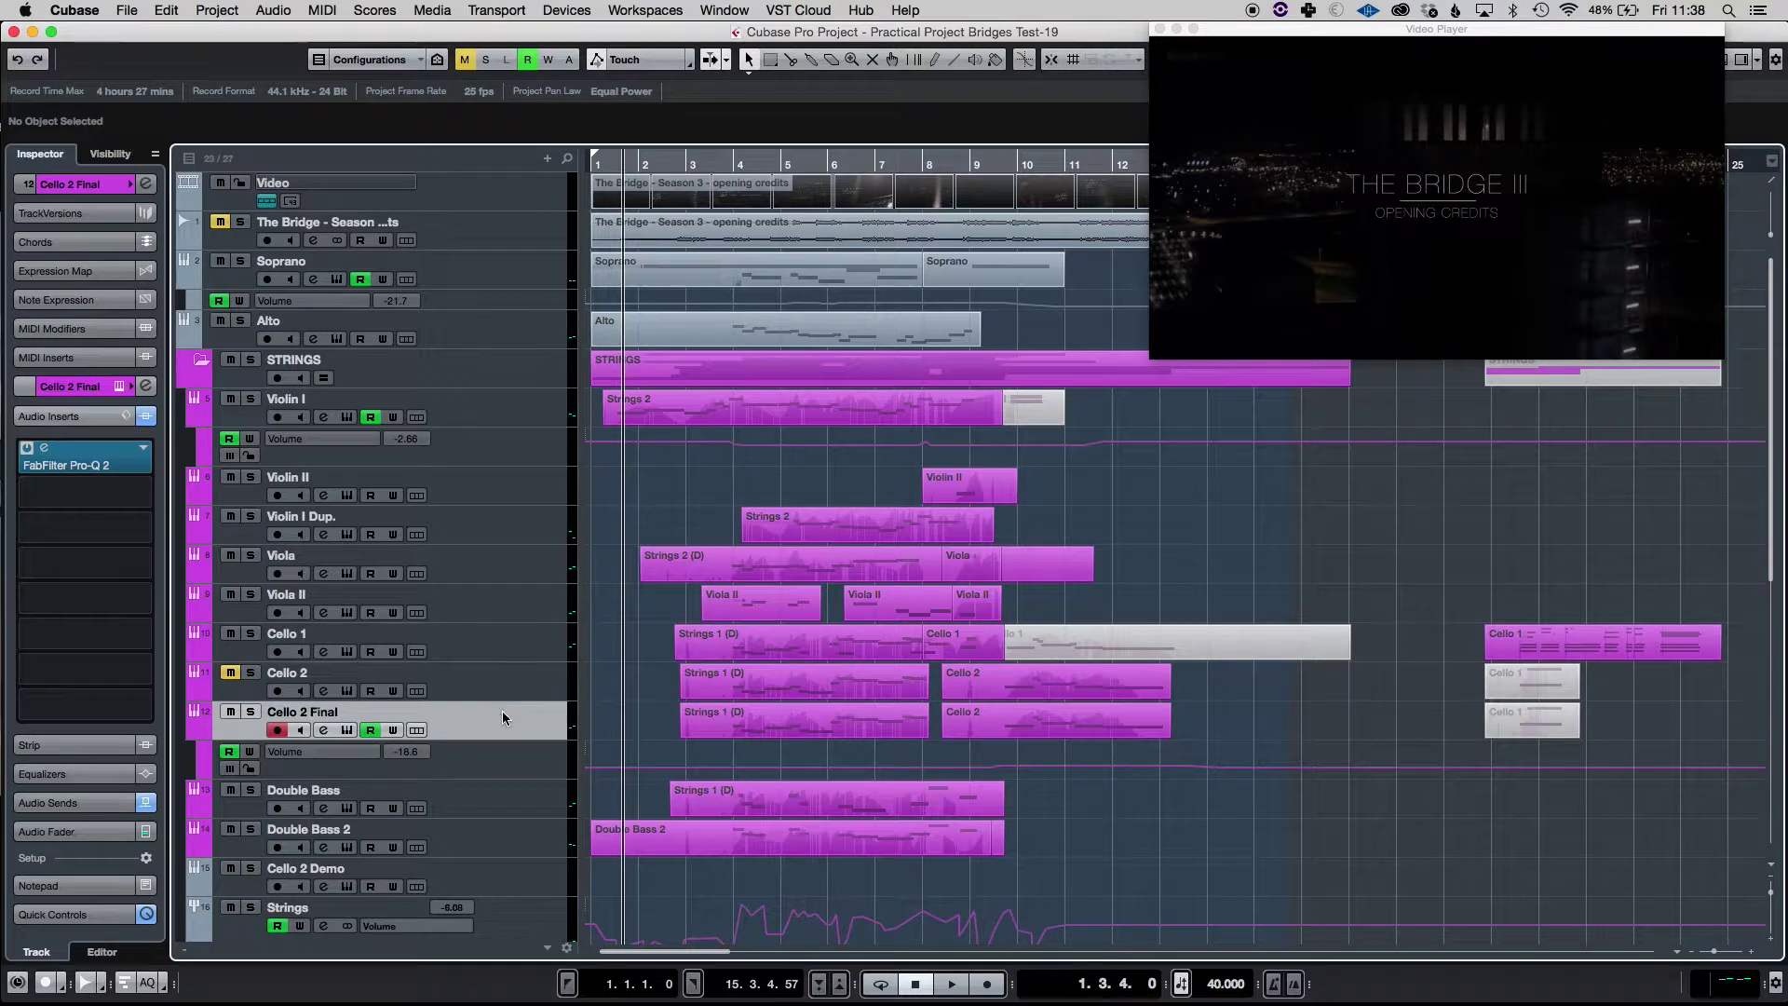
click(512, 794)
click(519, 838)
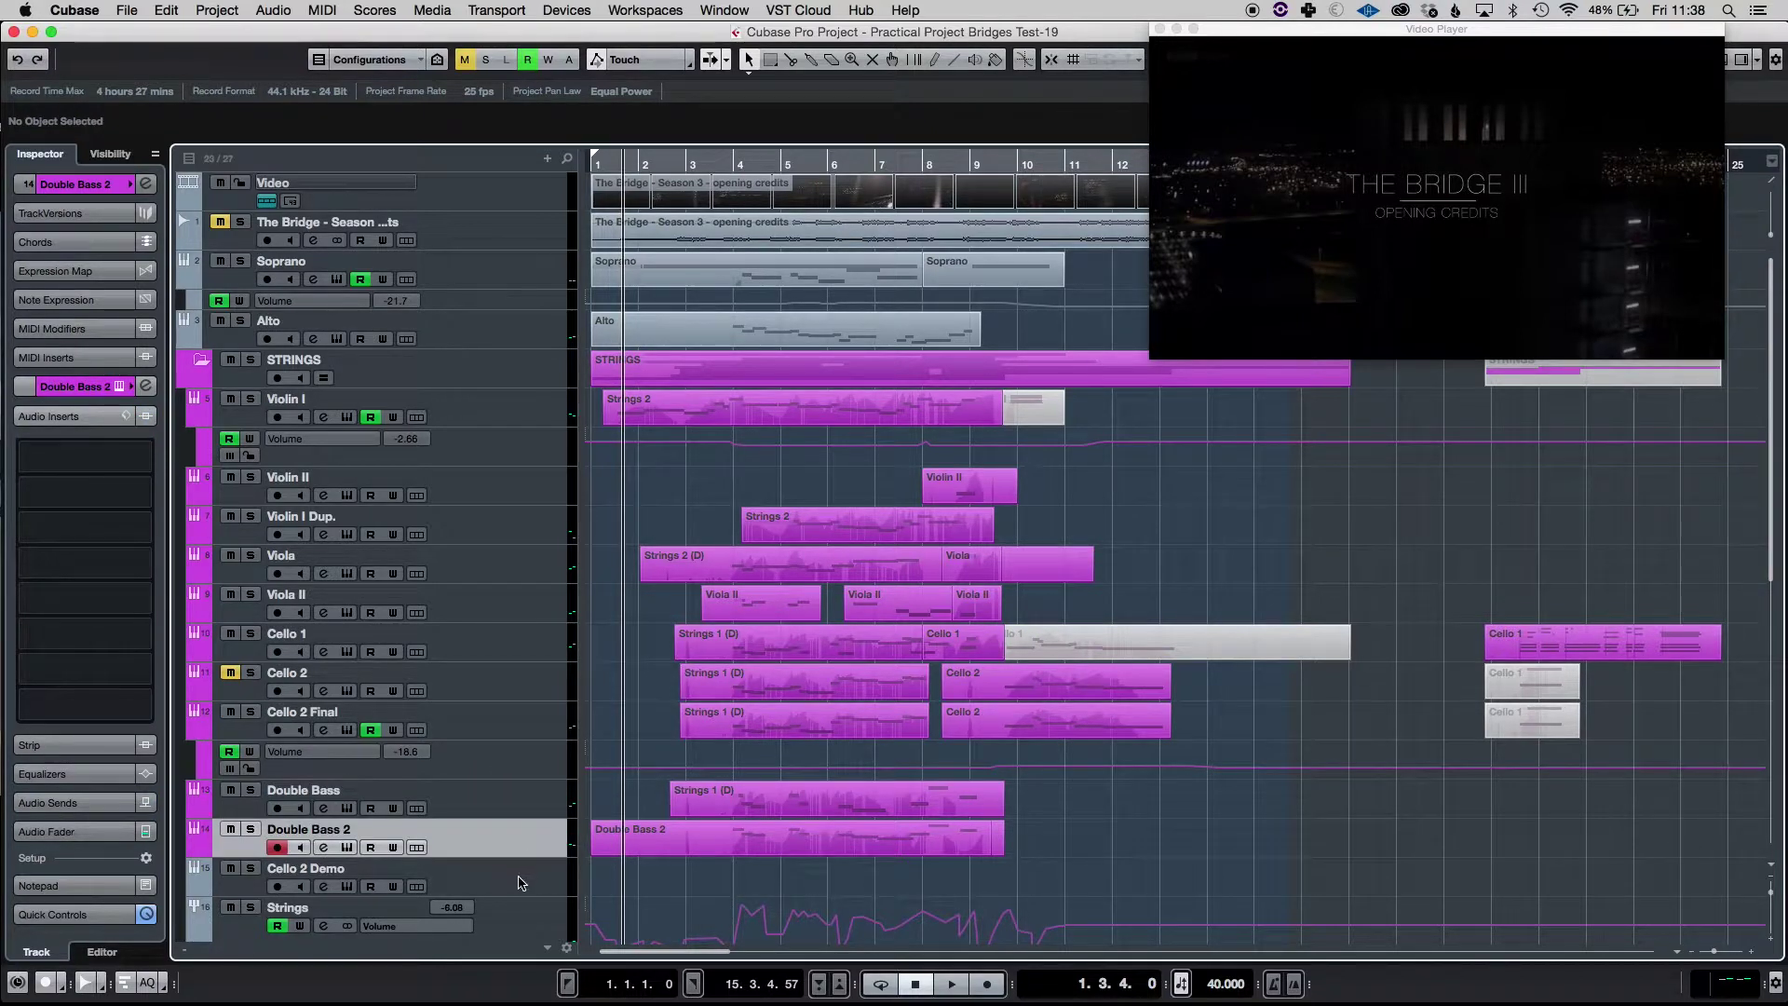
Step: Open the MixConsole with F3, hide the video player with F8, enlarge the mixer, then close it
key(F3)
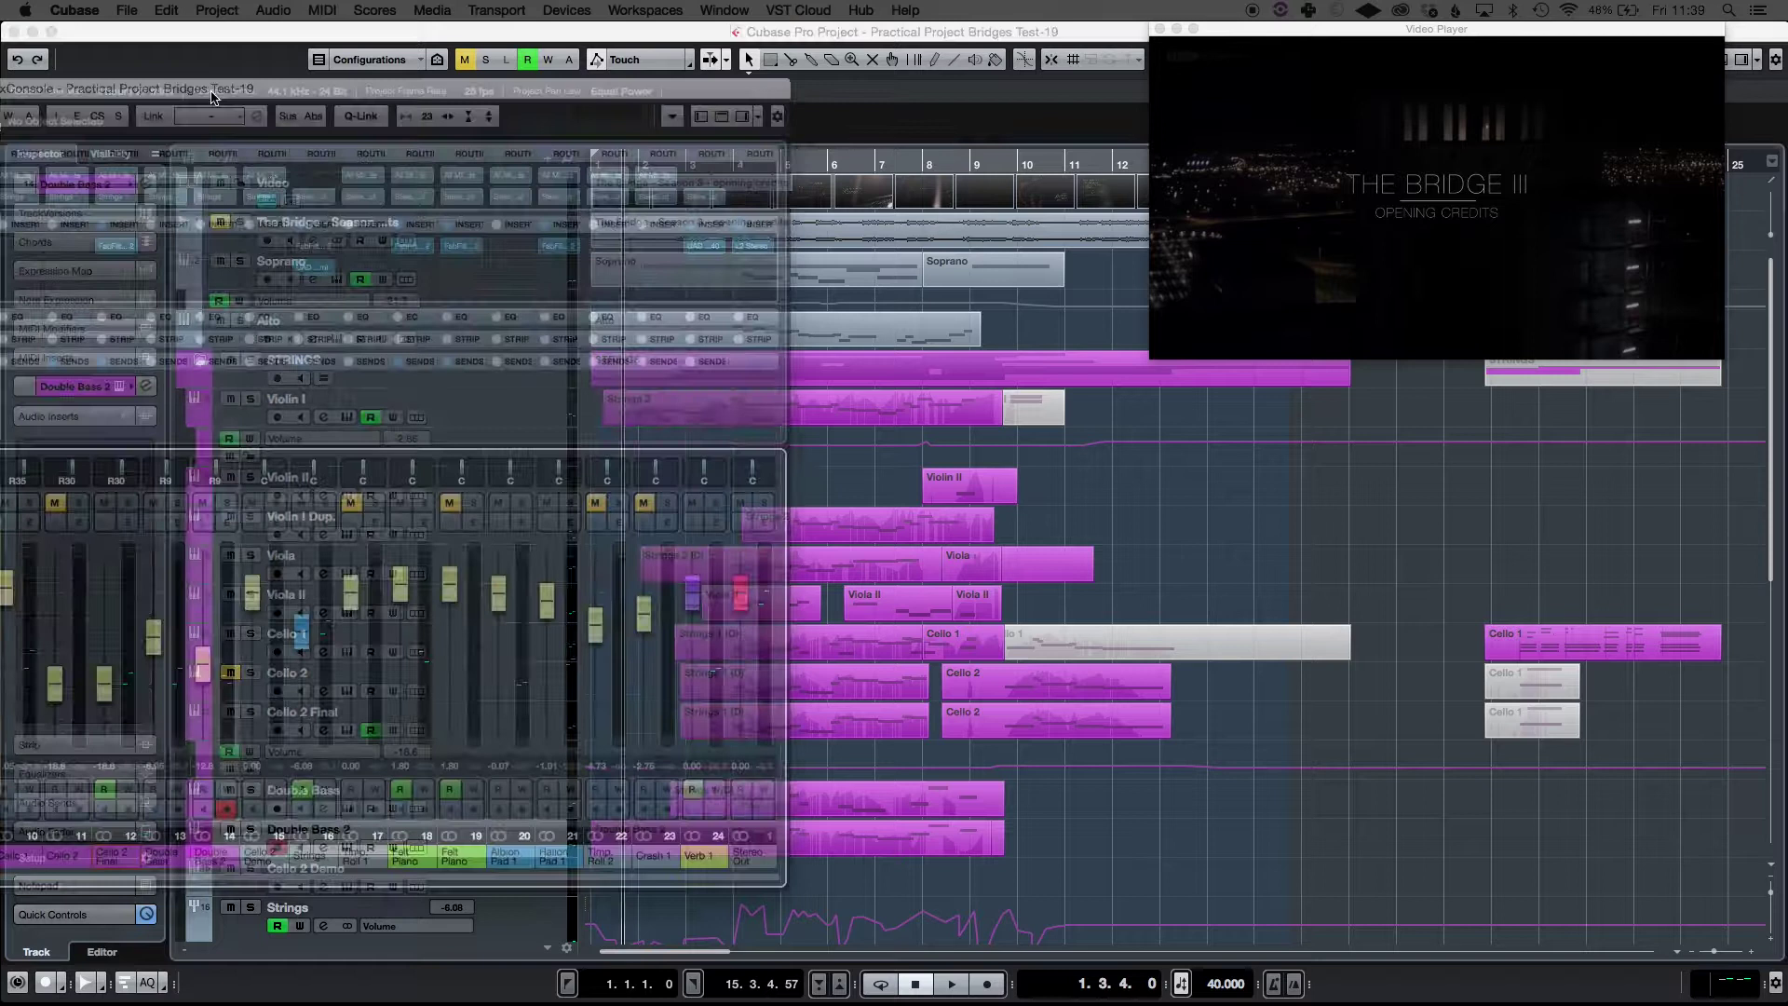
drag(624, 95, 603, 37)
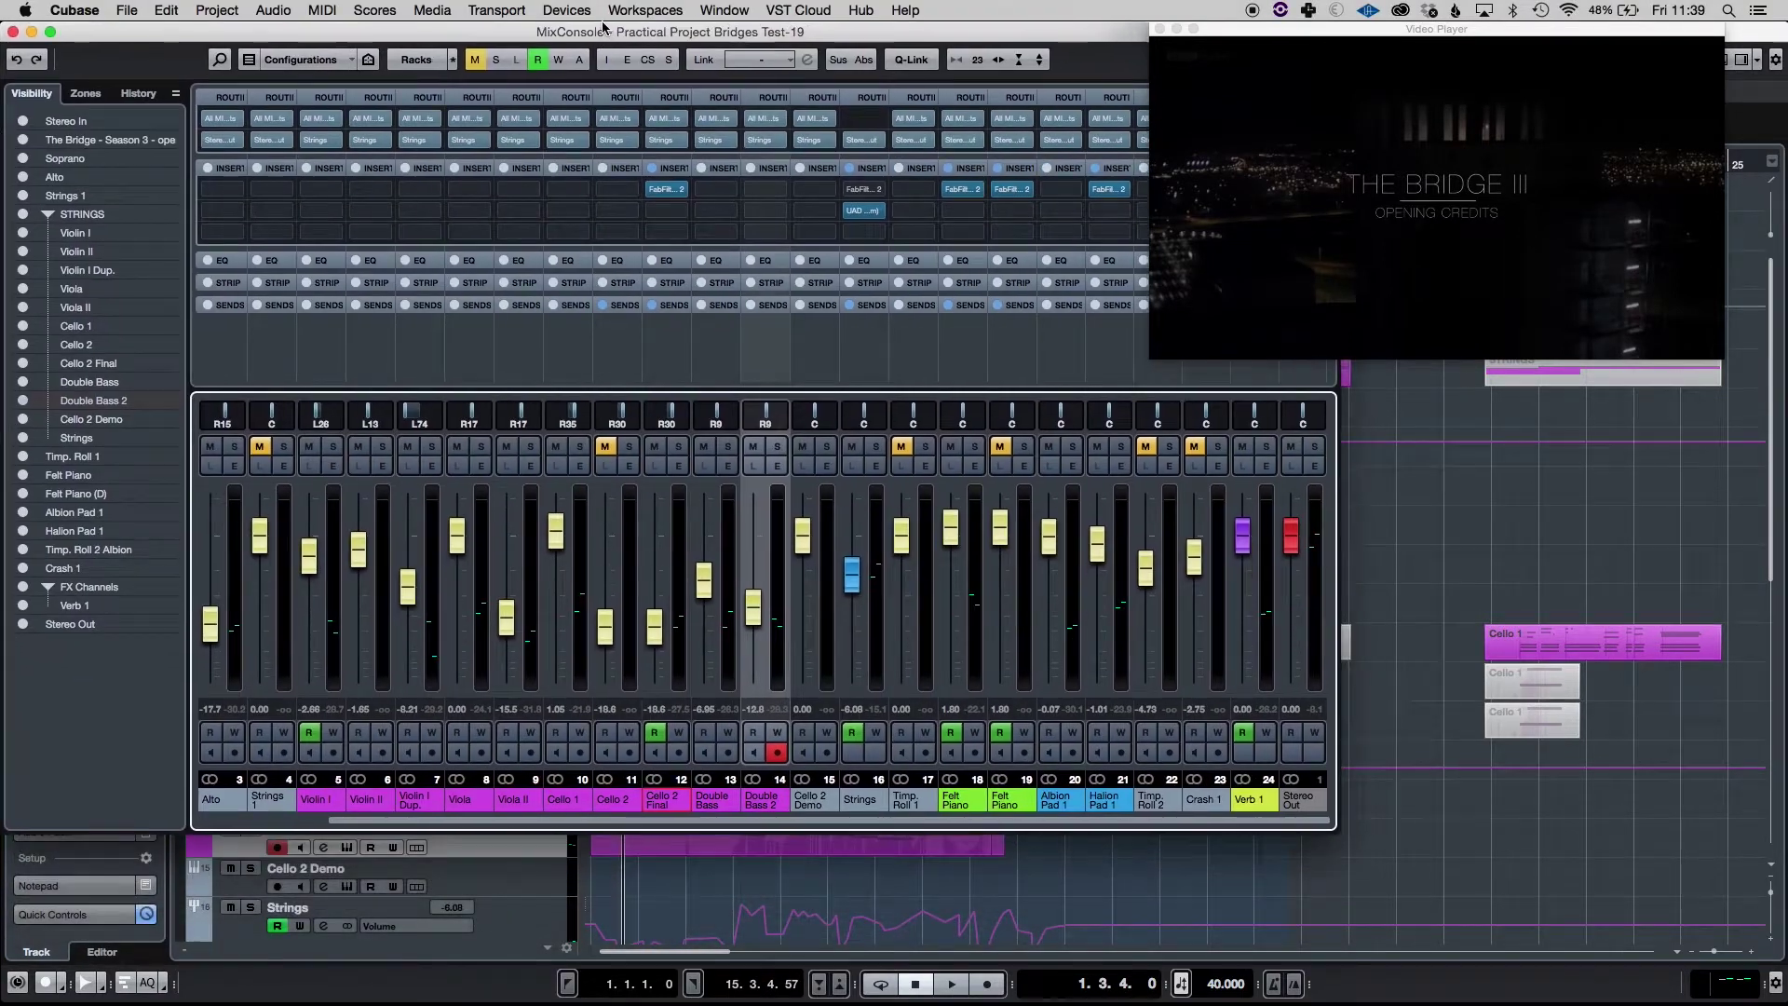
key(F8)
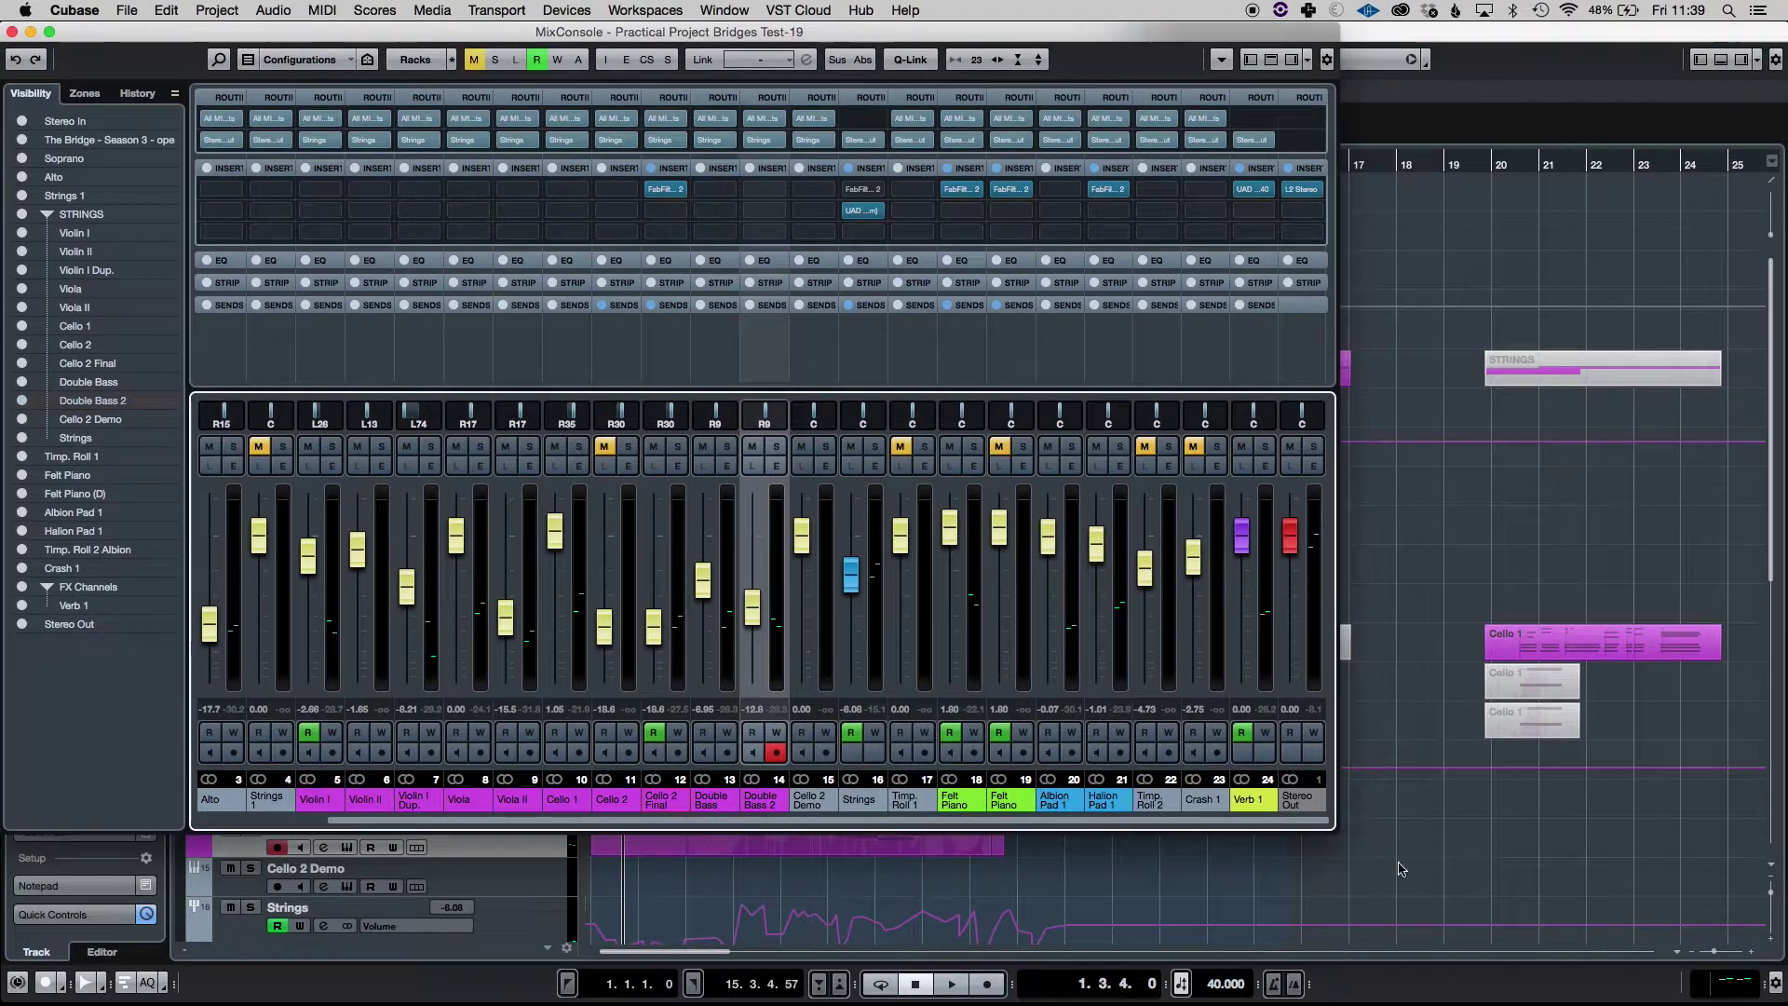
drag(1332, 839, 1782, 999)
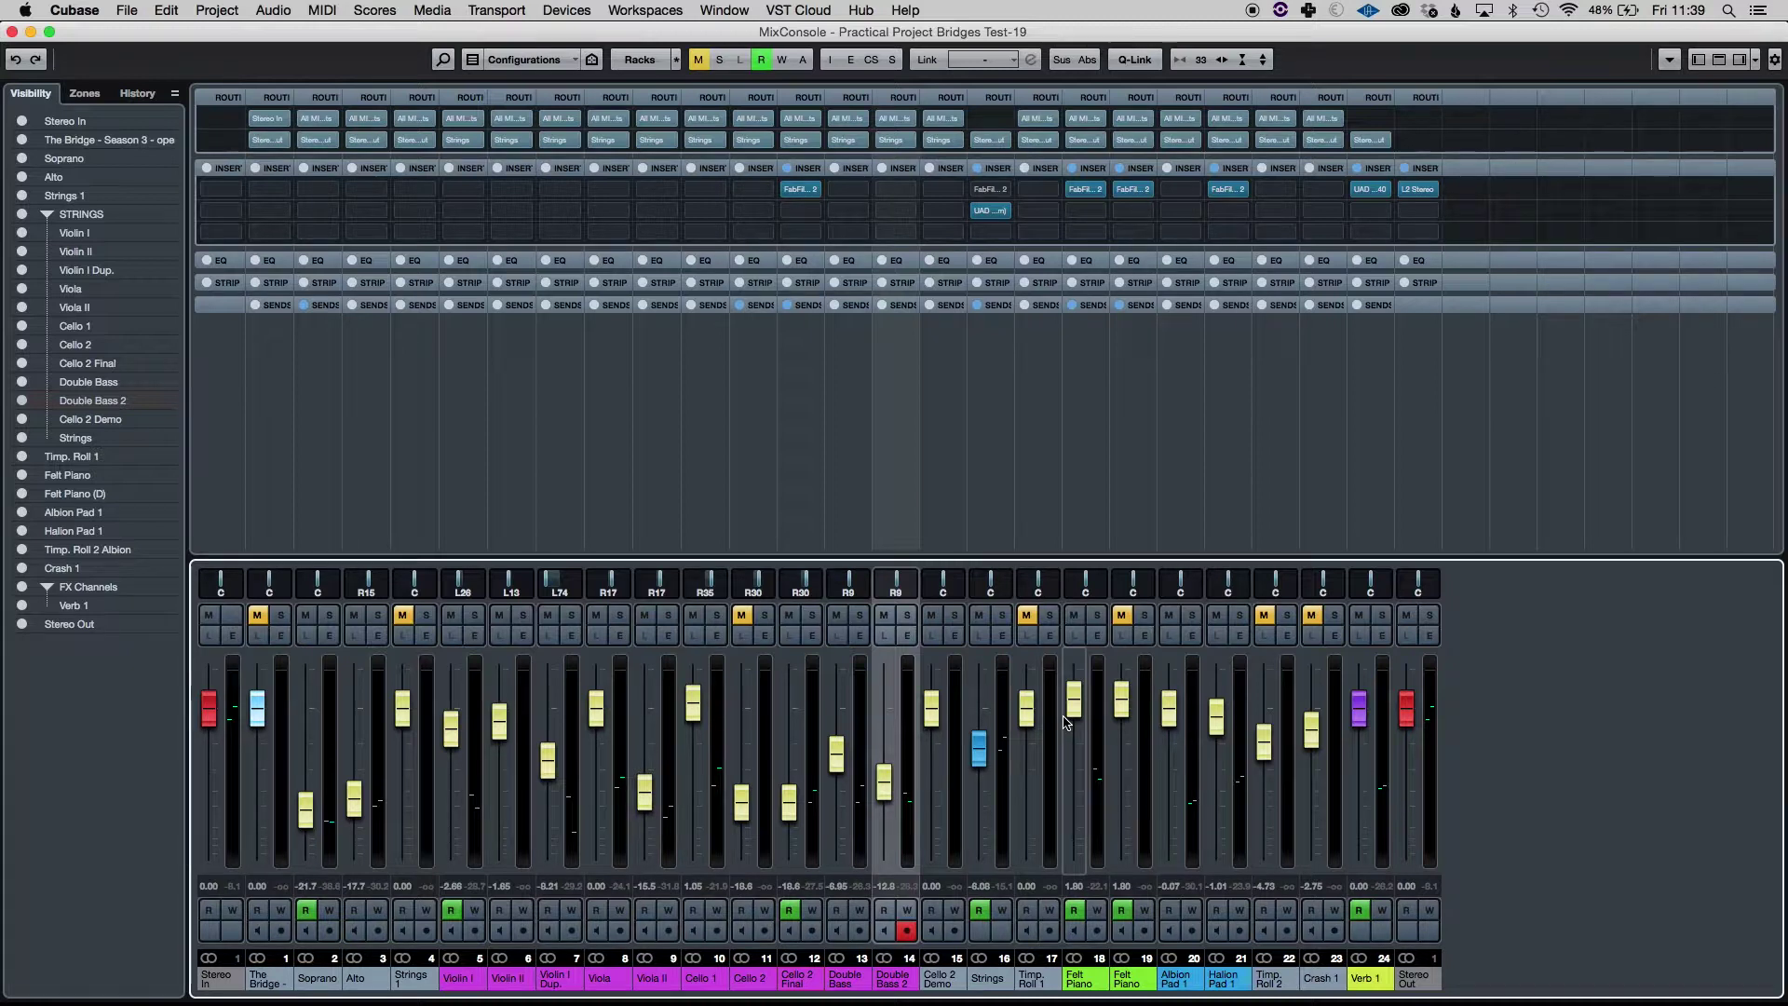
click(12, 31)
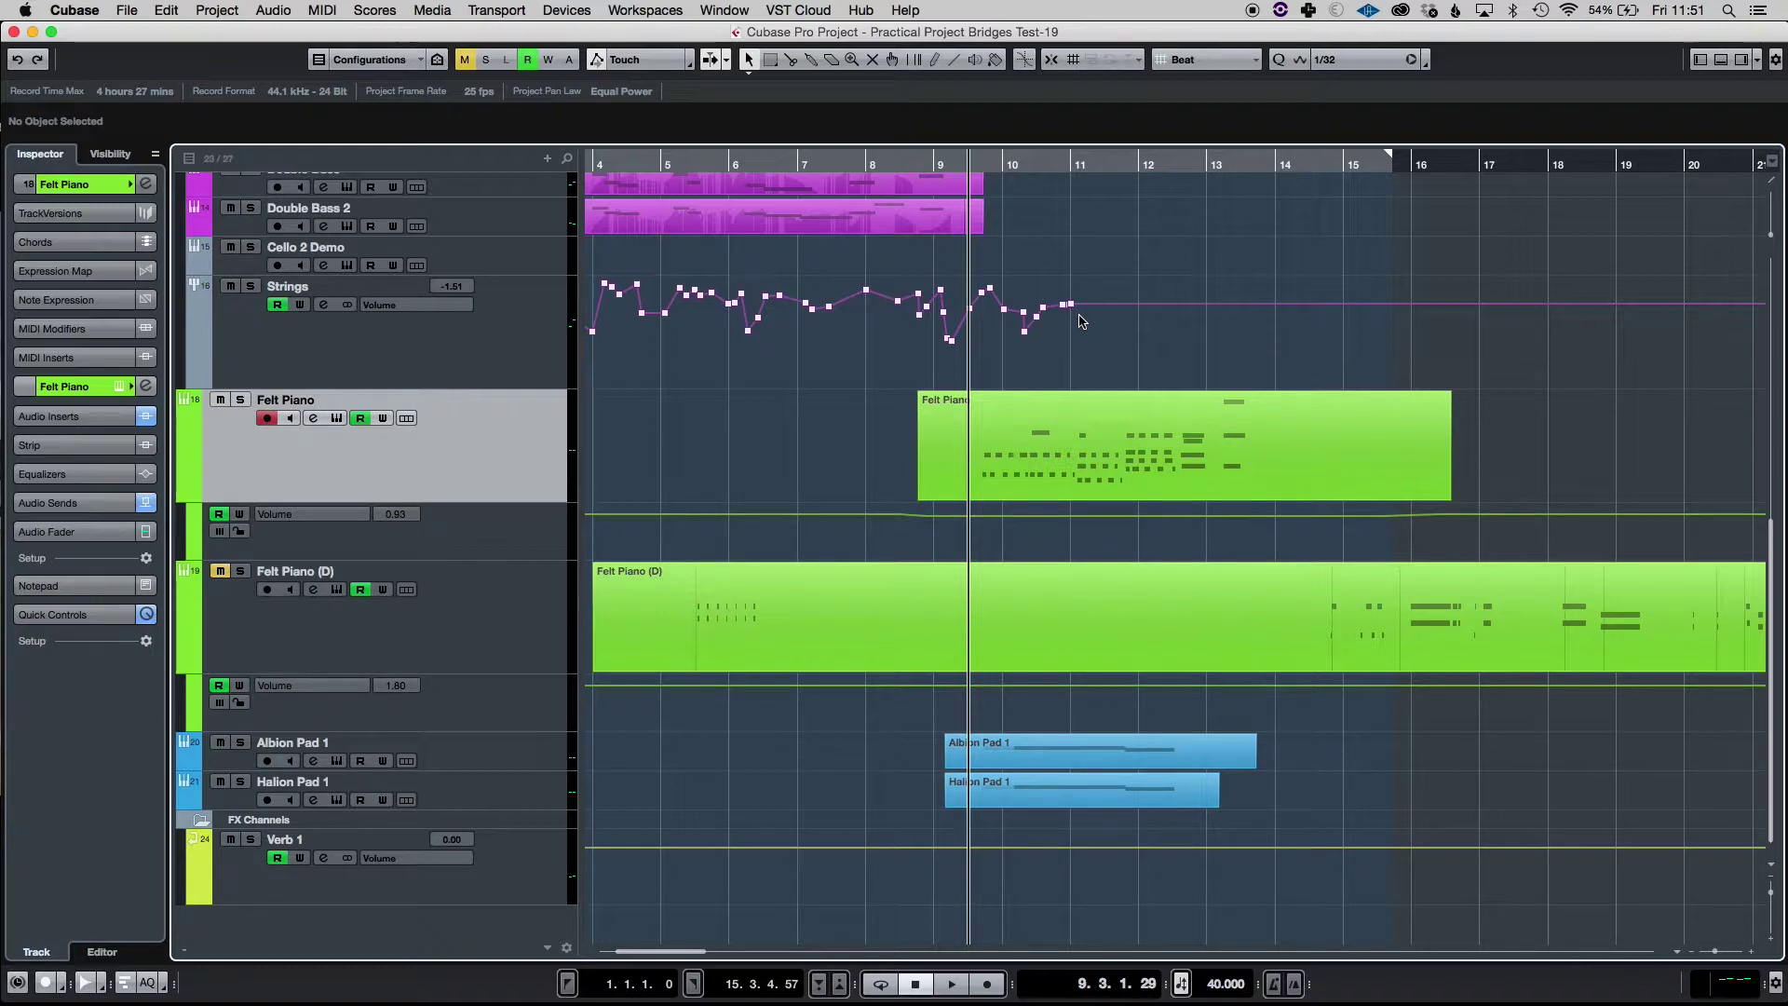
click(56, 416)
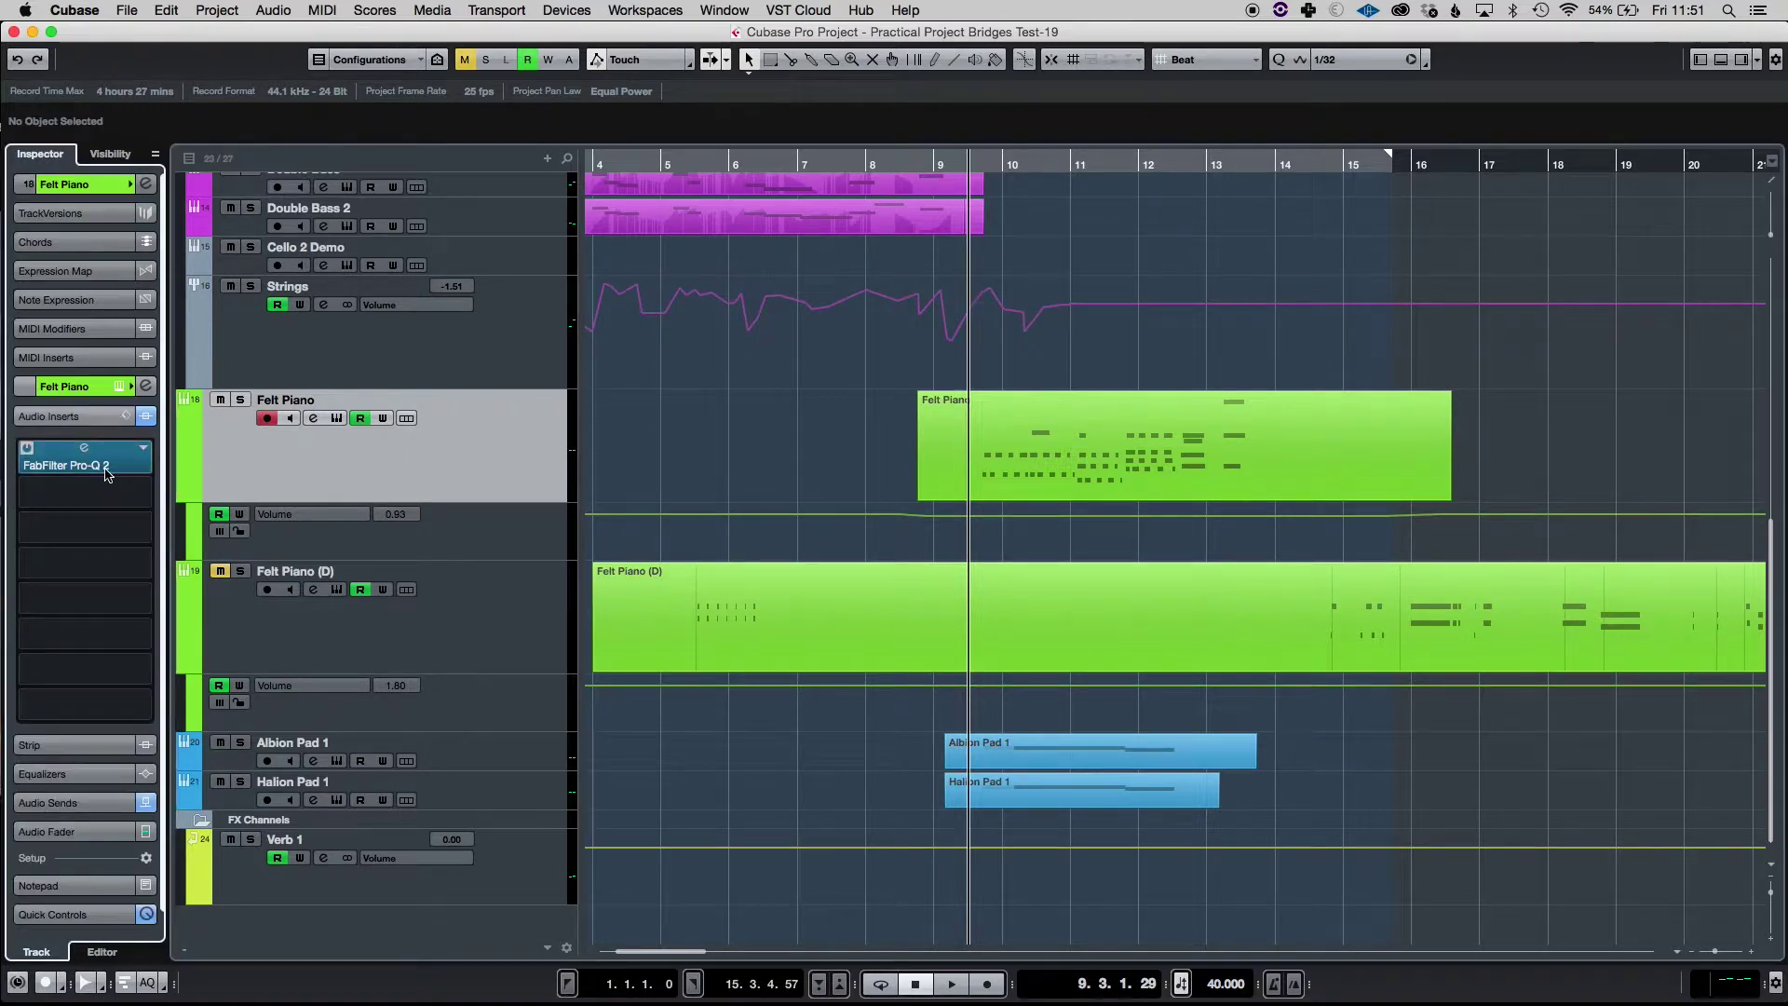
click(102, 467)
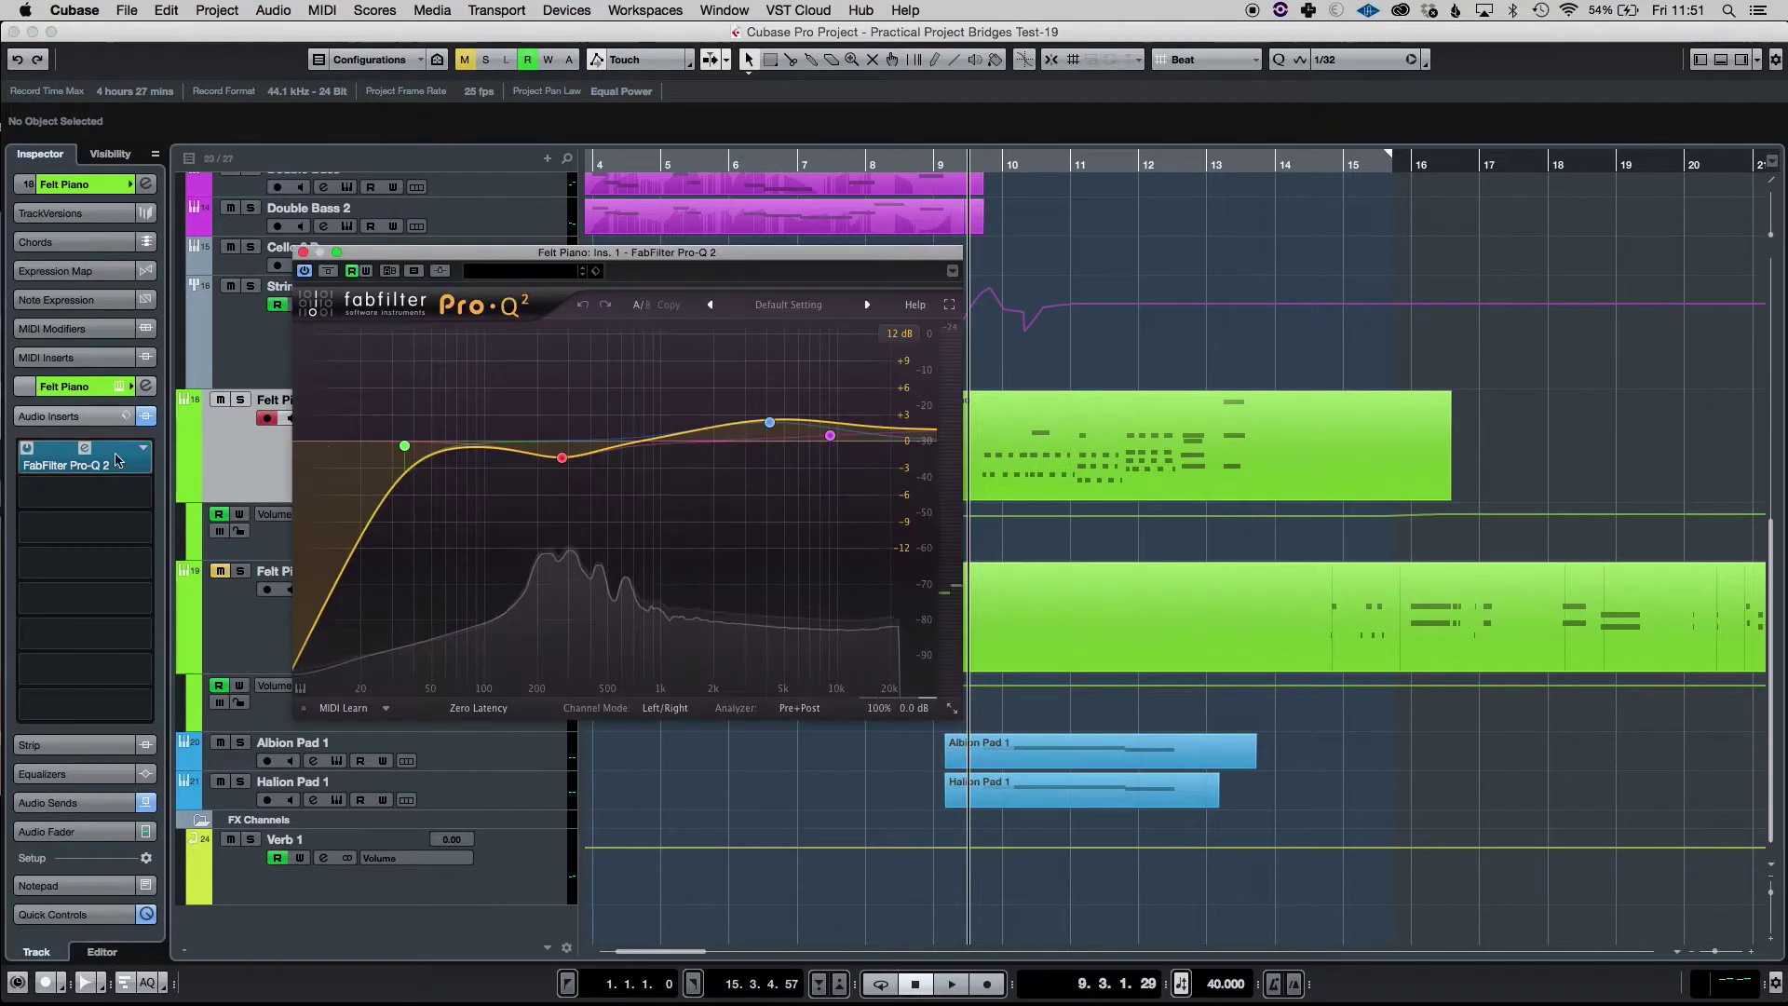
click(303, 252)
click(503, 750)
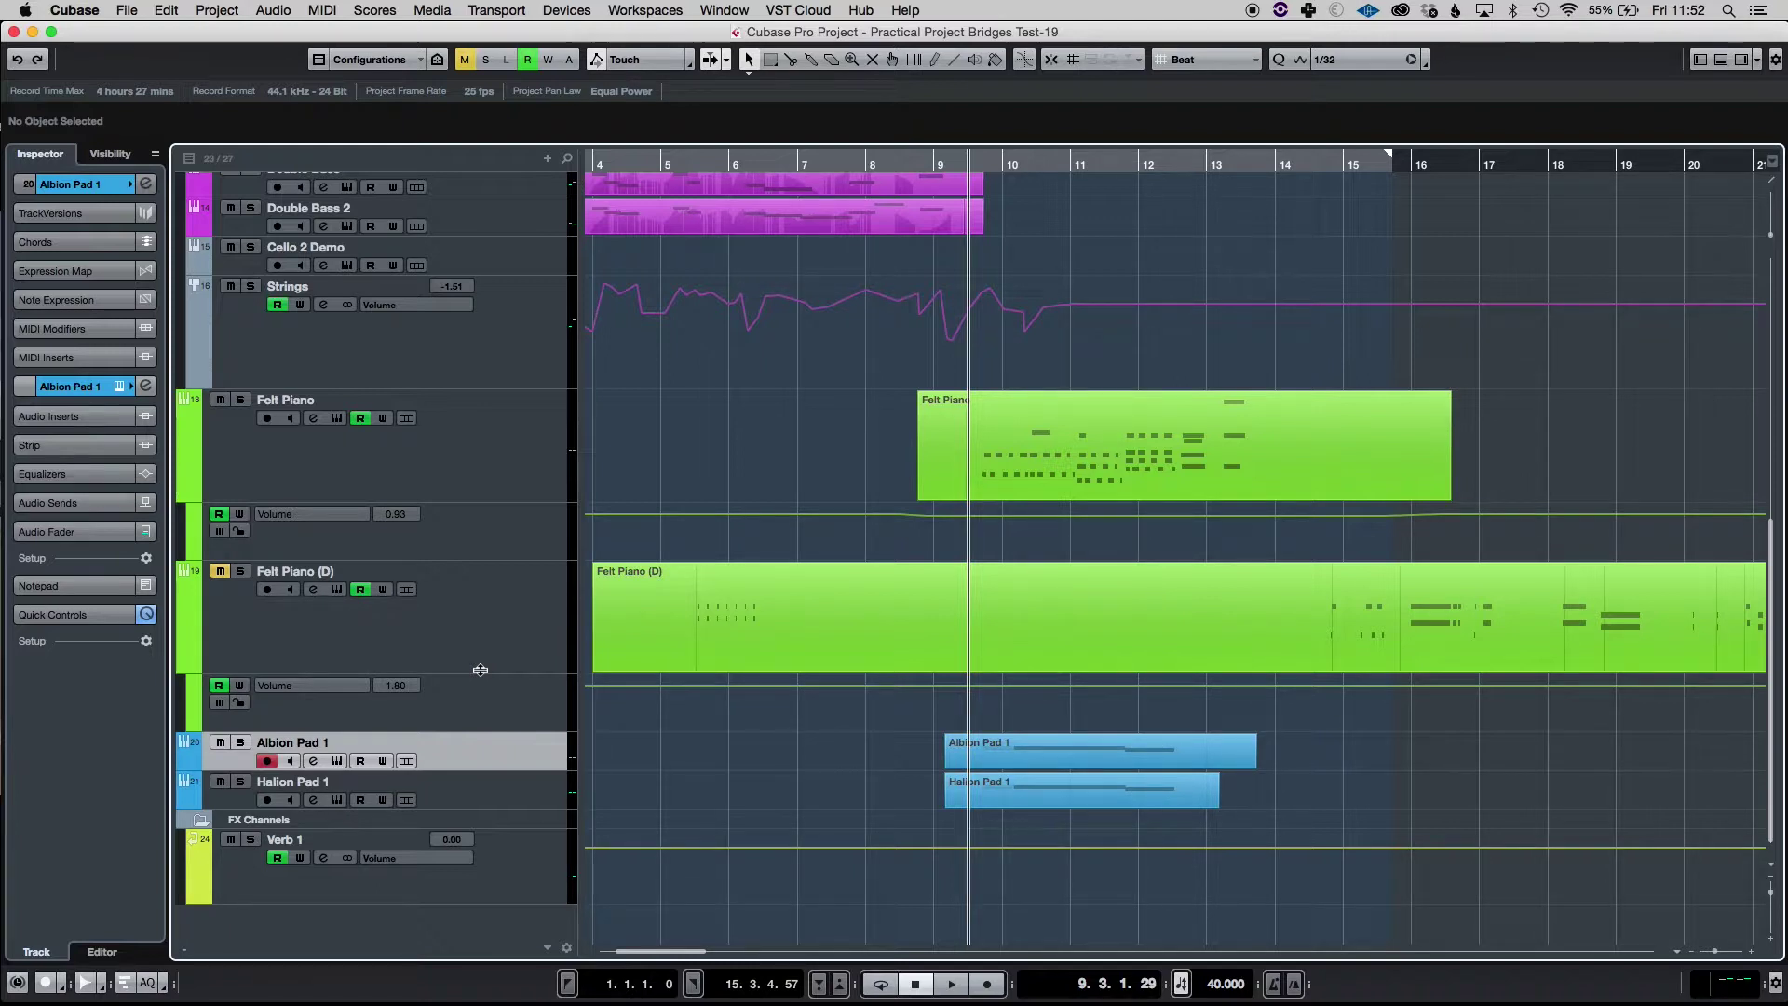
click(481, 802)
click(56, 416)
click(84, 448)
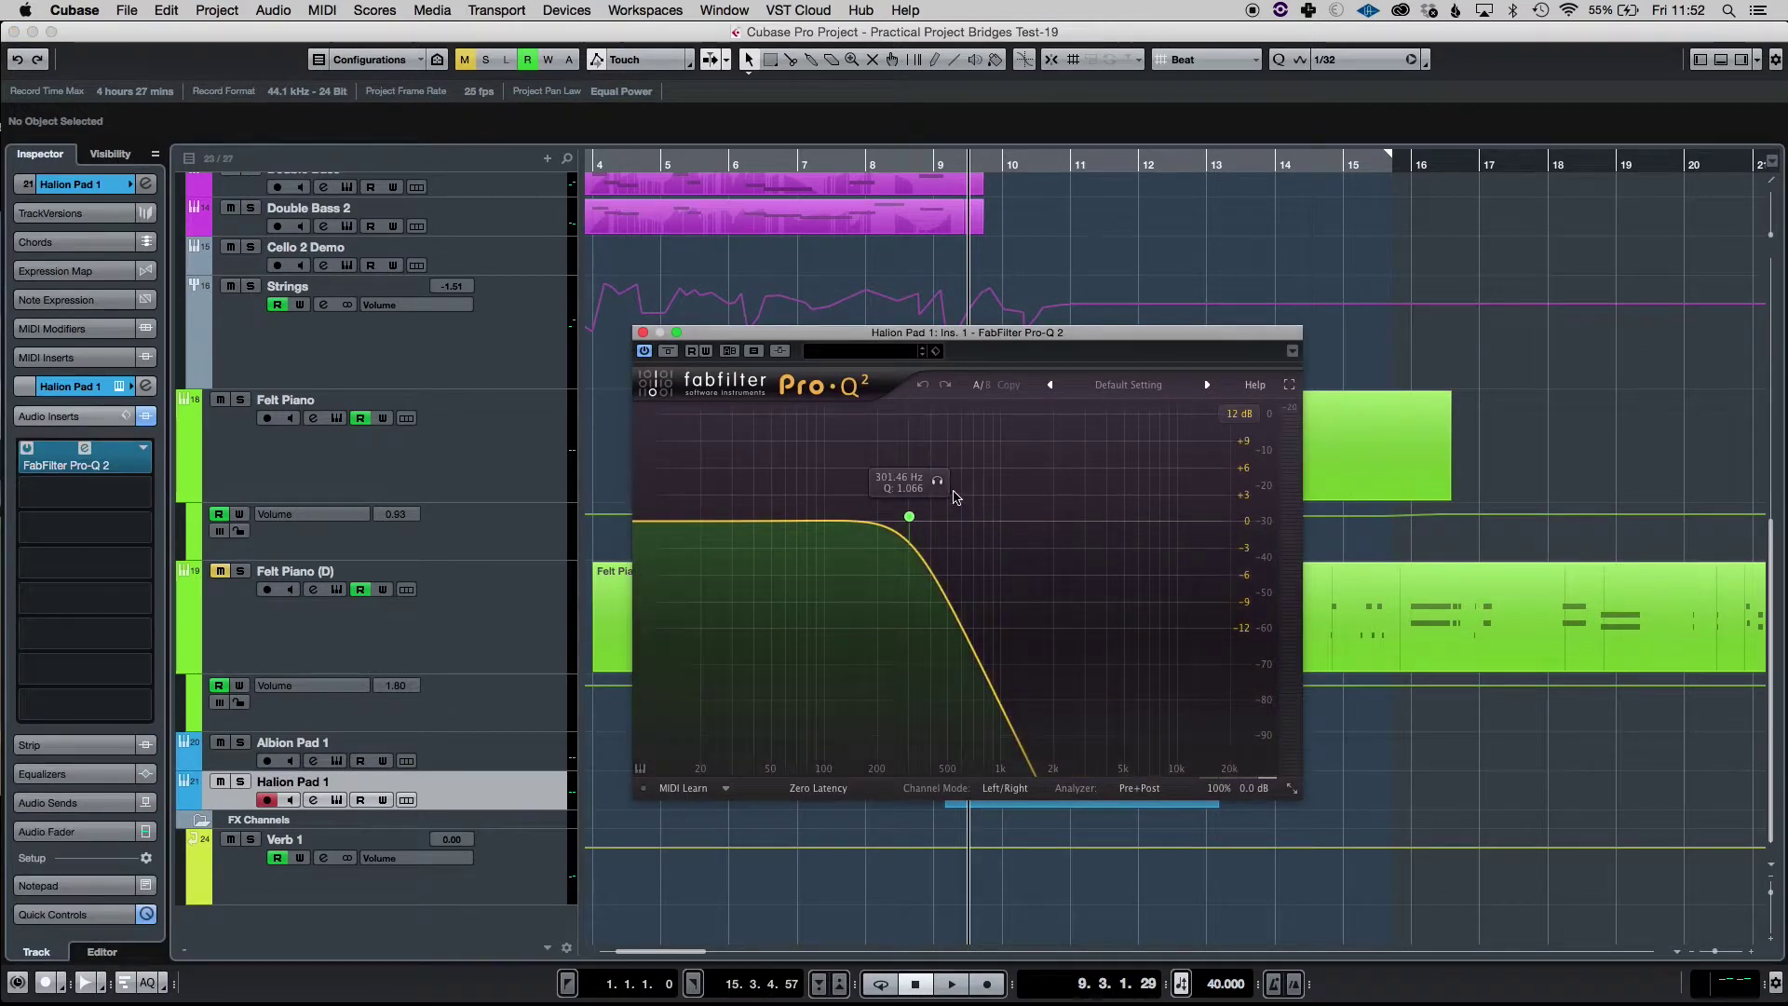
click(643, 333)
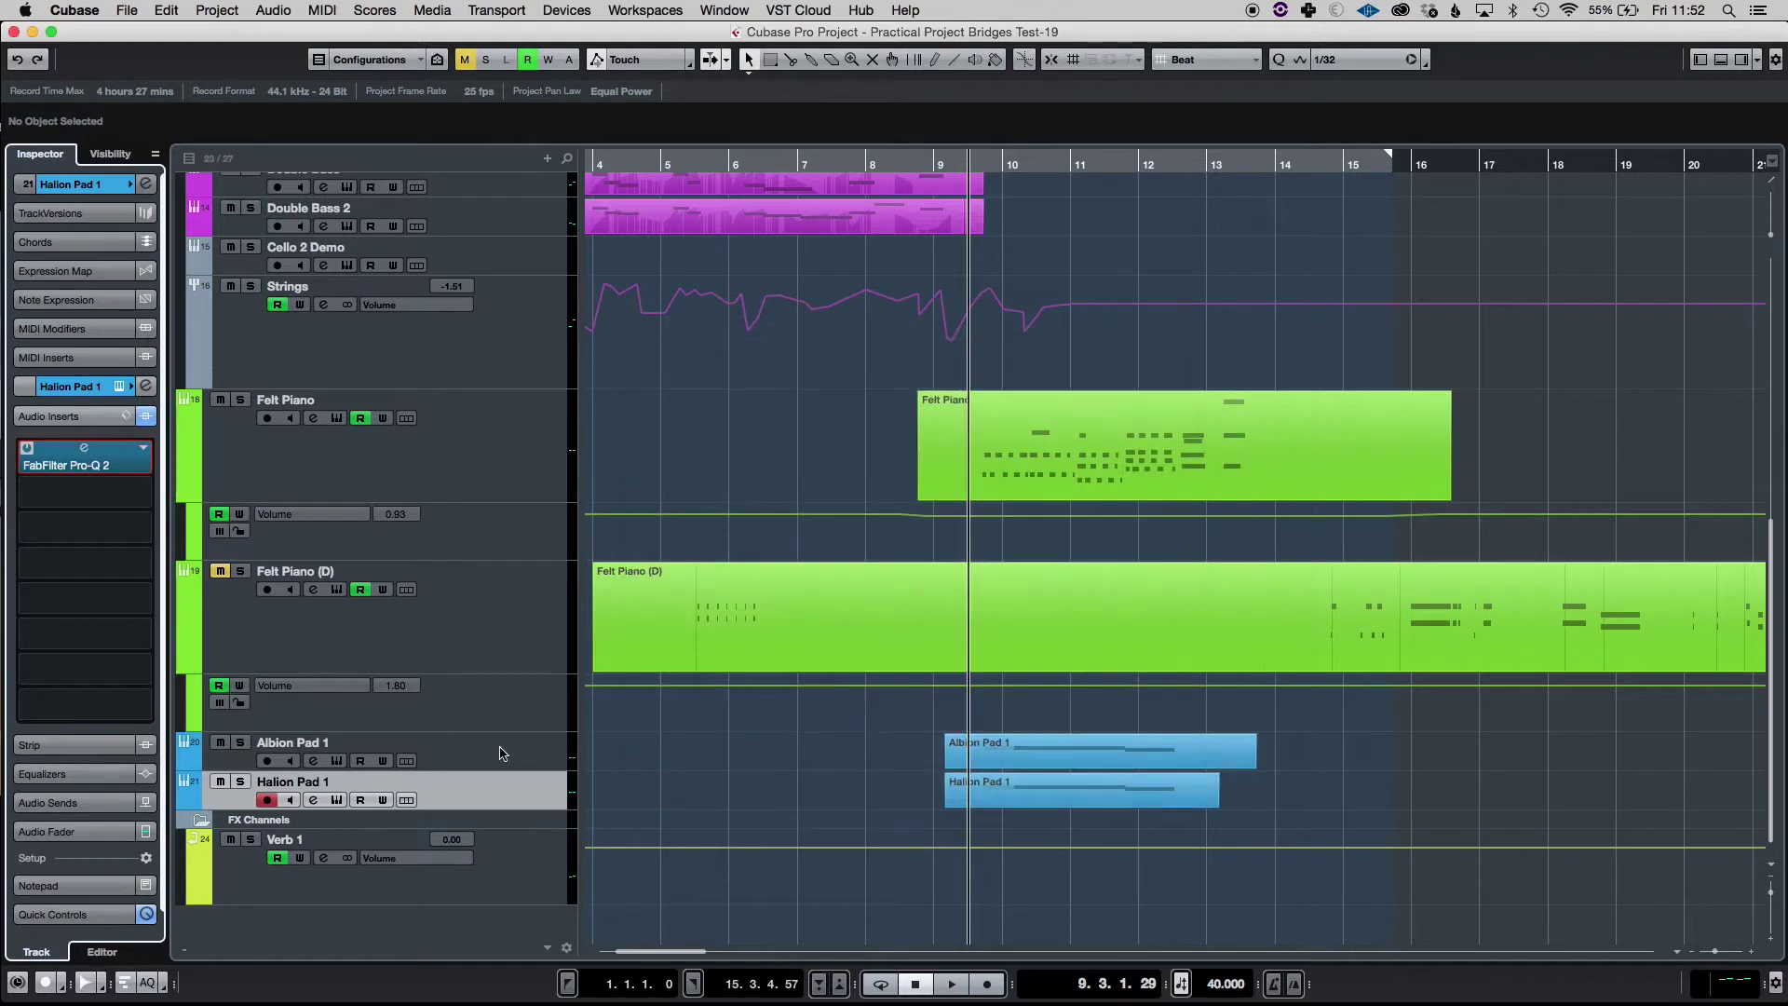
click(503, 759)
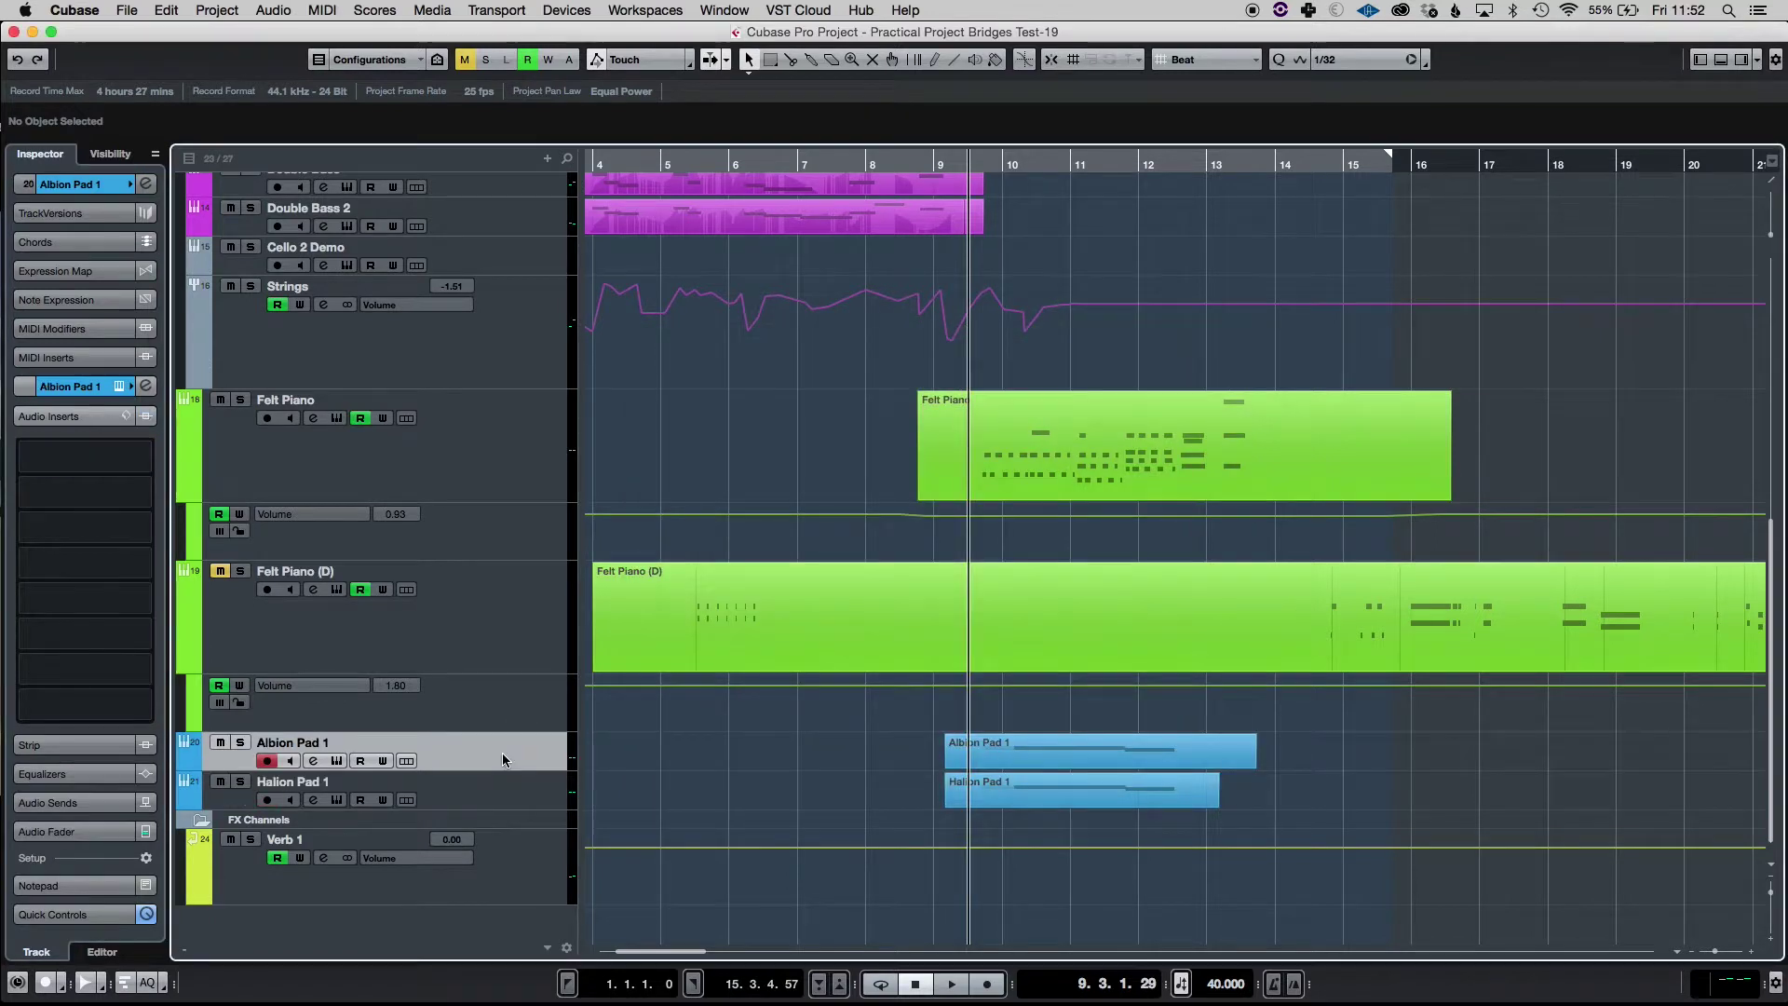
click(118, 386)
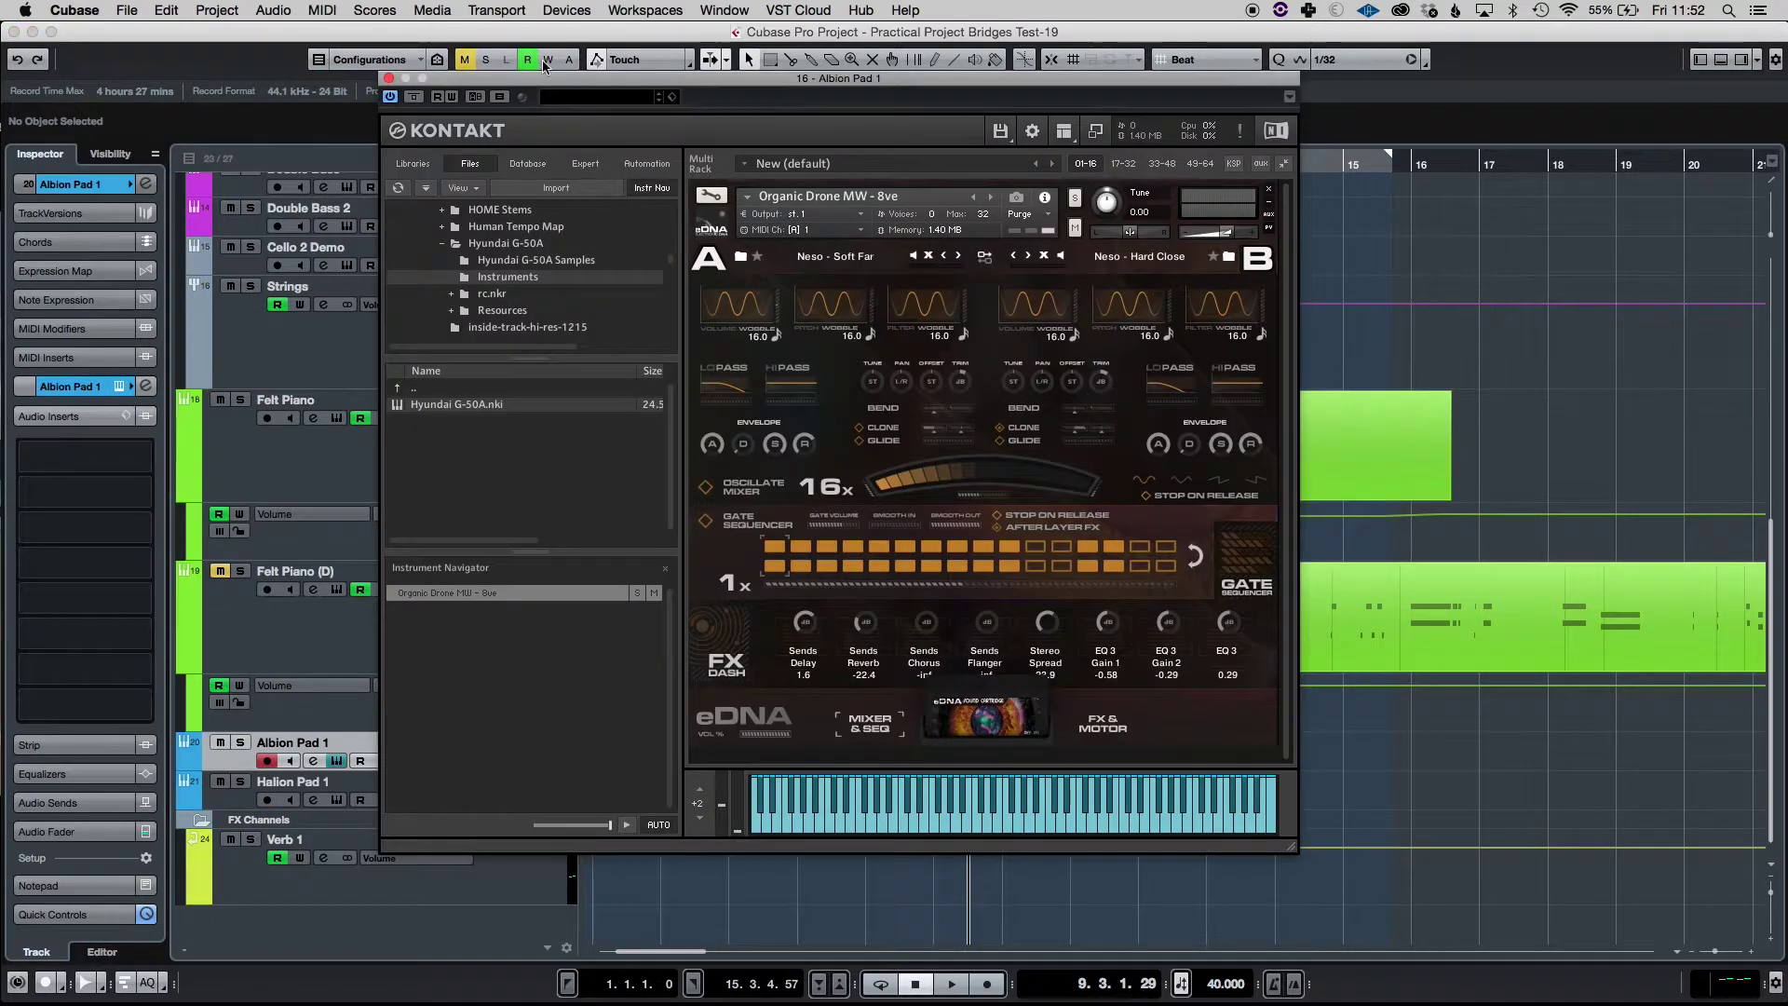
click(389, 78)
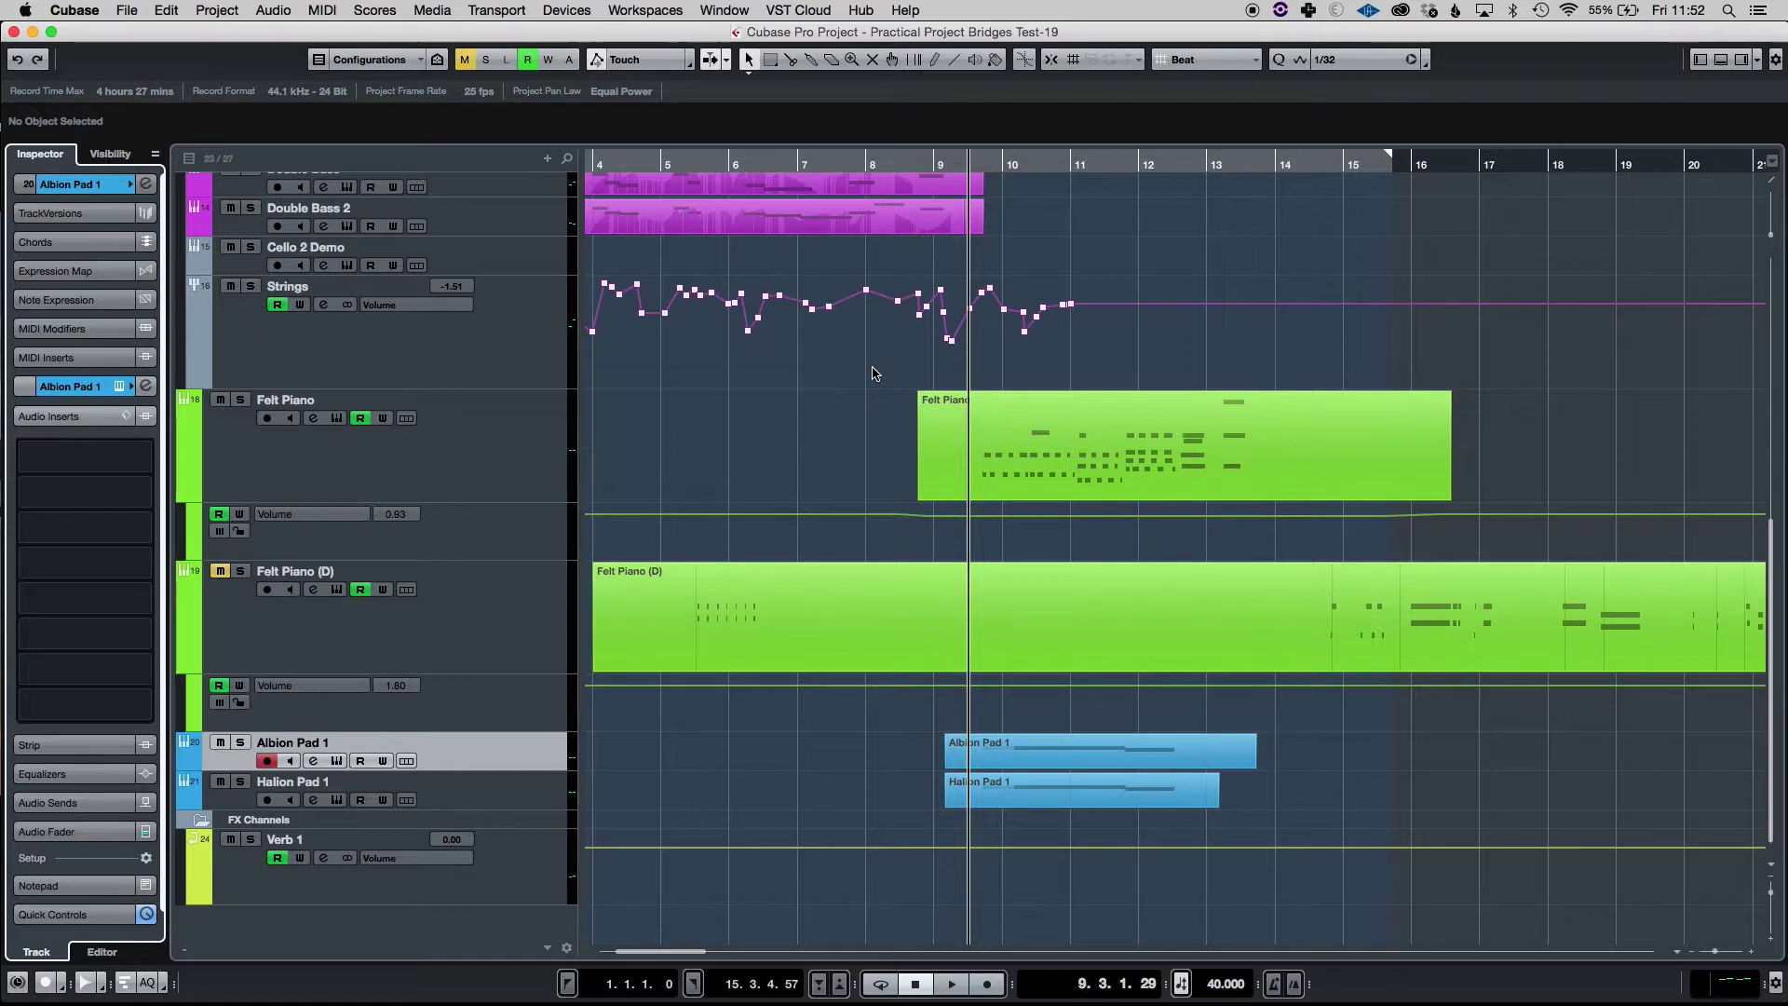
click(700, 442)
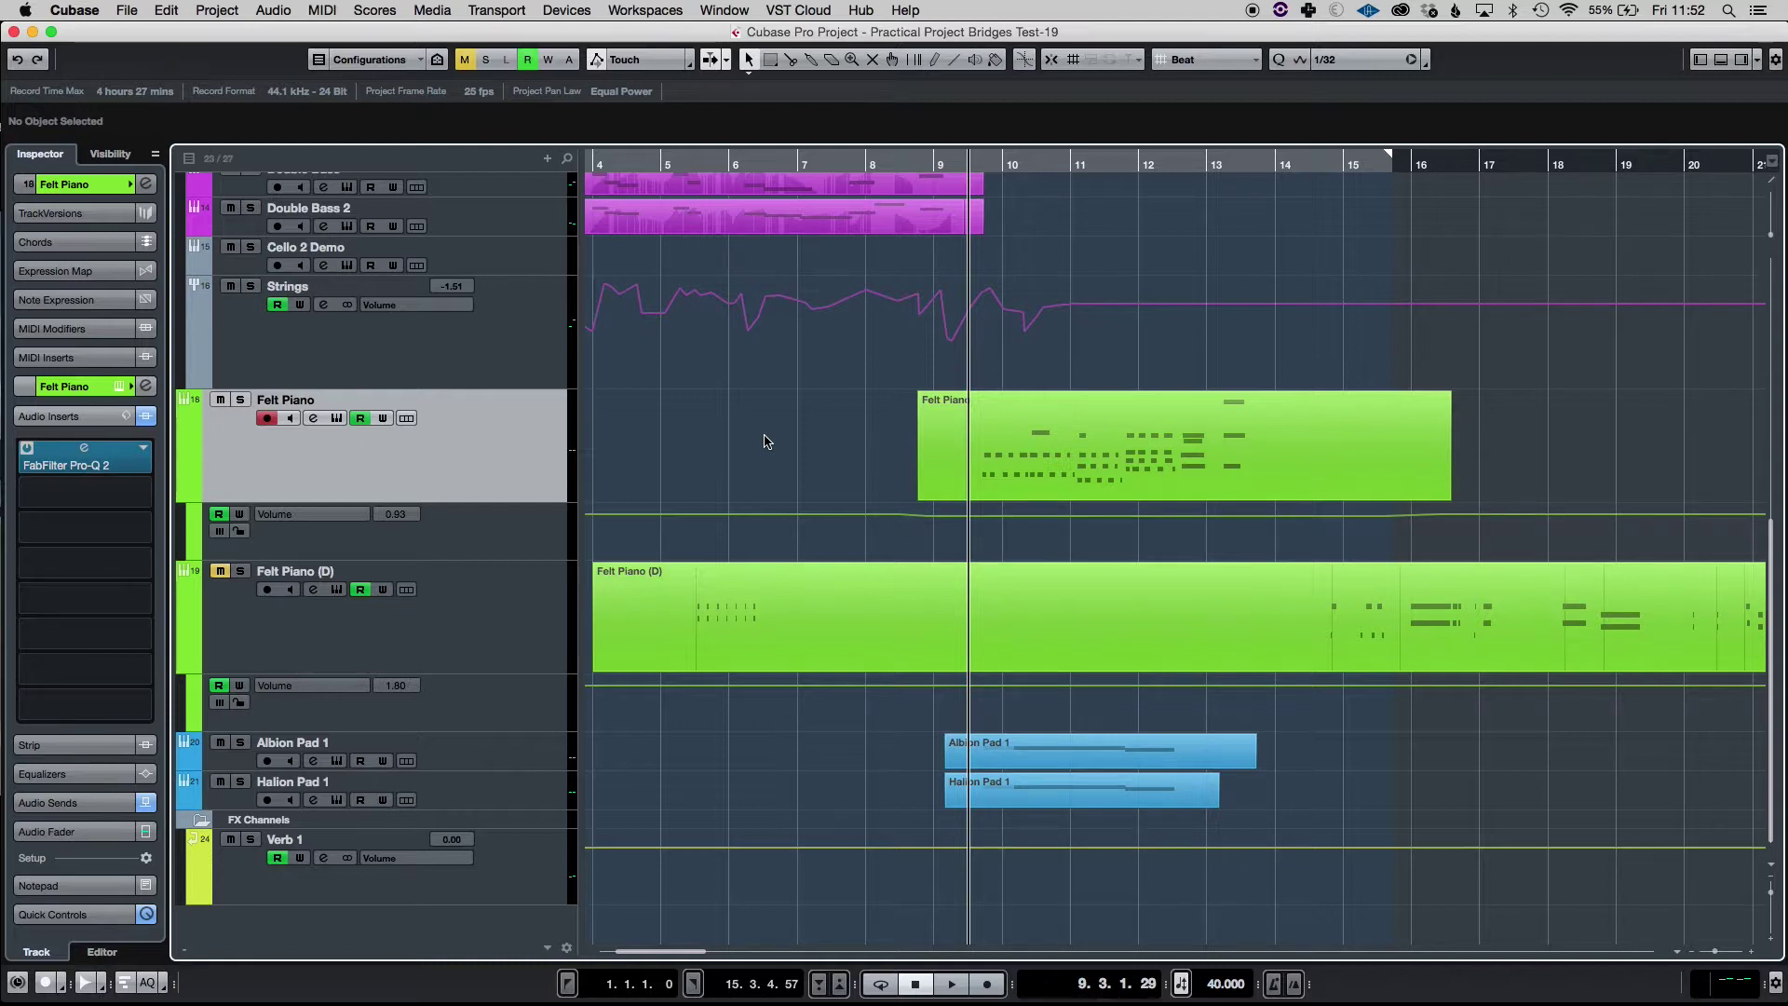
Step: Bypass Felt Piano's Pro-Q 2 and play the soloed Felt Piano from near bar 9
click(1003, 164)
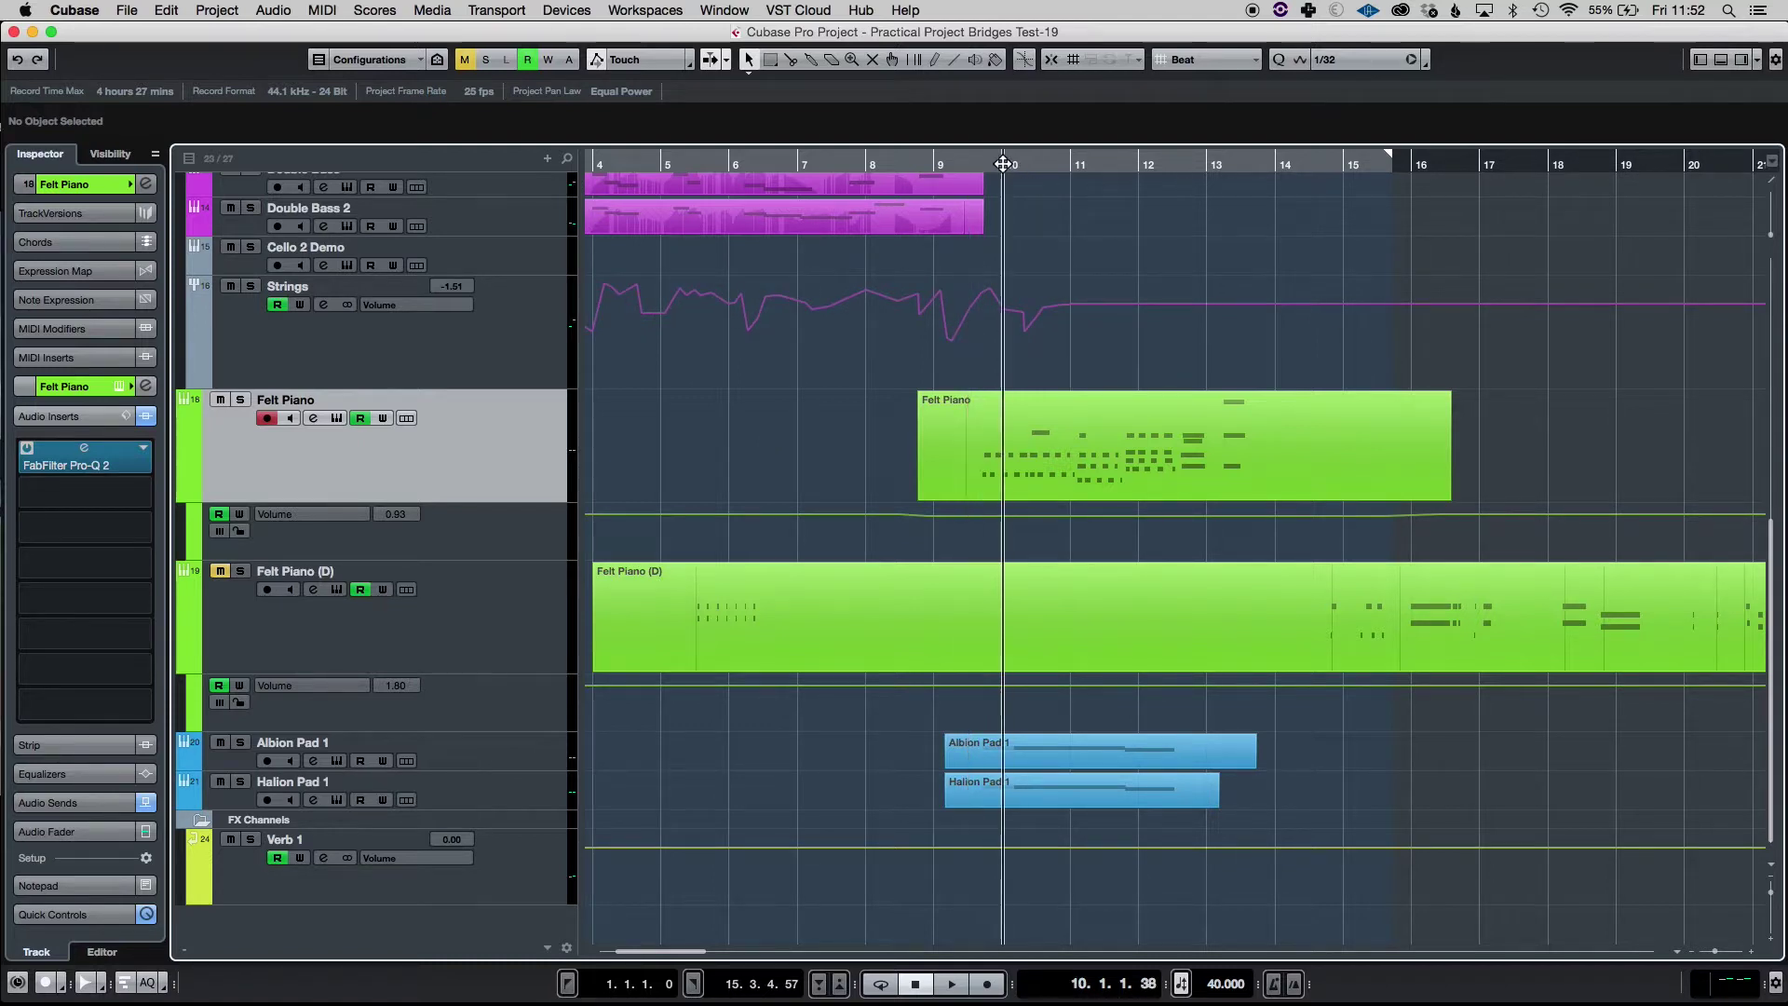
drag(1003, 164, 971, 164)
click(27, 448)
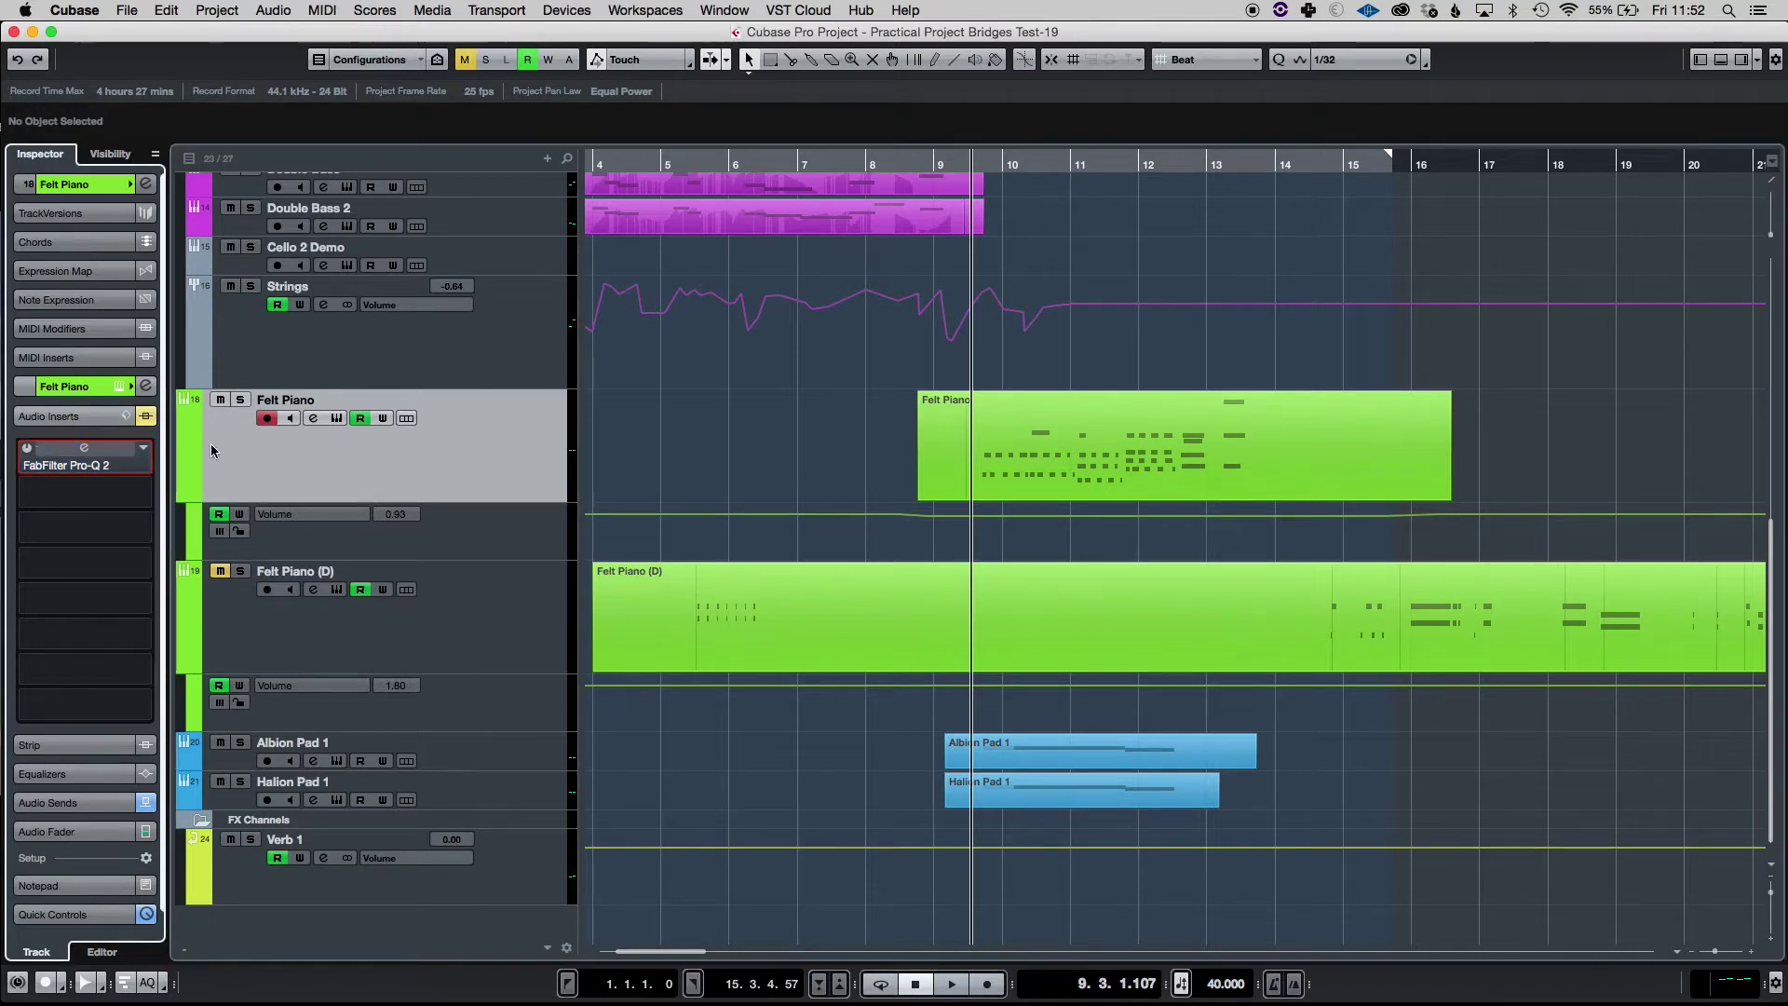
click(56, 803)
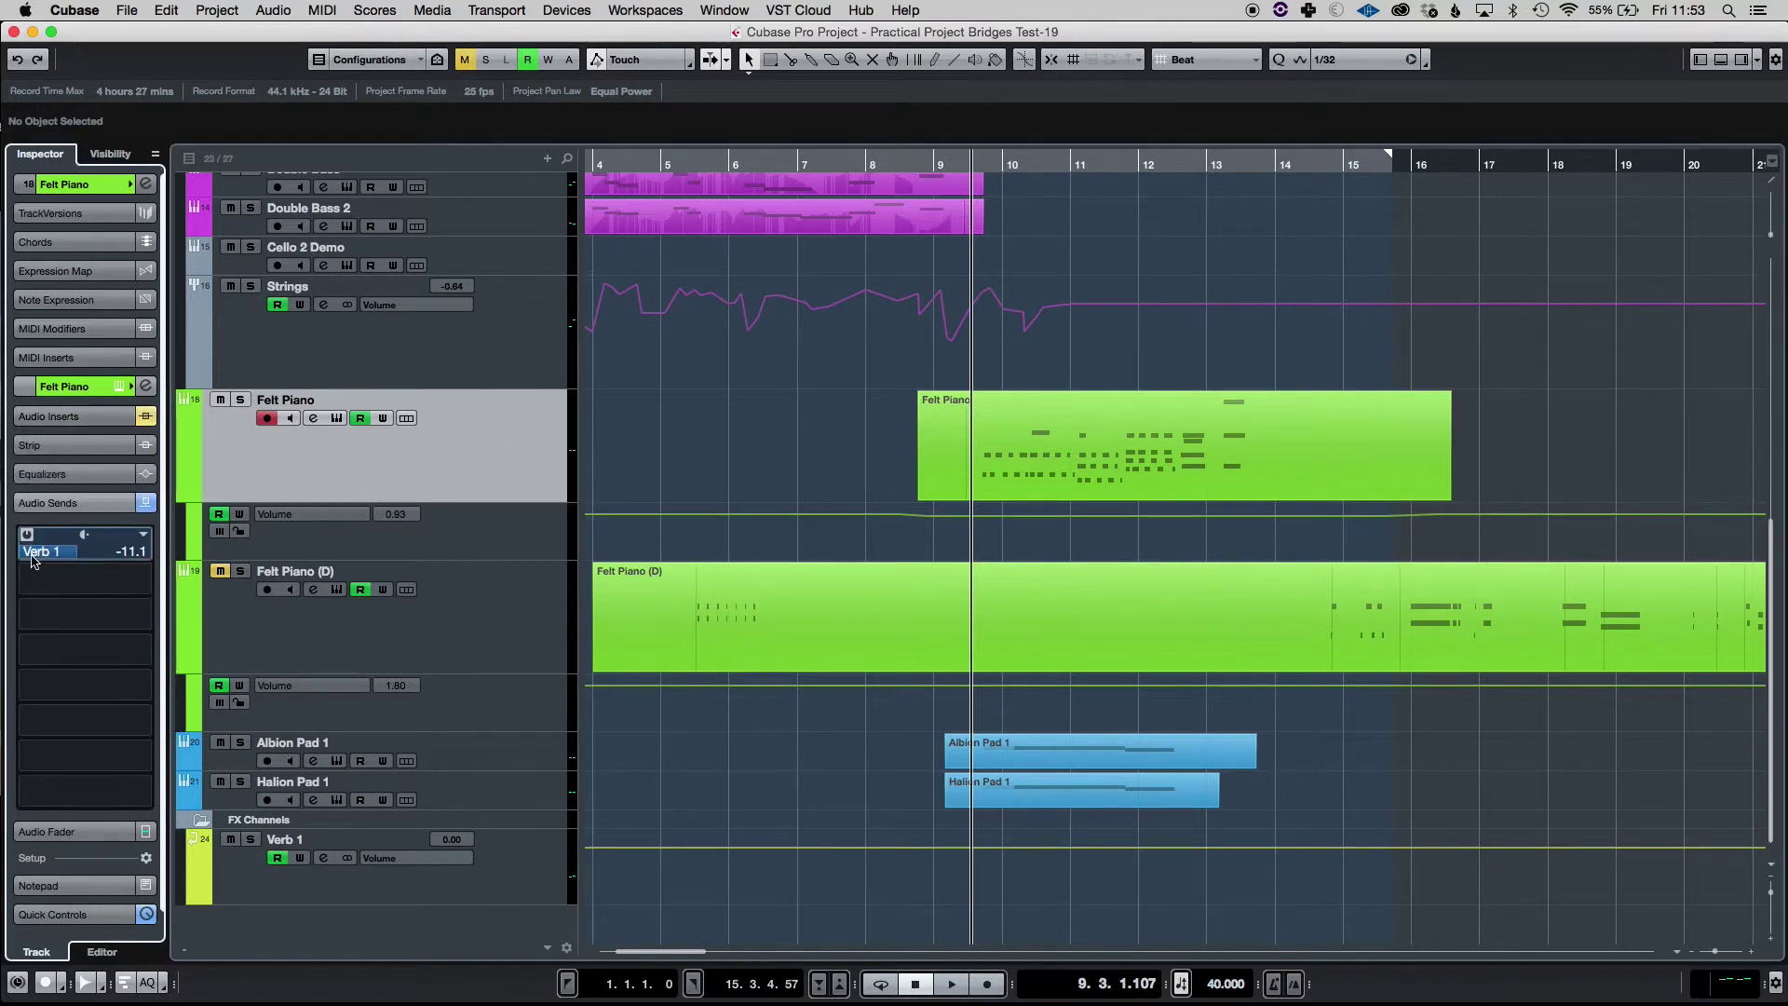
key(space)
key(h)
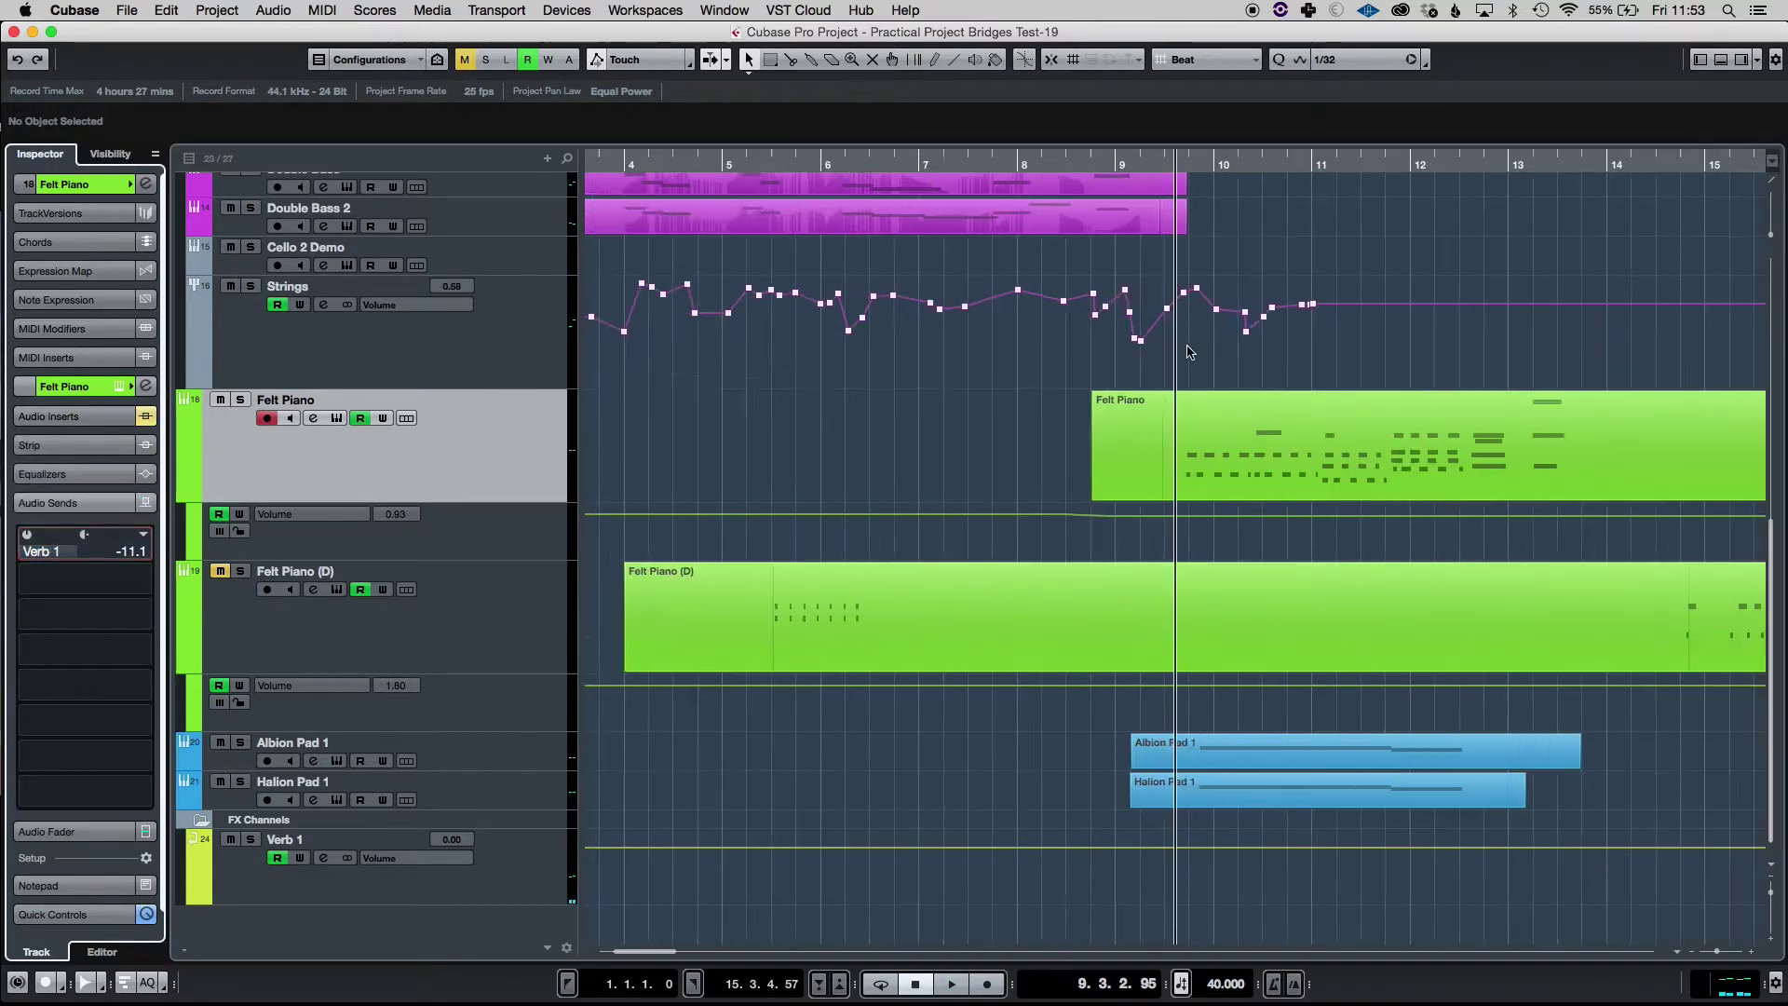
key(s)
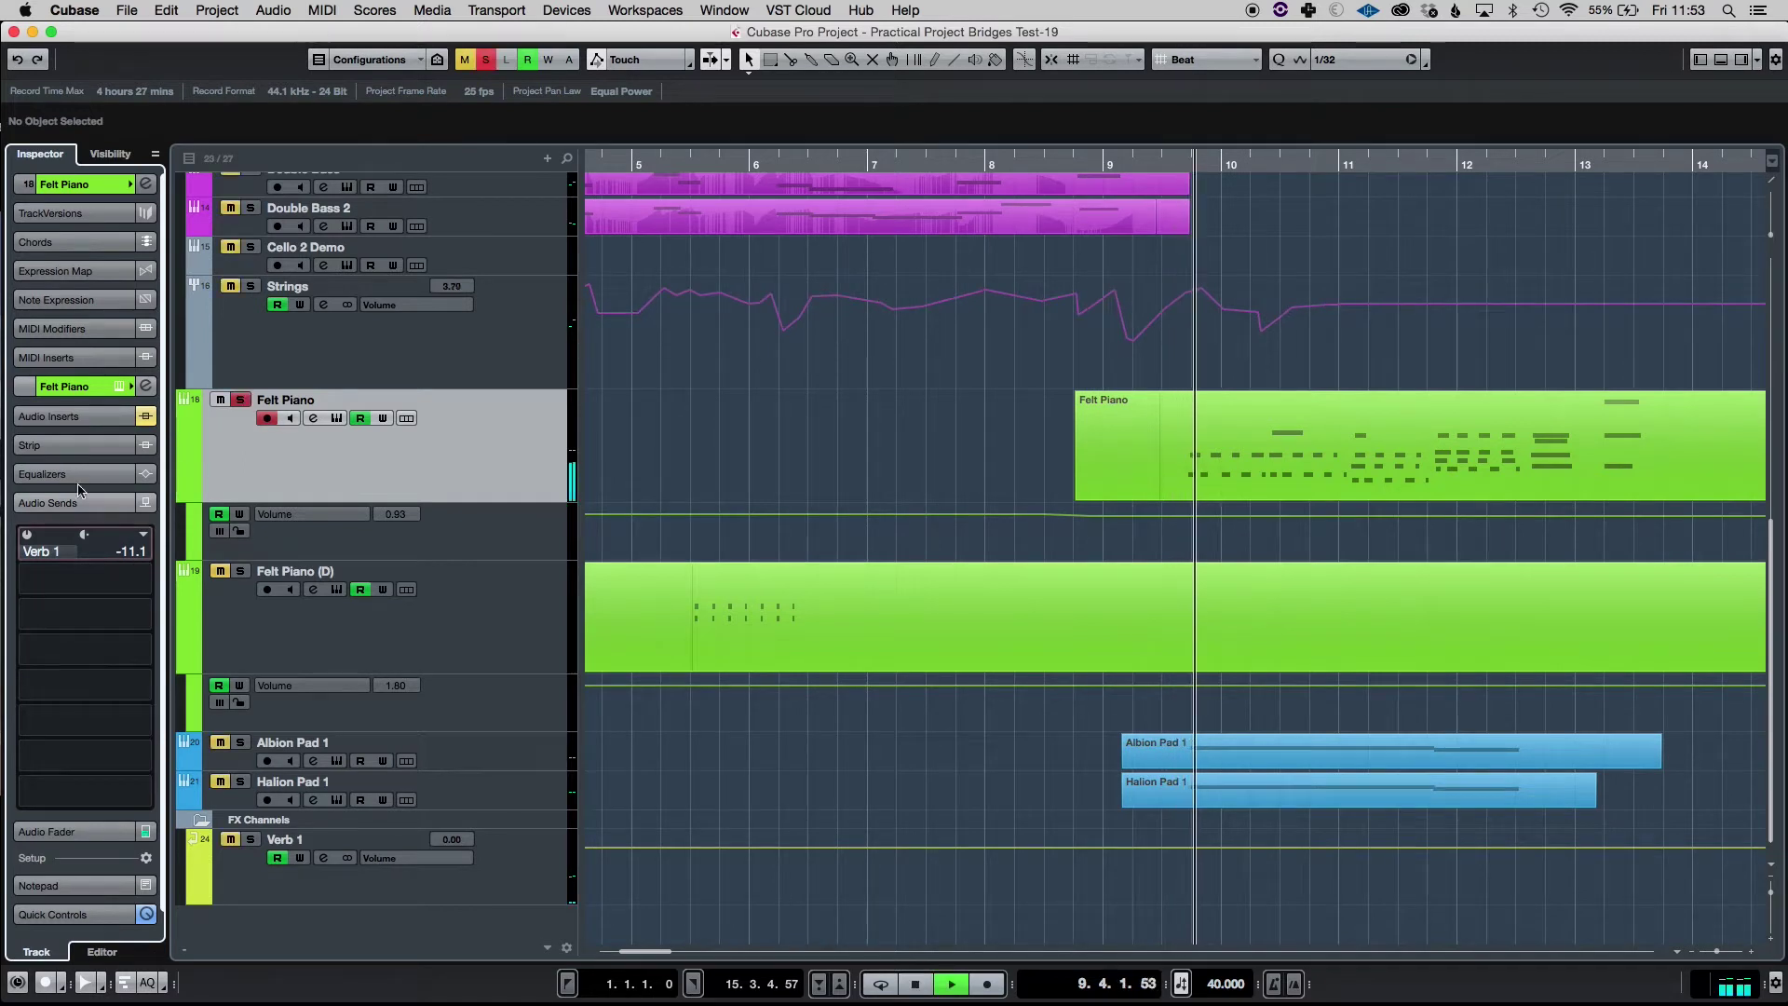
Step: Re-enable Felt Piano's Pro-Q 2 and dip its red low-mid band to 252.76 Hz at -2.58 dB
click(56, 416)
click(79, 466)
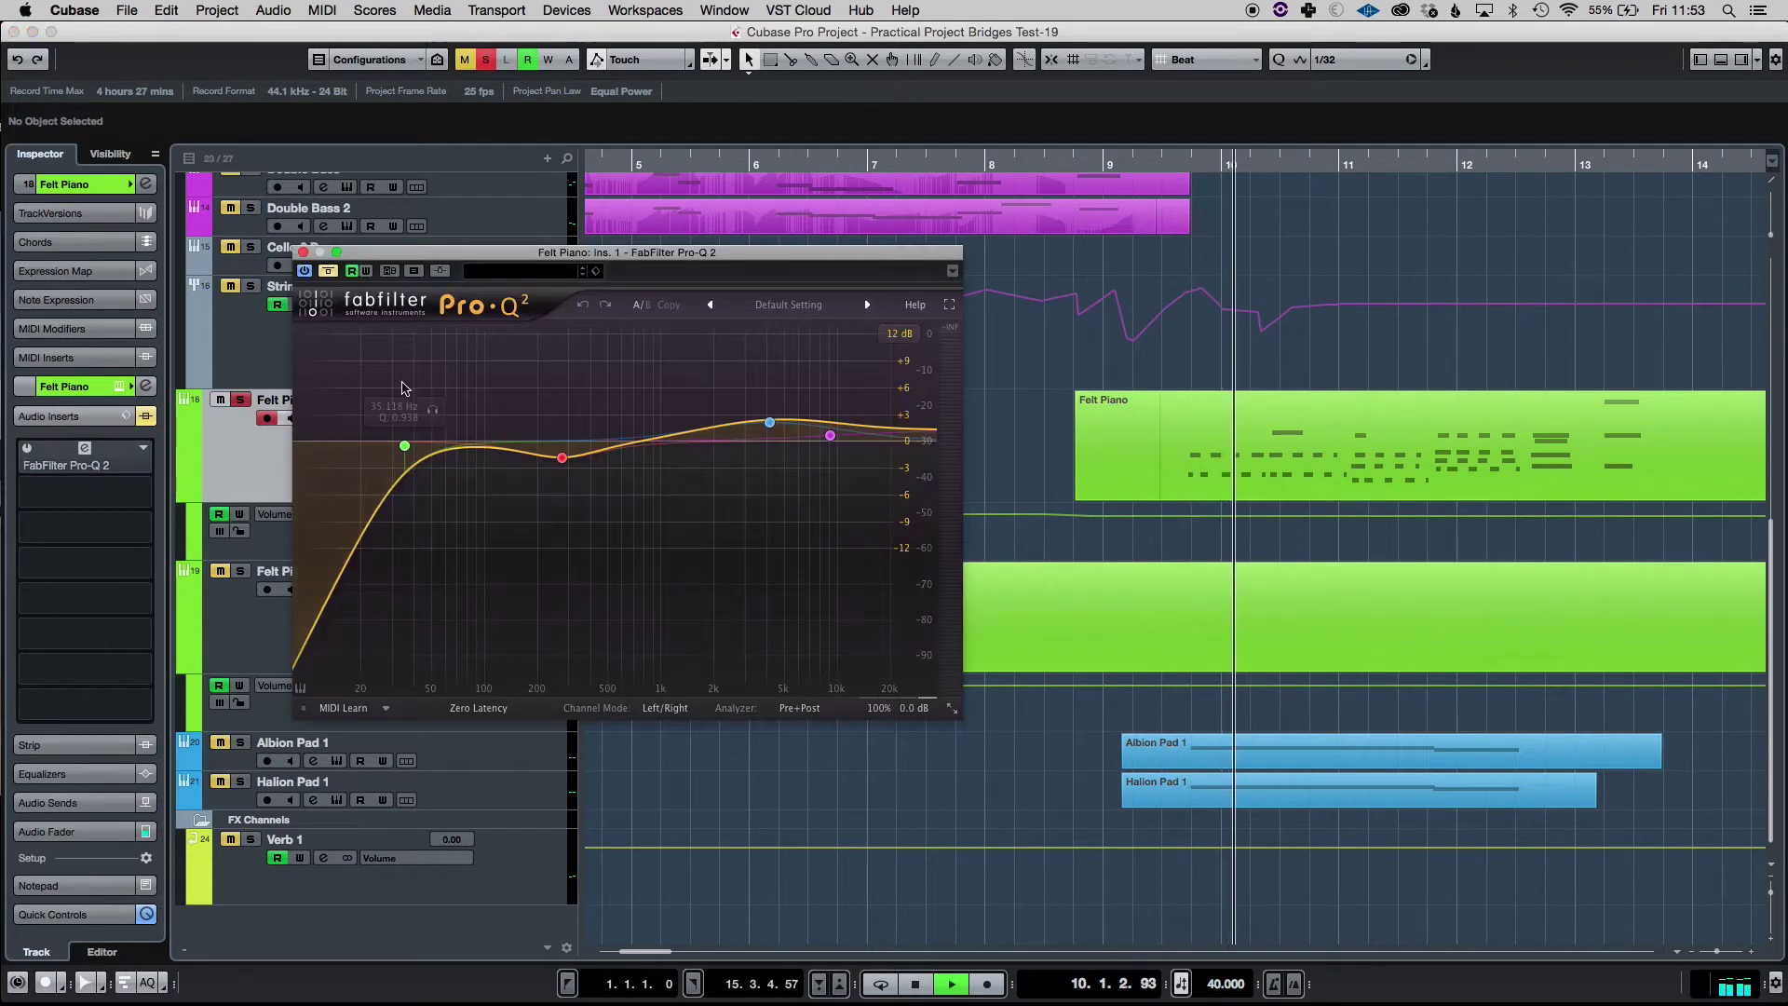
click(305, 271)
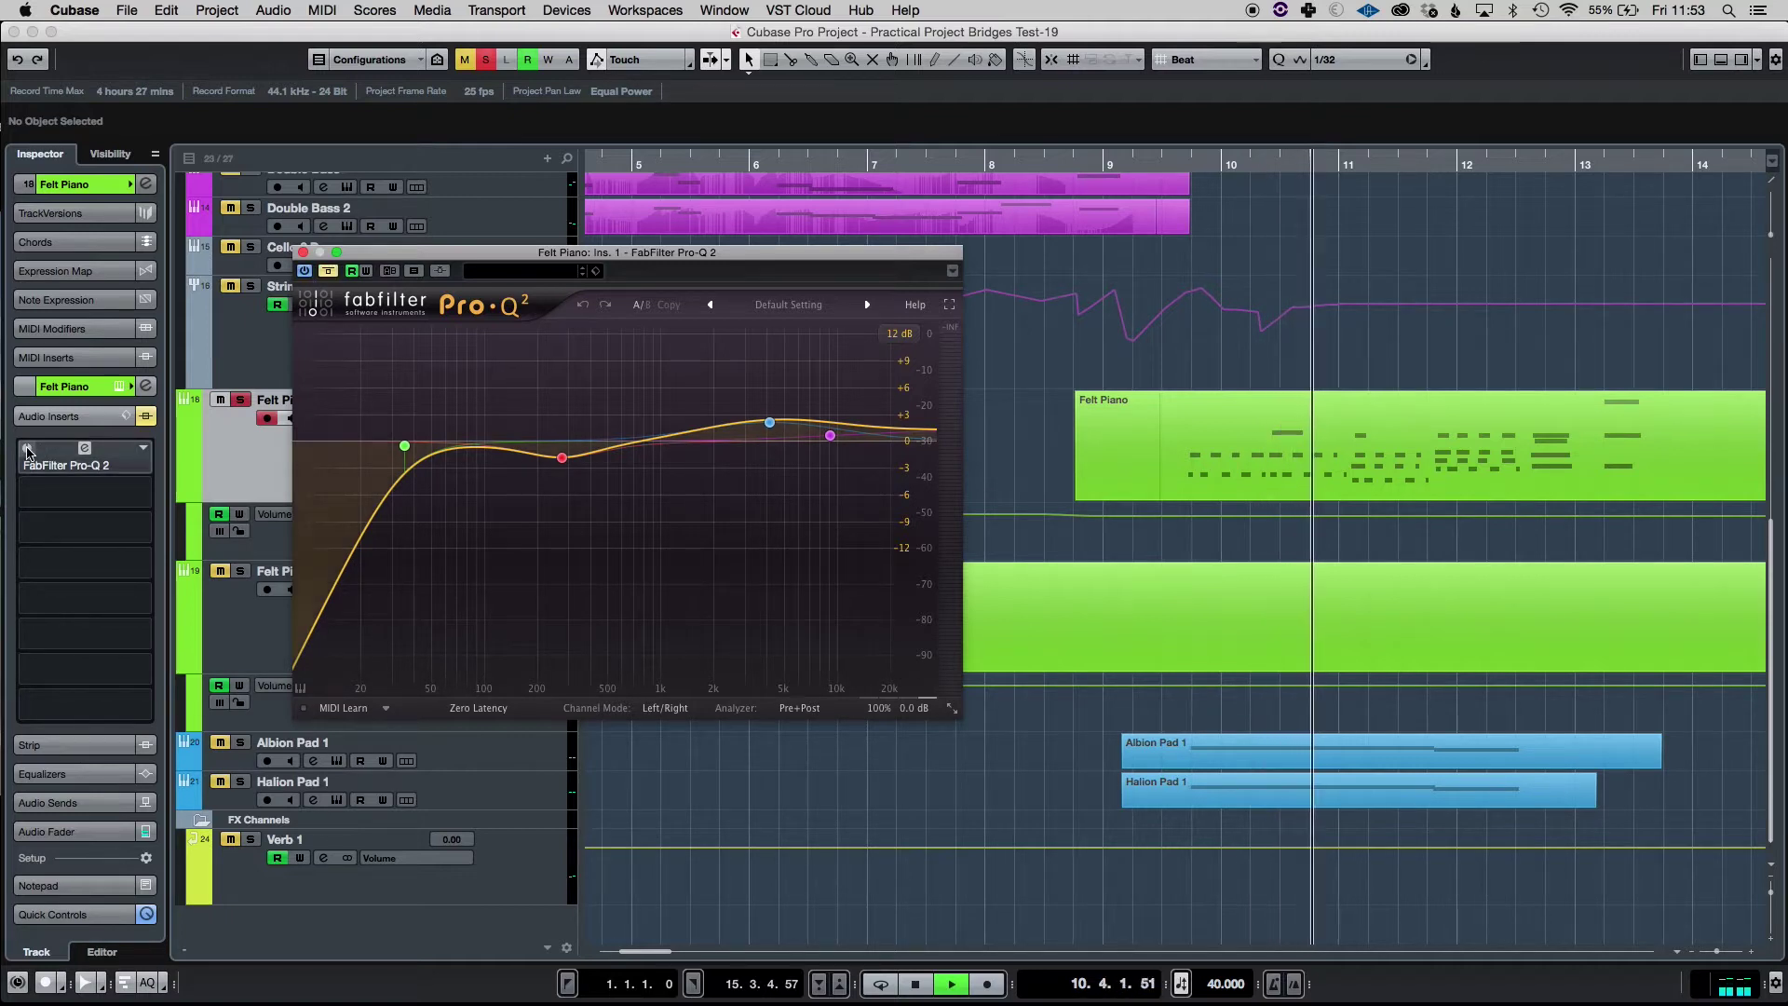
mouse_move(830, 410)
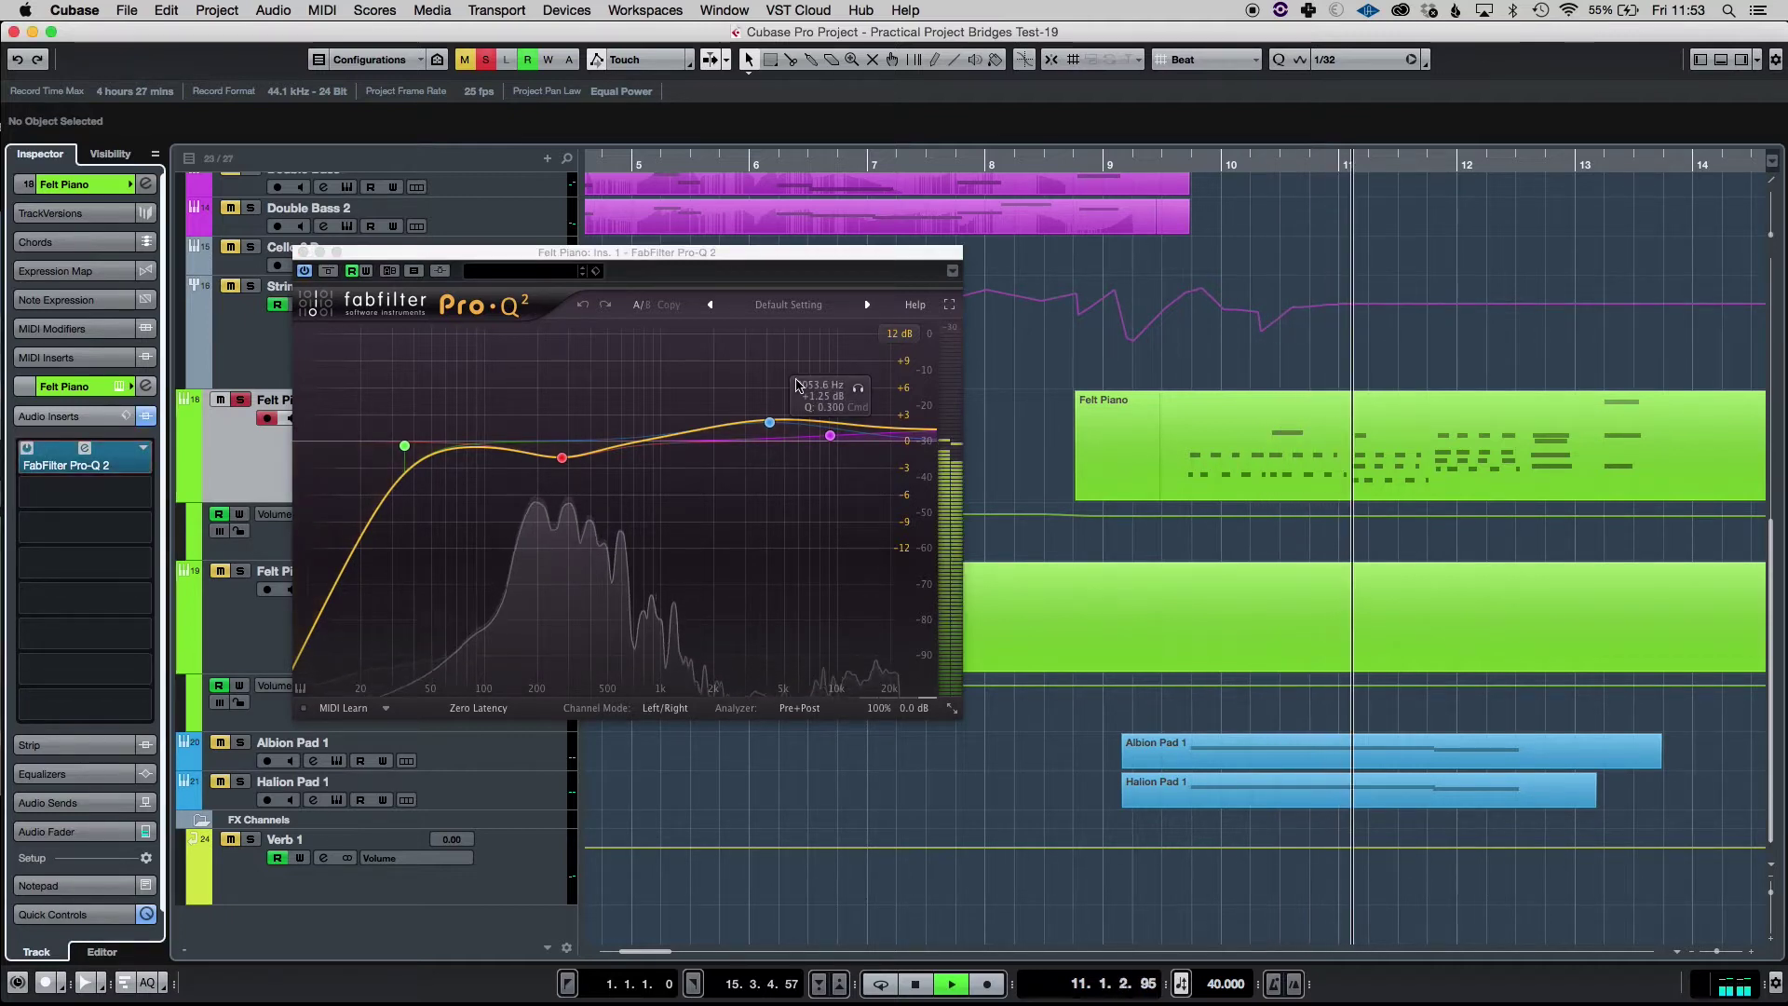
mouse_move(766, 424)
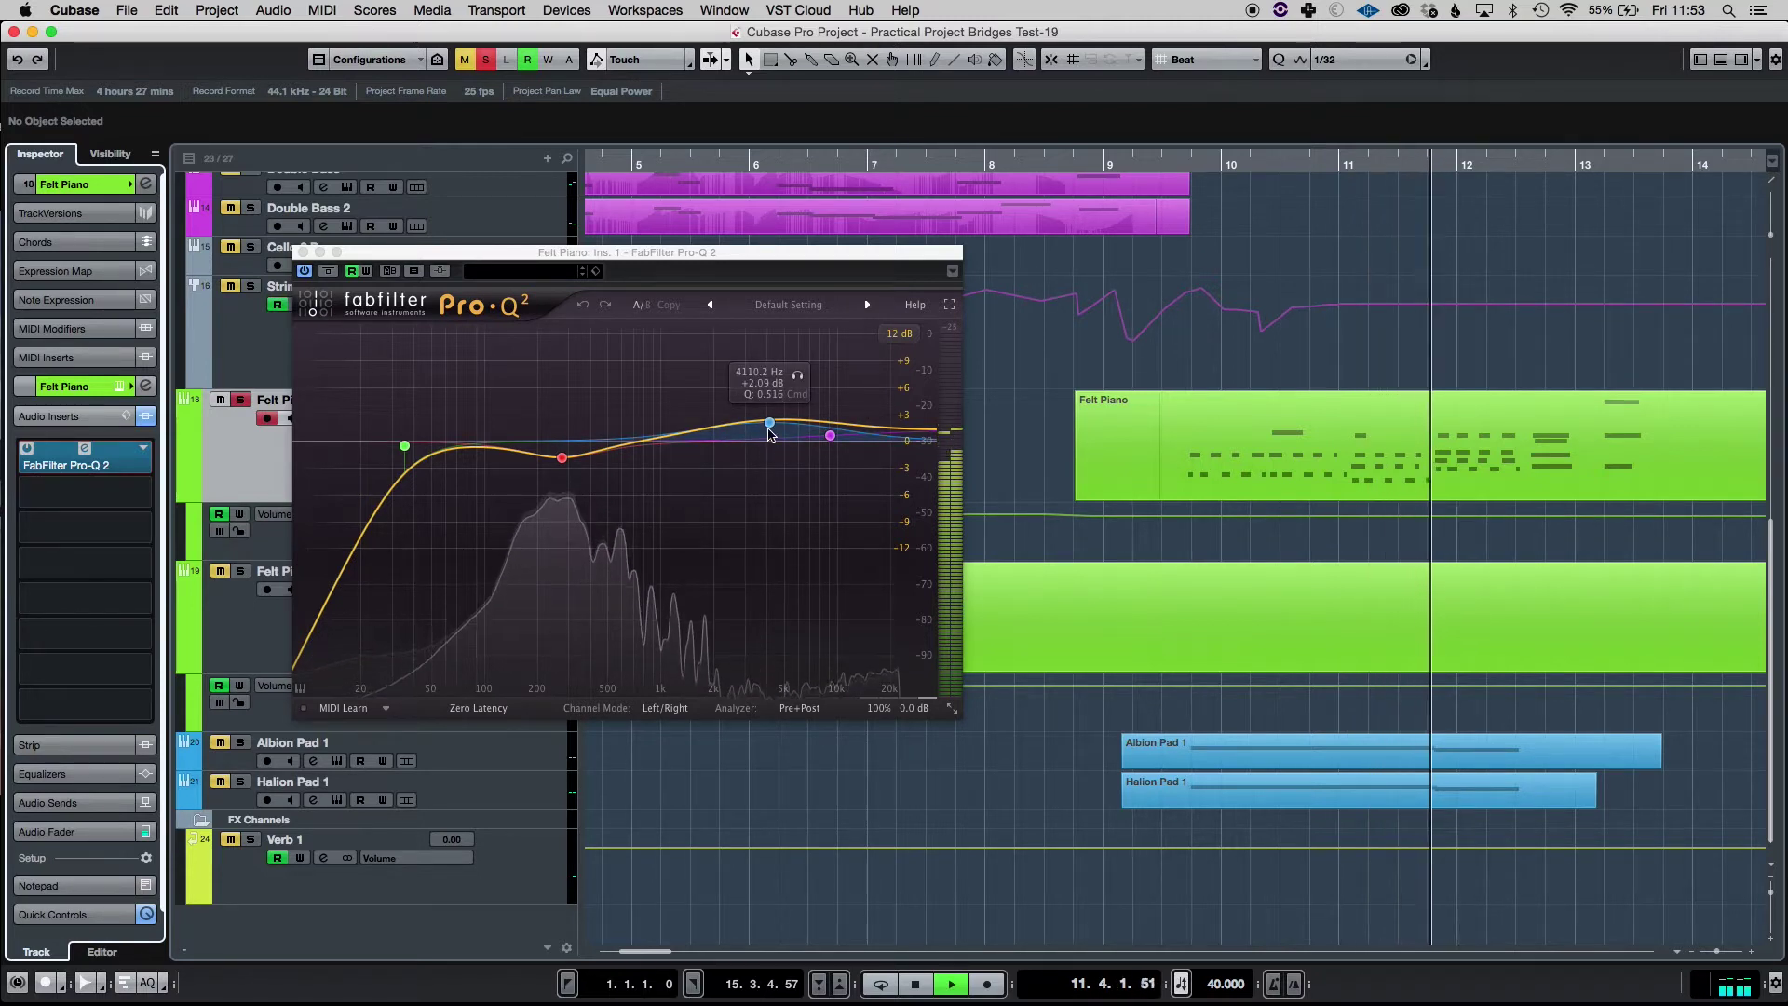
key(space)
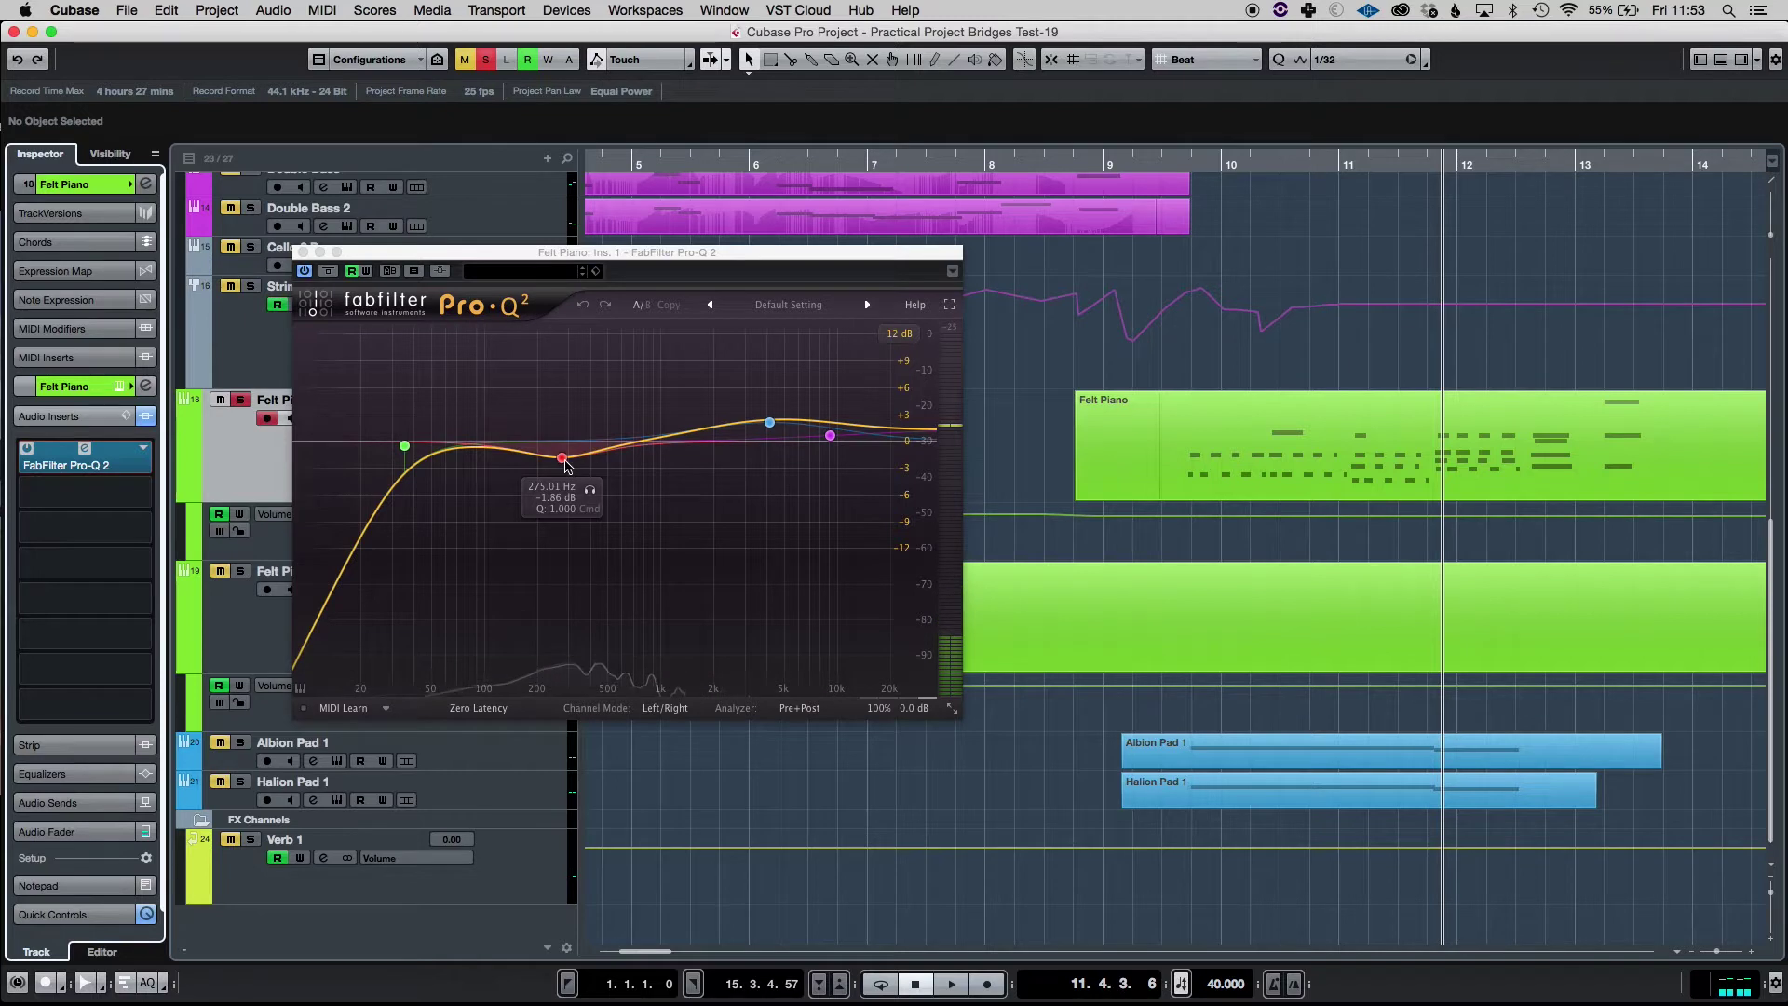
click(560, 461)
drag(556, 465, 550, 472)
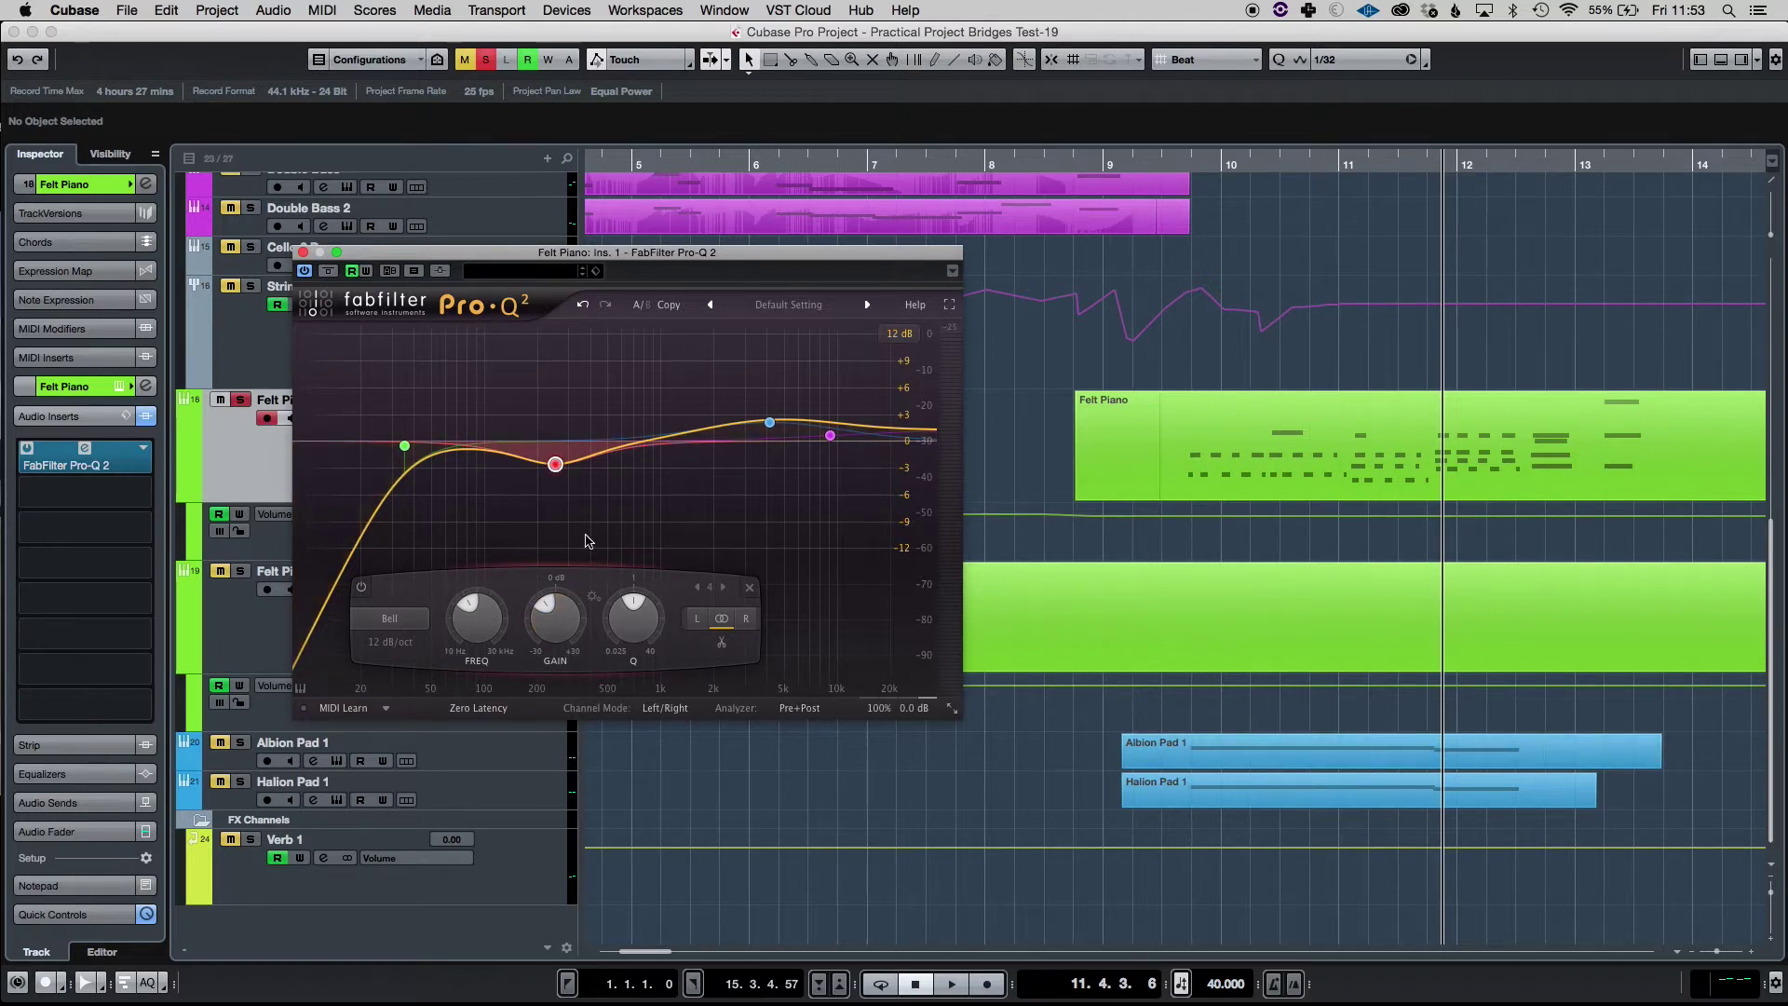
mouse_move(587, 539)
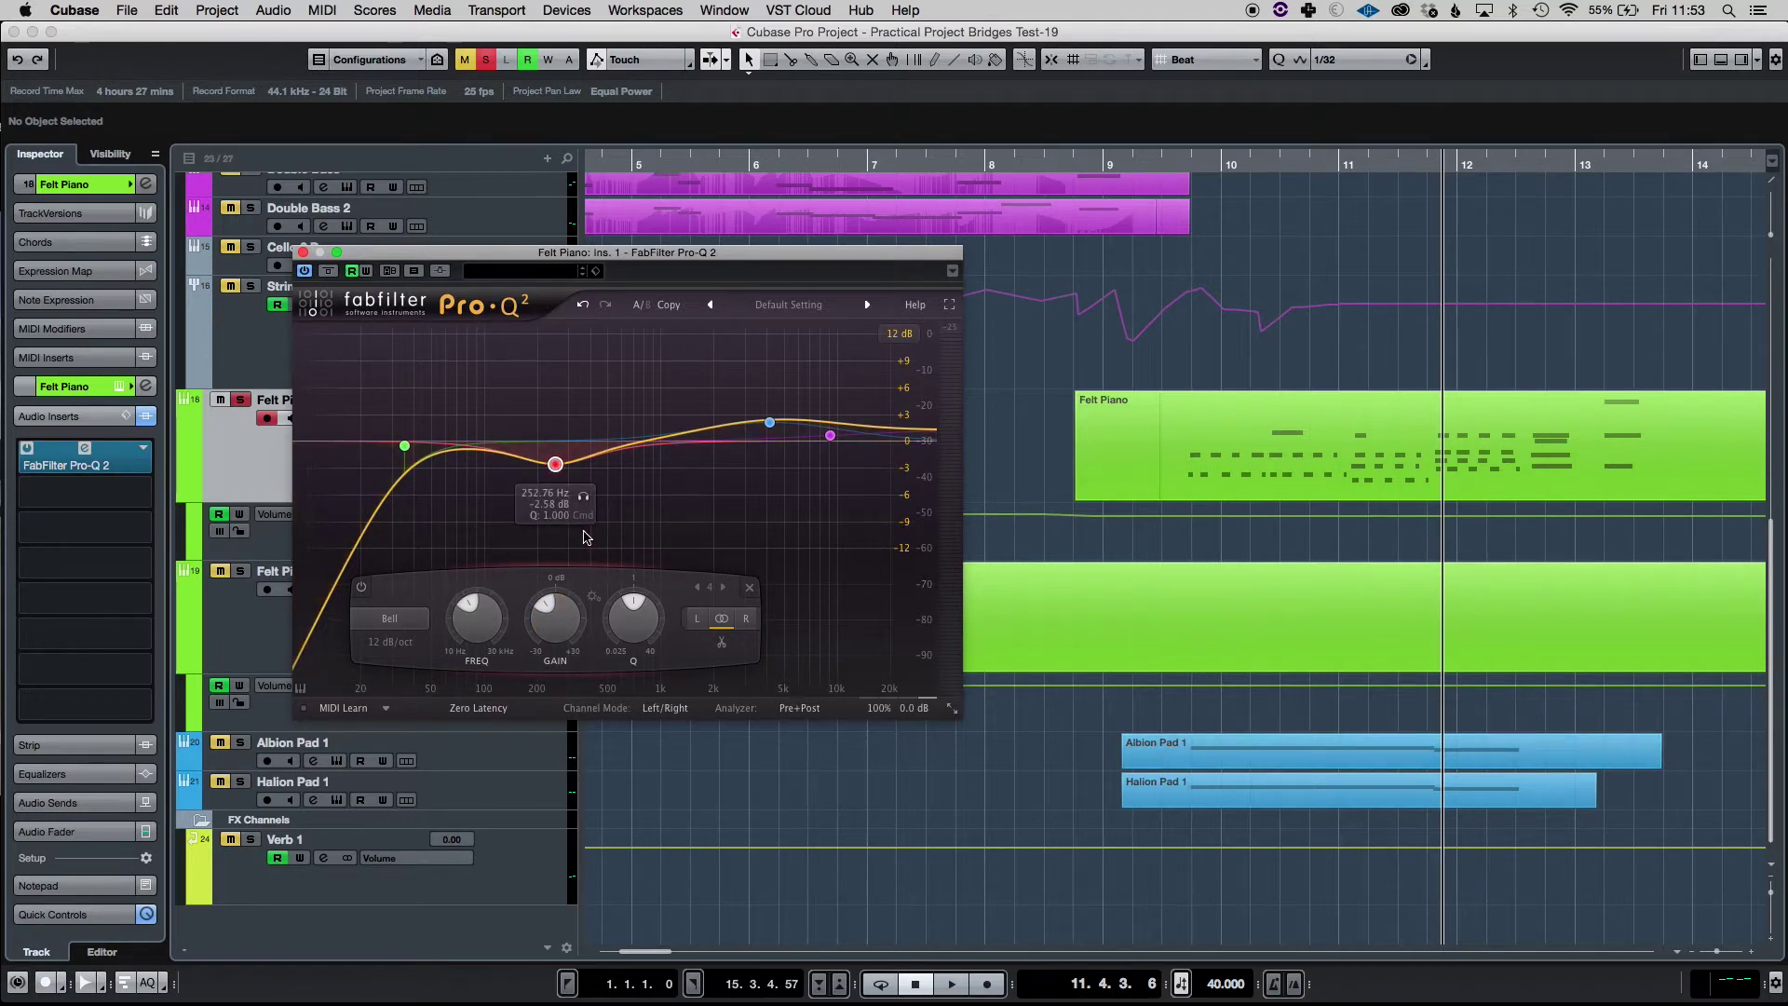
mouse_move(710, 492)
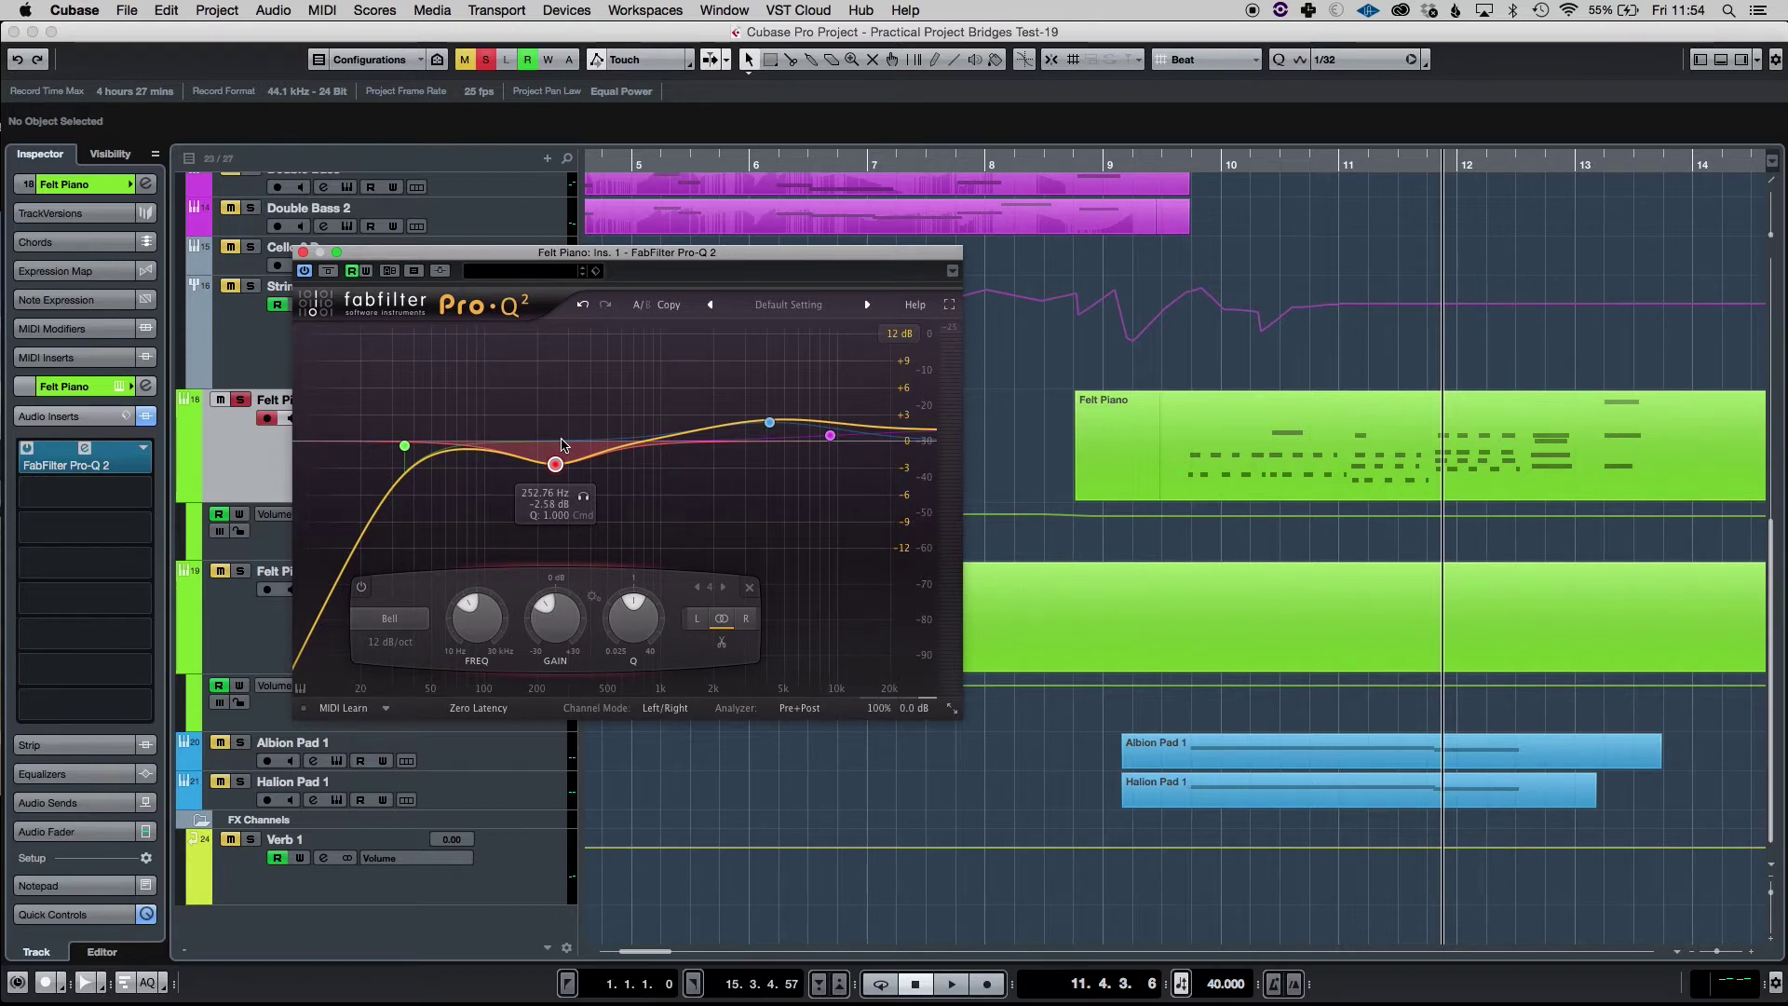
Step: Close the Pro-Q 2, show Felt Piano's effect sends and audition the Verb 1 reverb near bar 9
click(303, 252)
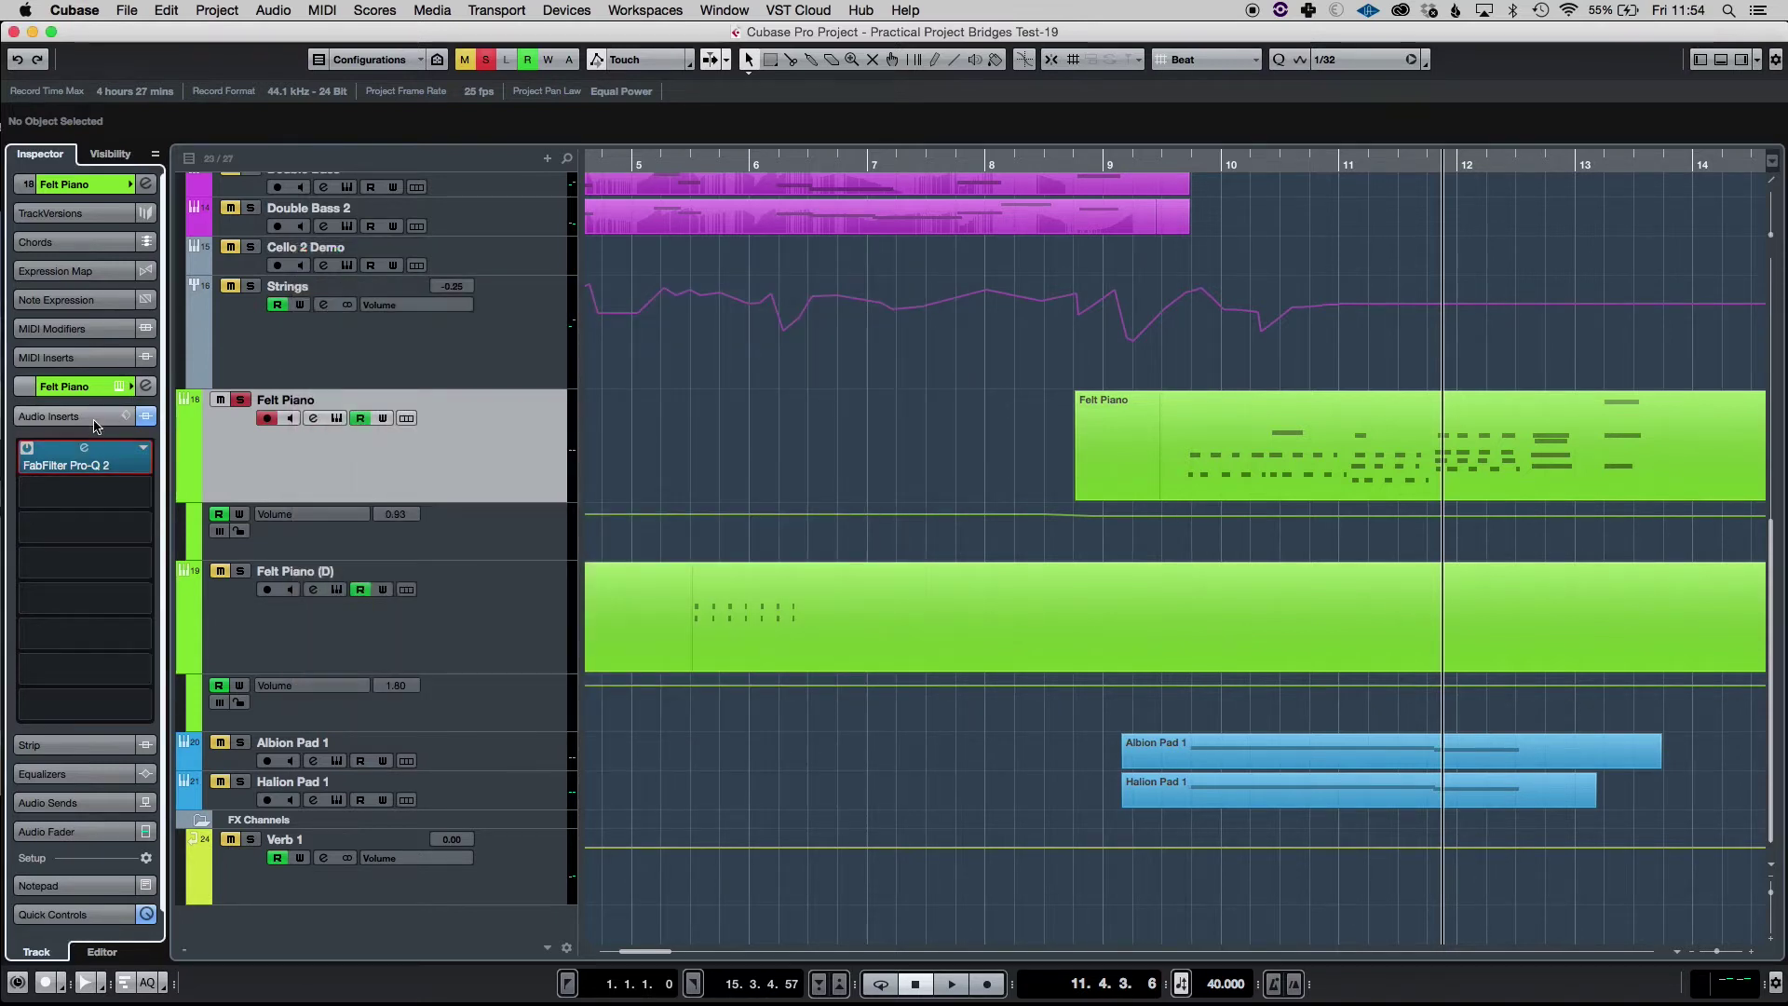
click(65, 417)
click(71, 505)
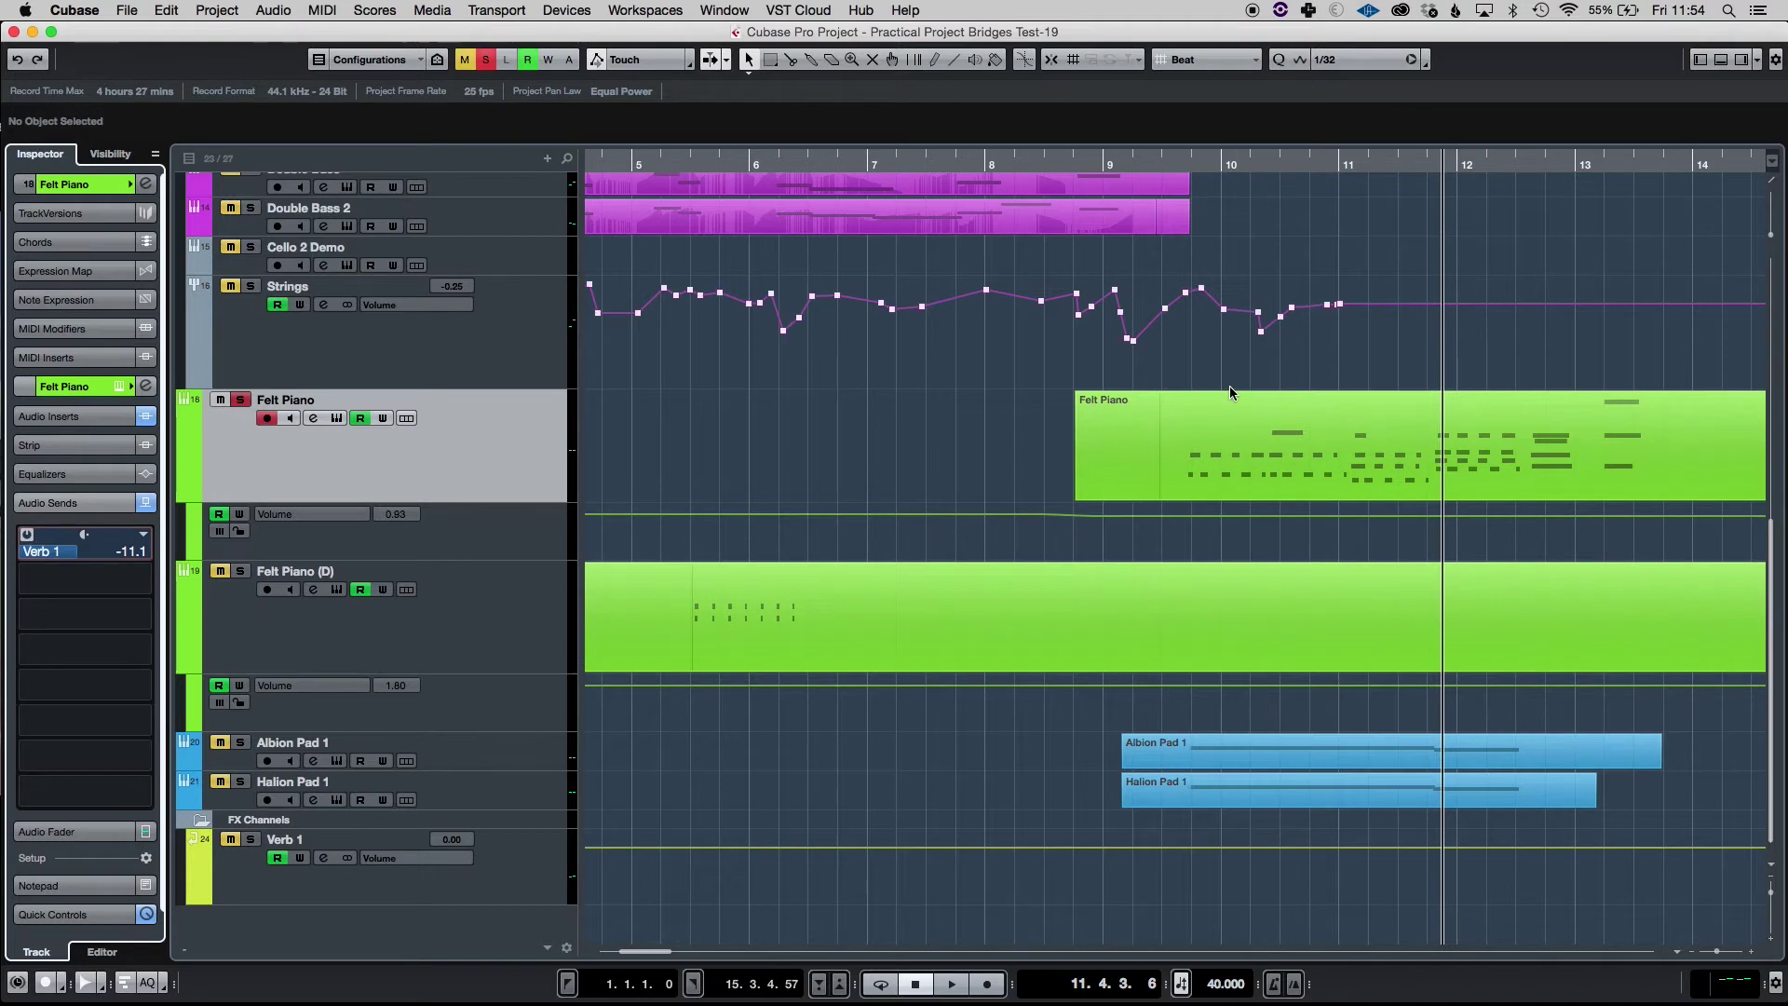
drag(1204, 158, 1183, 163)
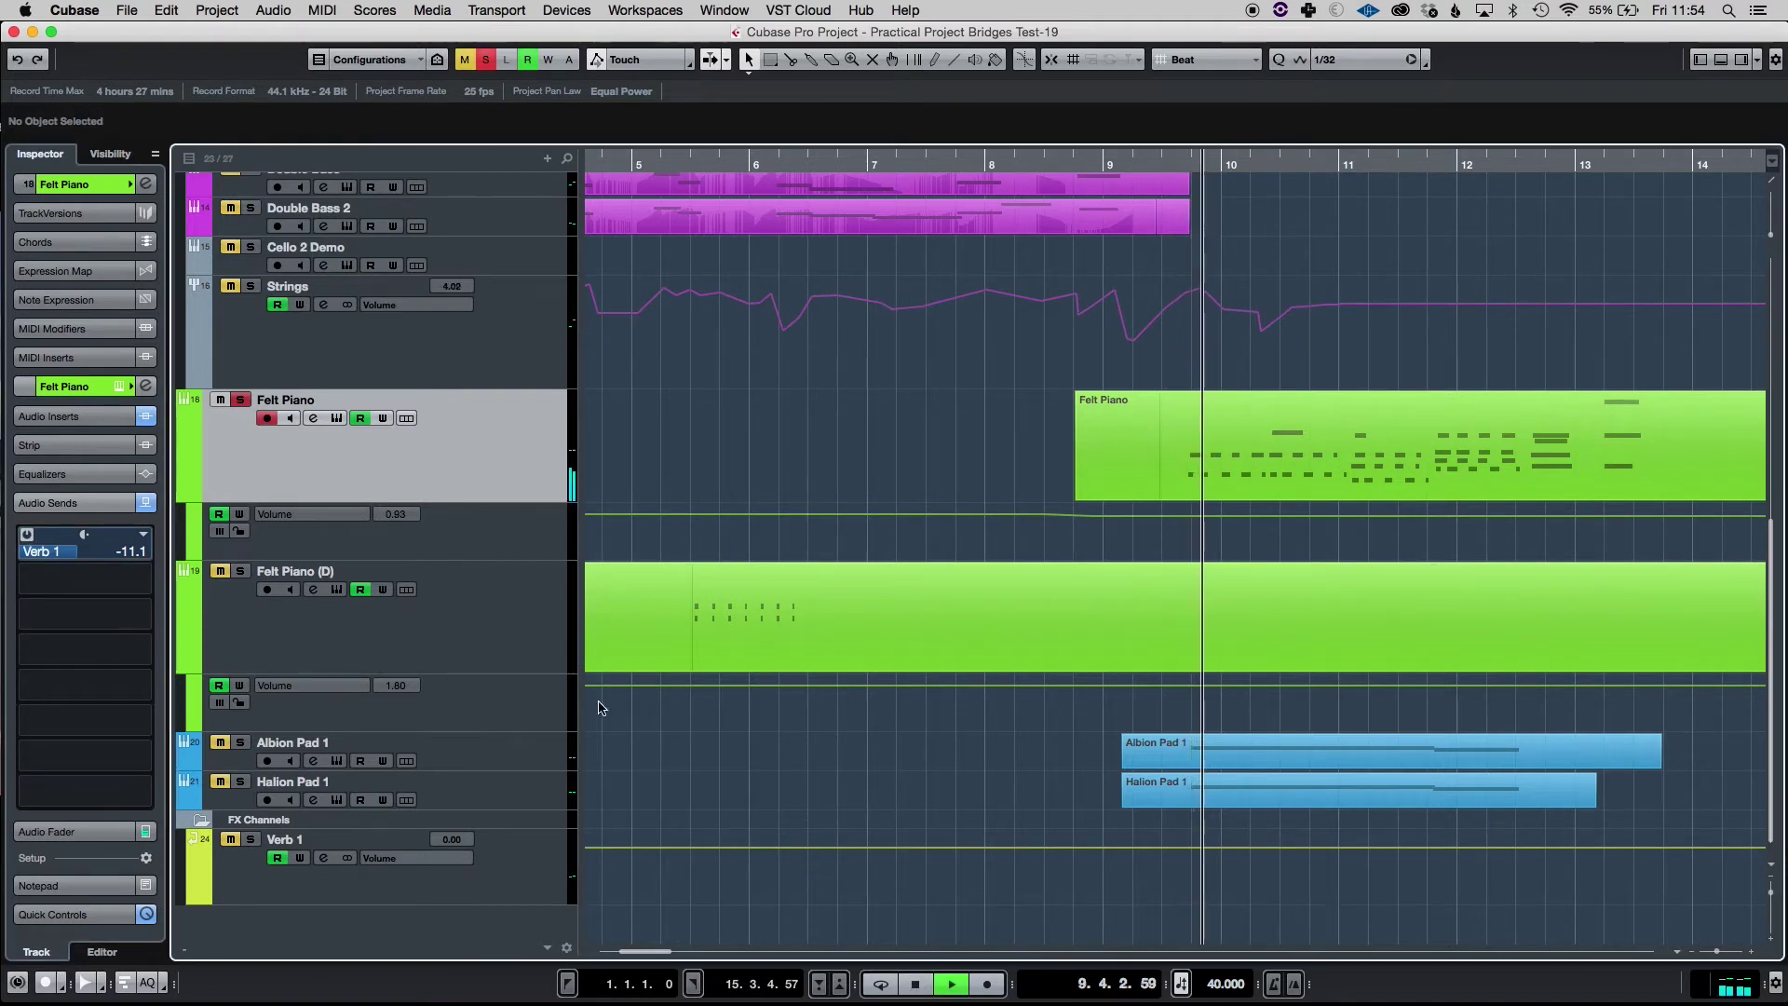
click(250, 840)
click(251, 841)
key(space)
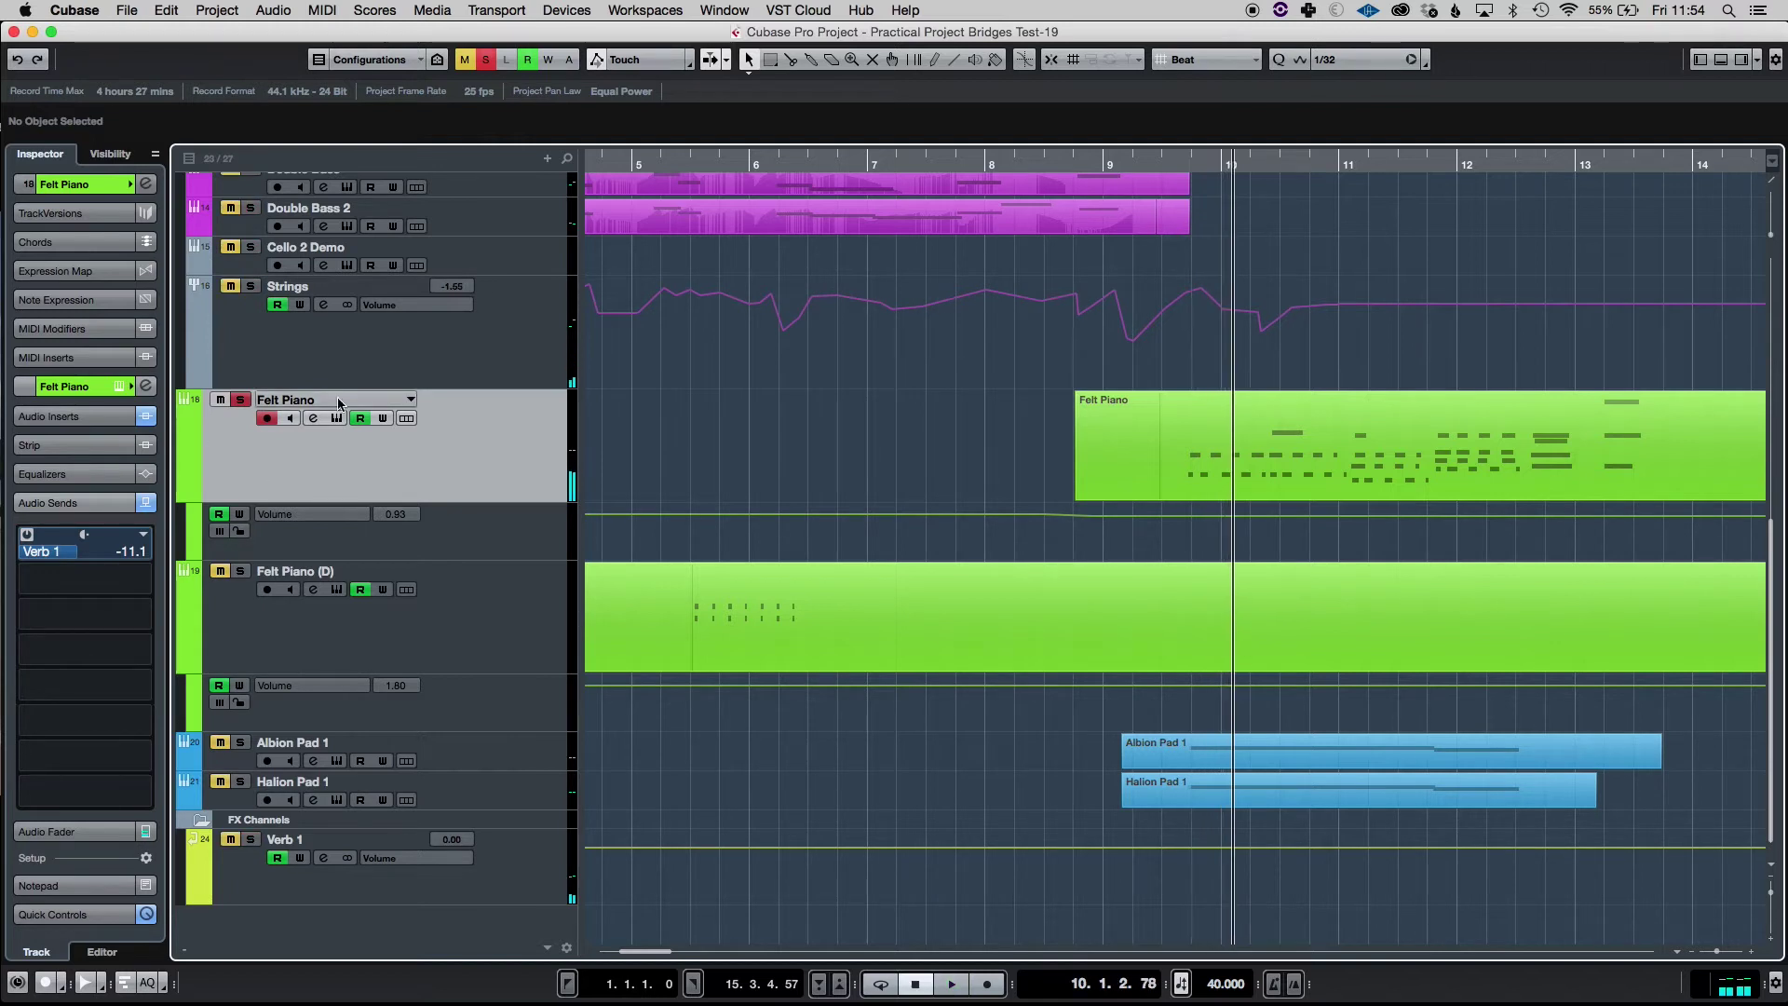
Step: Unsolo Felt Piano, undo an accidental track reorder, and clear all remaining solos
click(242, 401)
click(1184, 160)
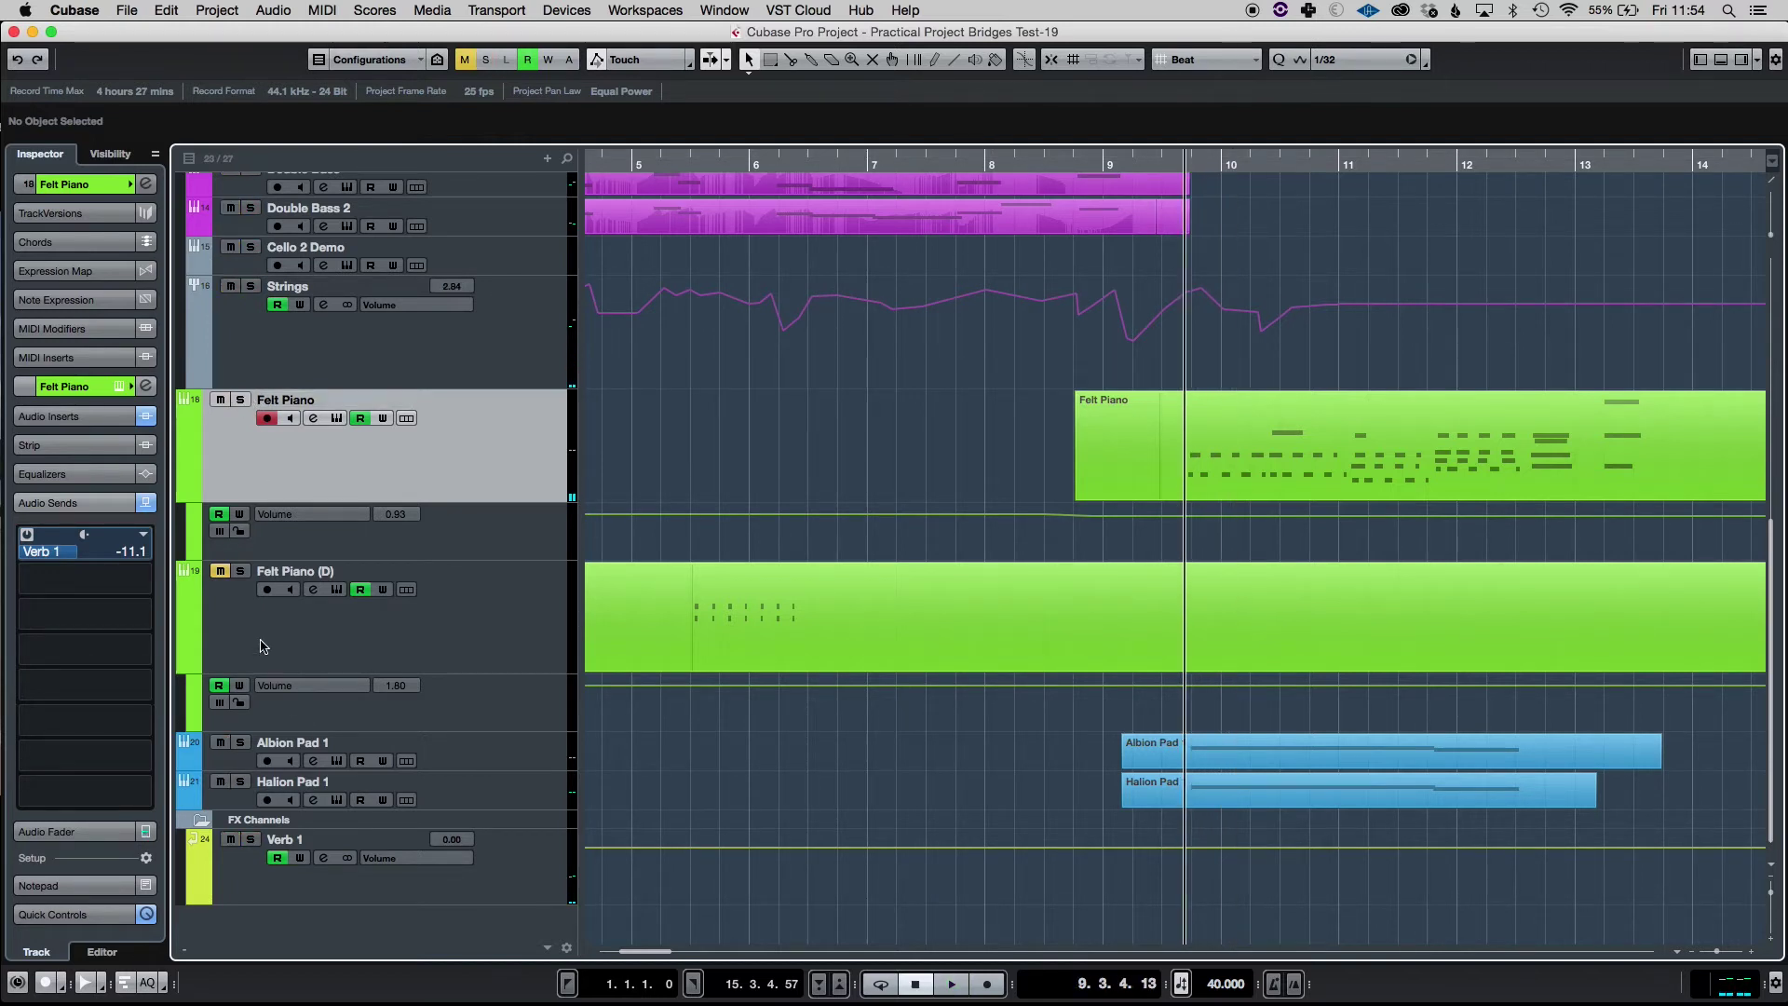
drag(262, 645, 235, 412)
key(super+z)
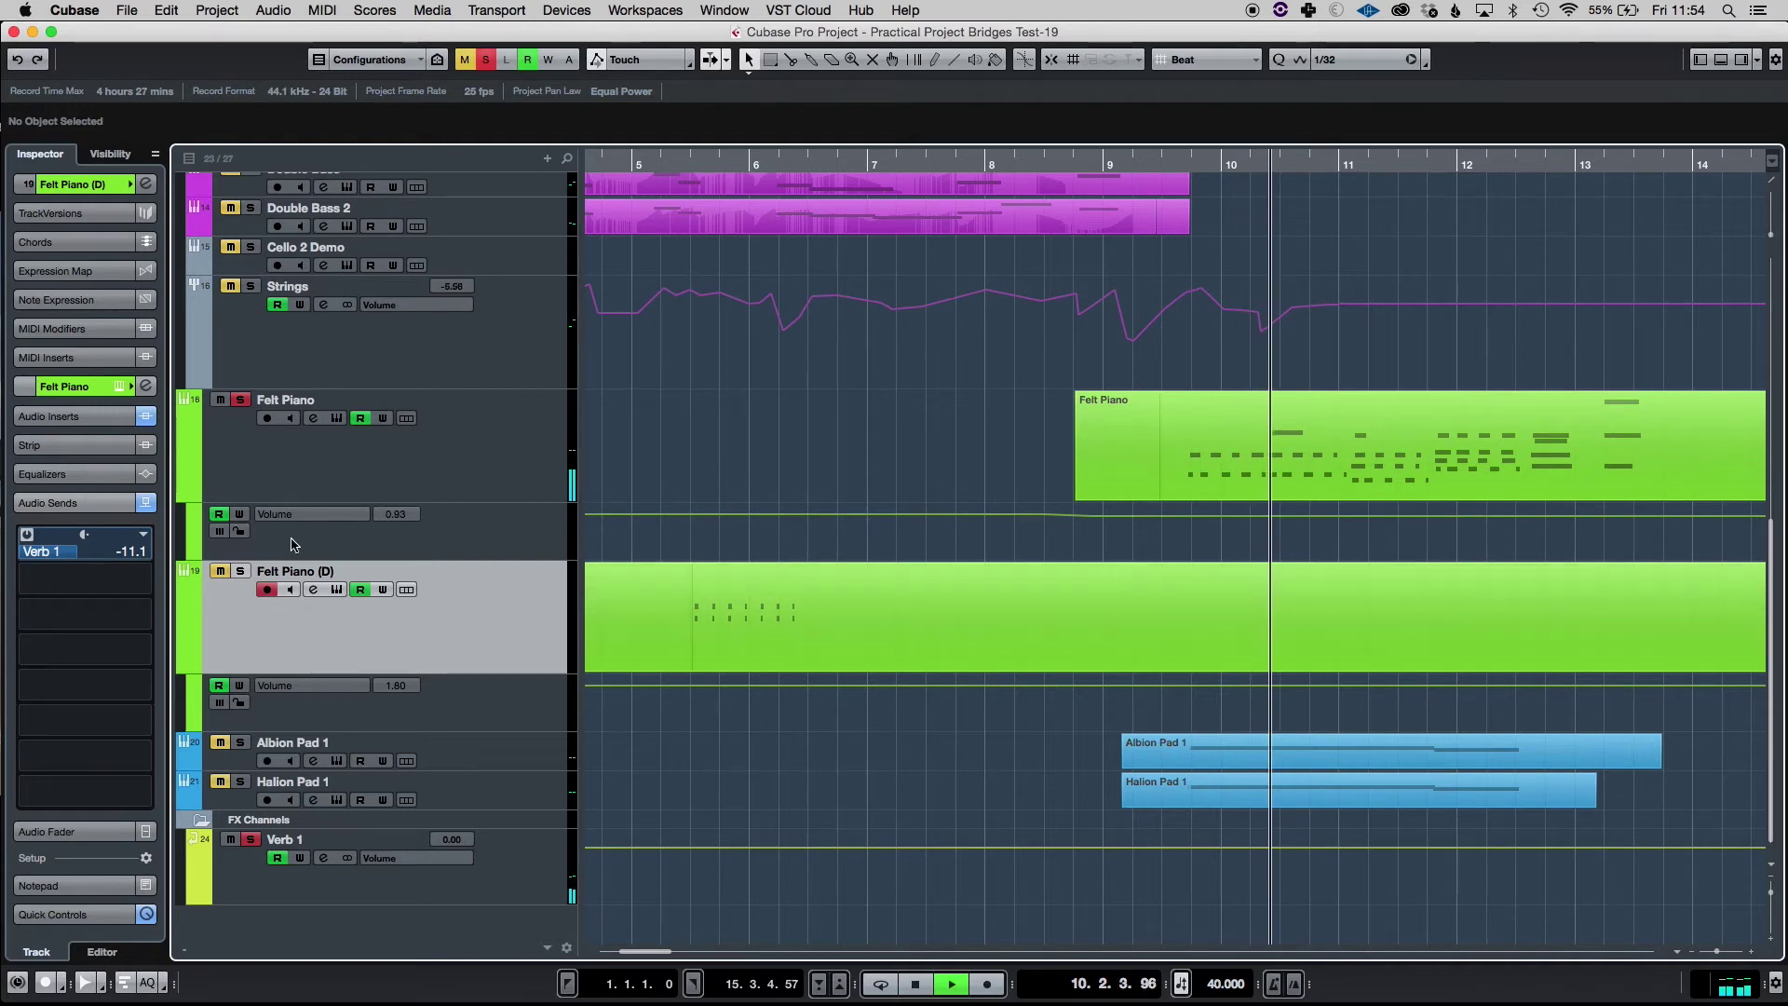
click(487, 60)
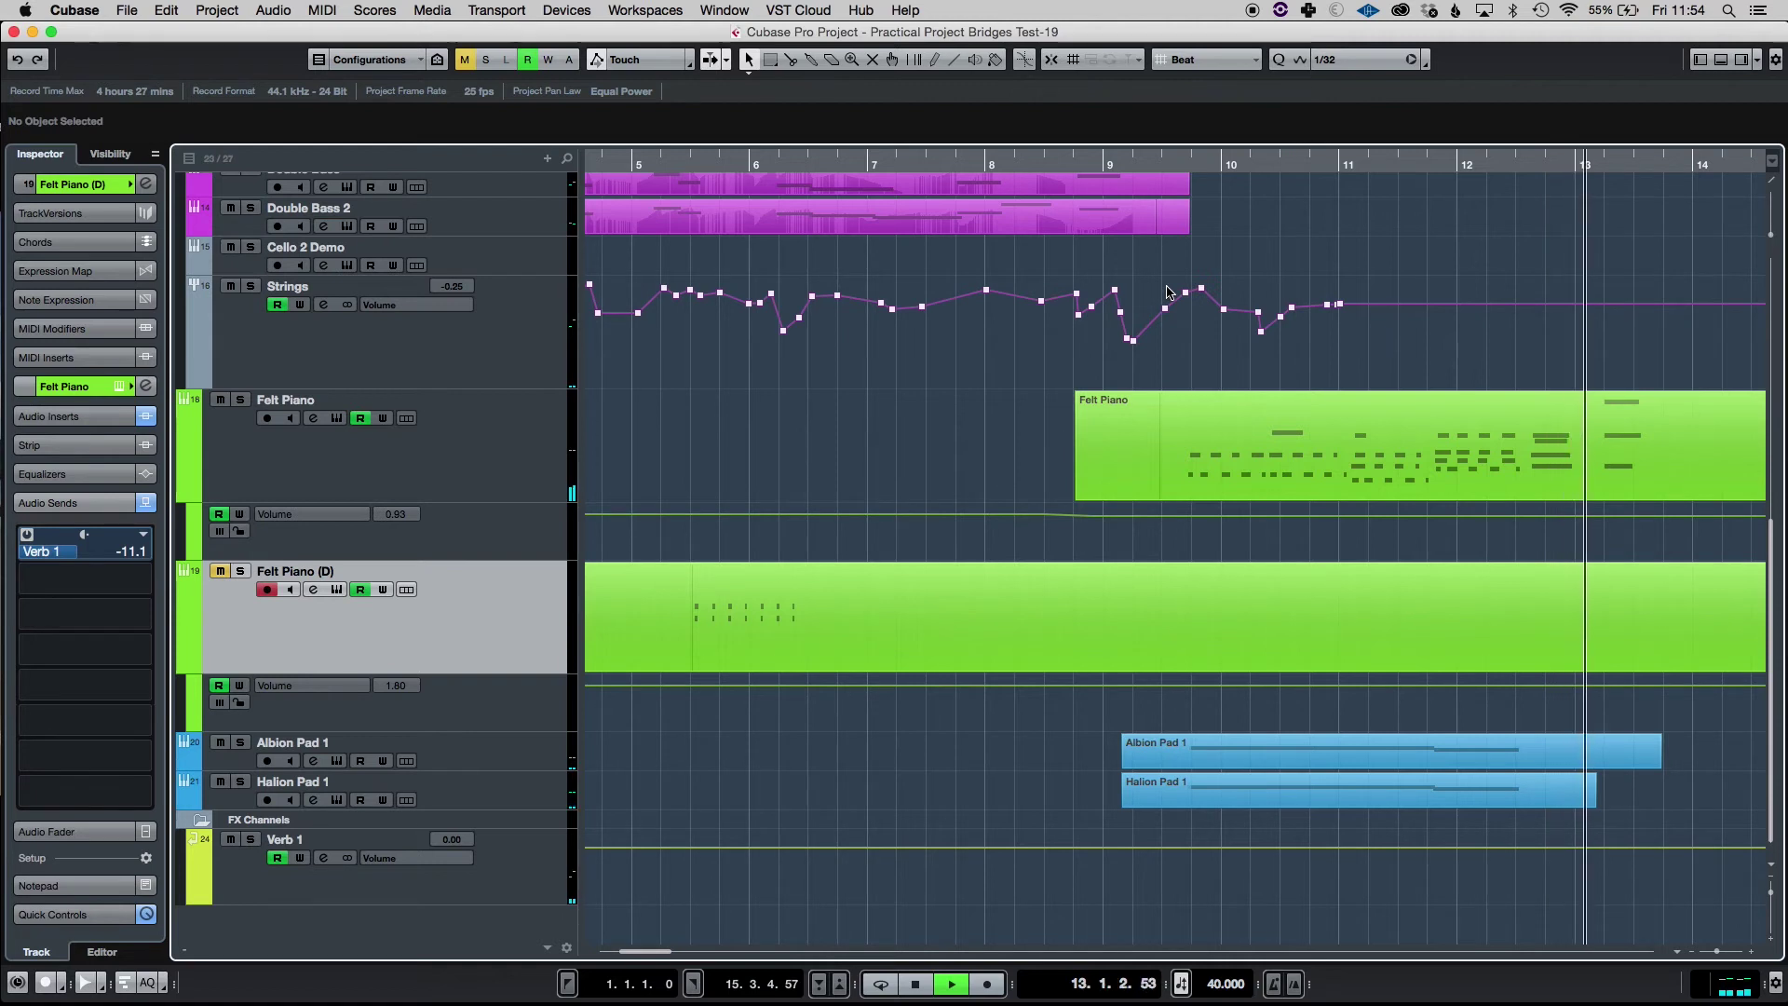
right_click(466, 529)
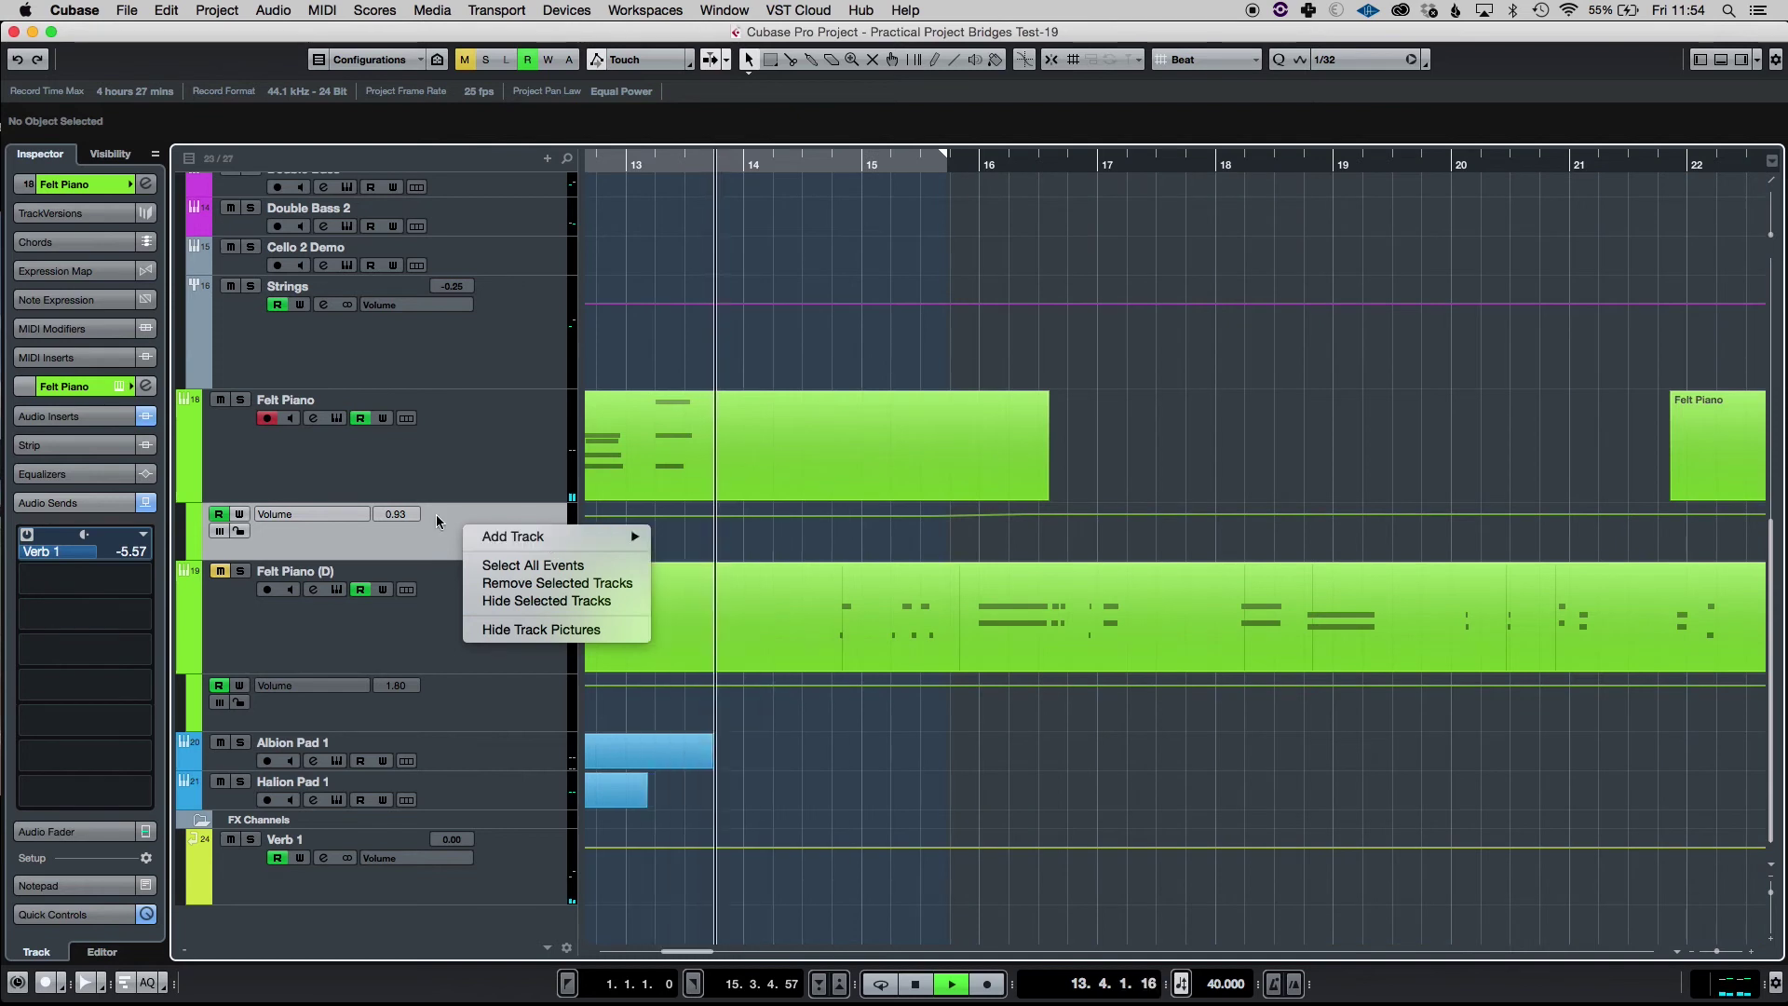
click(436, 514)
click(346, 514)
key(Escape)
key(g)
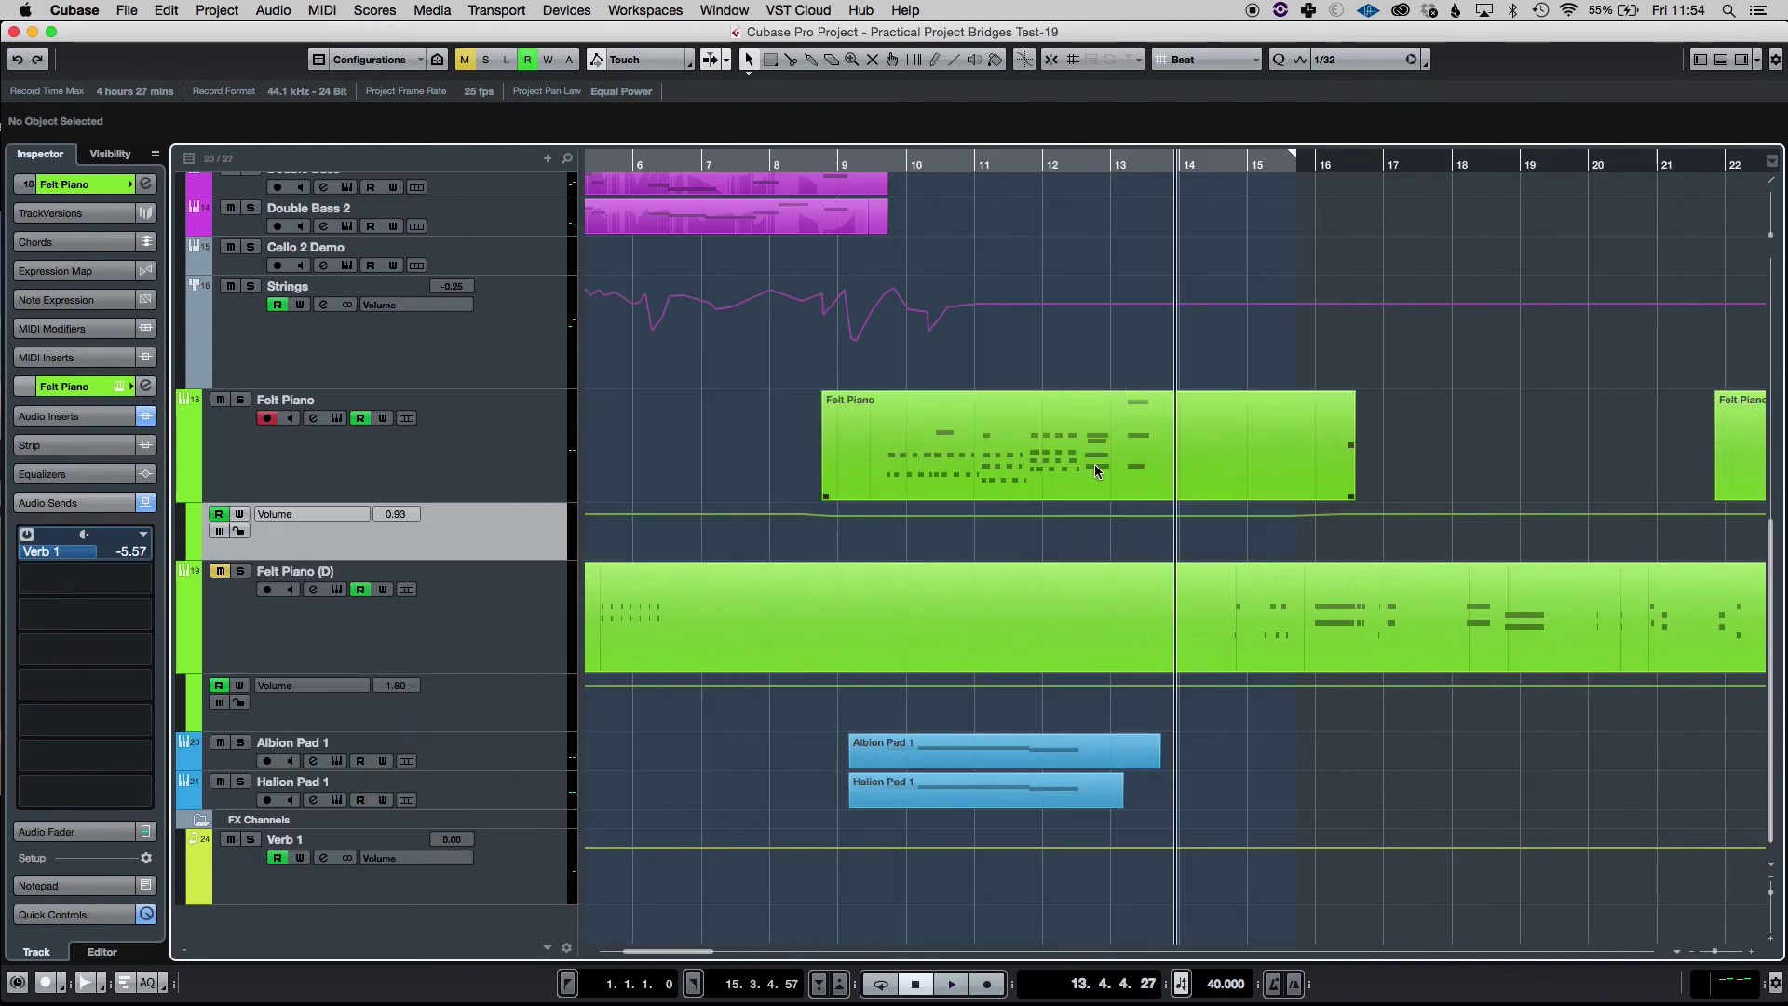